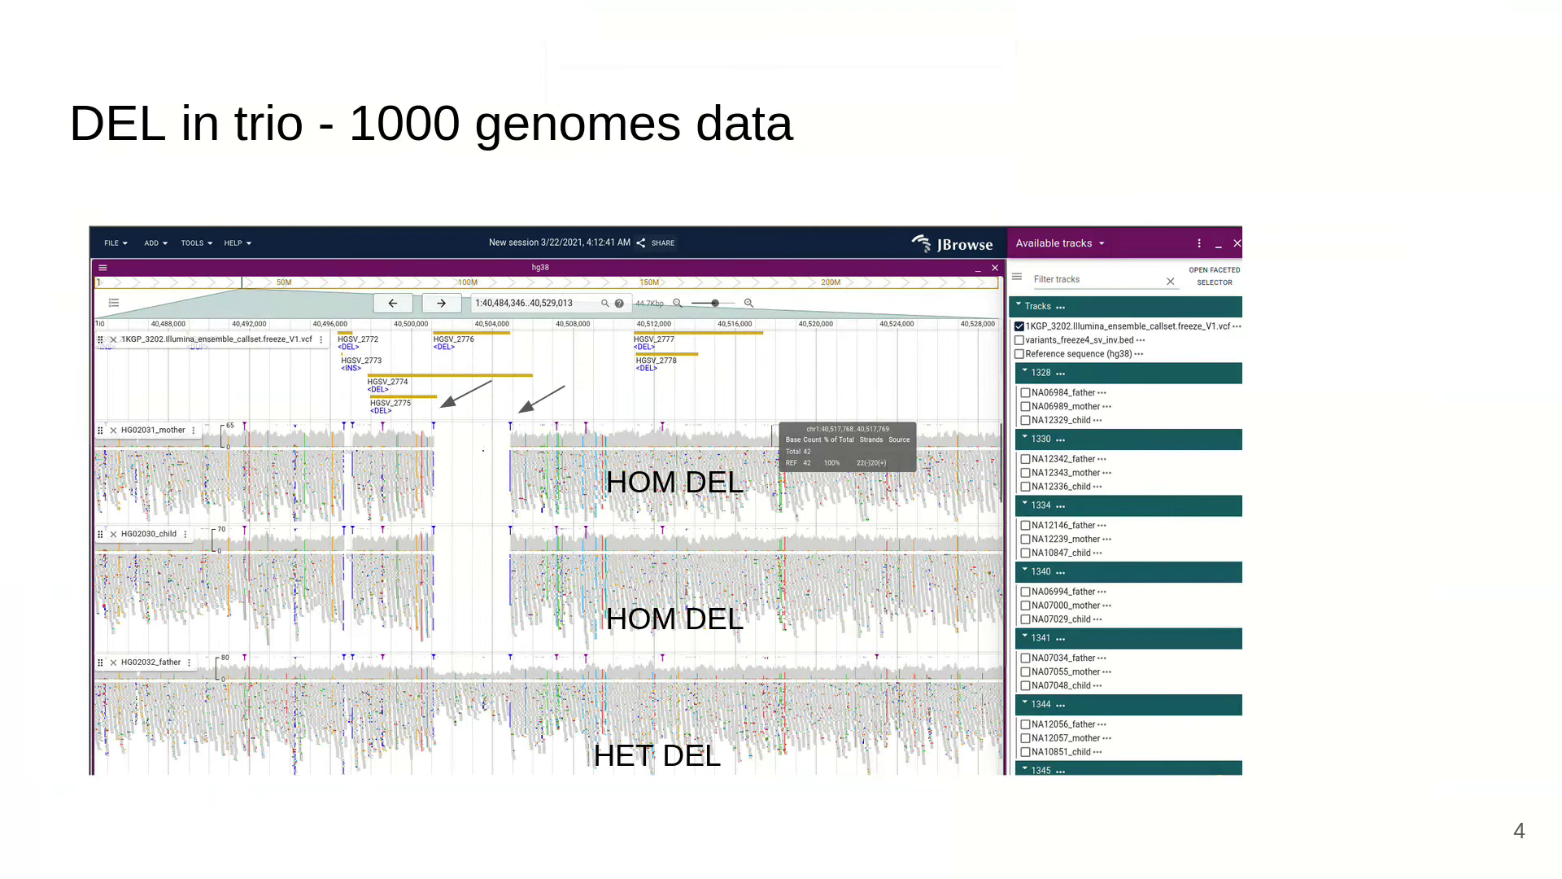
Step: Advance the slideshow to slide 5, '1.6kb INS in HG002 - PacBio Hifi reads'
{"action": "key", "text": "Right"}
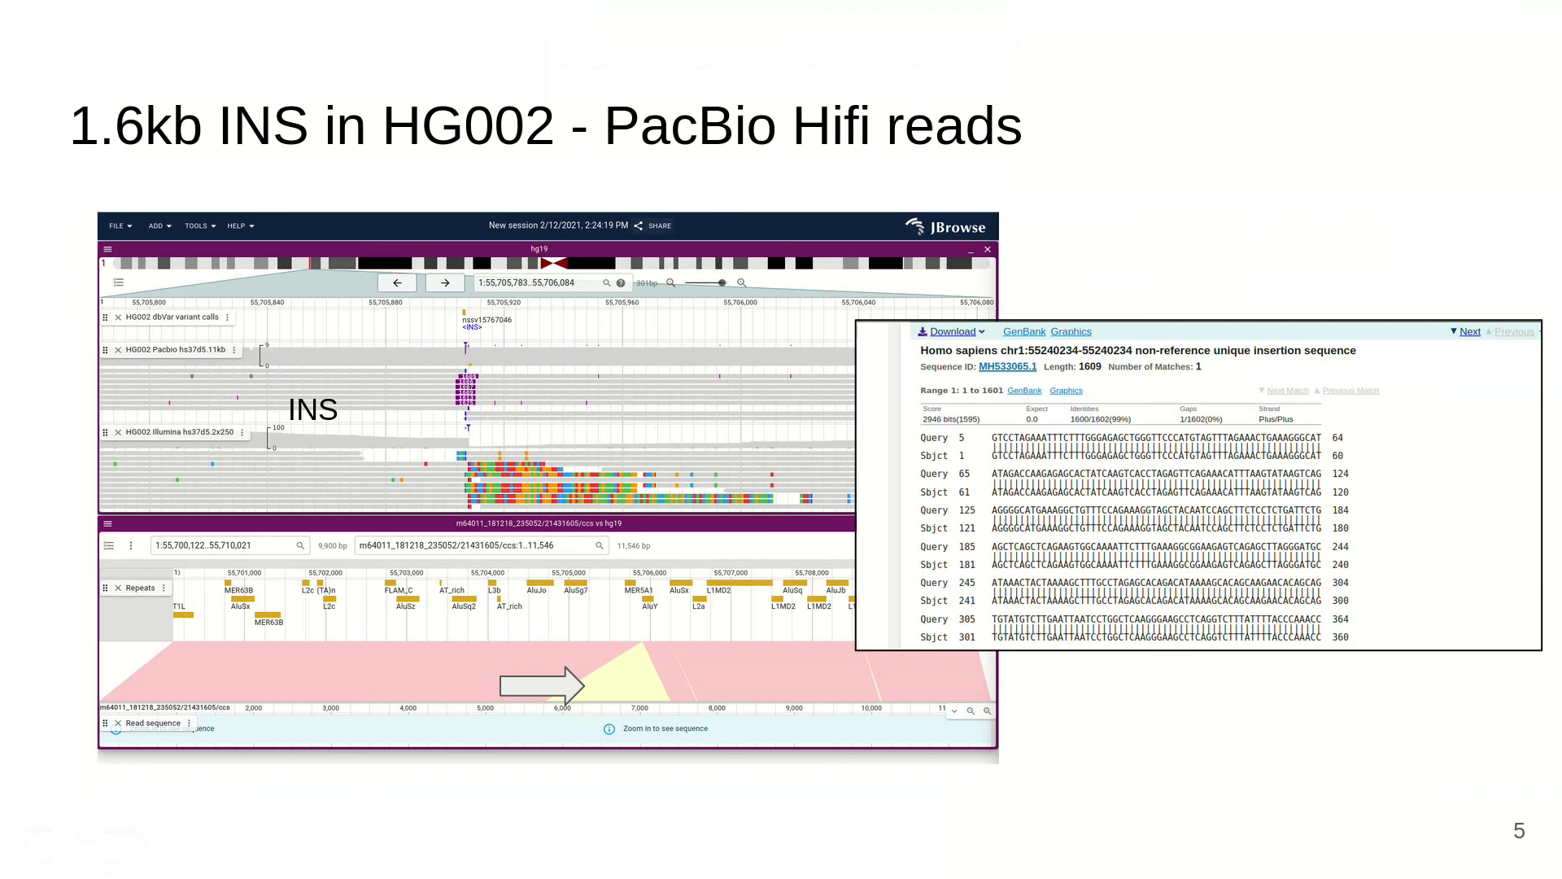
Step: Move to the 'SV Inspector (translocations <TRA> / VCF breakends)' slide with CHR1 and CHR5 screenshots
{"action": "key", "text": "Right"}
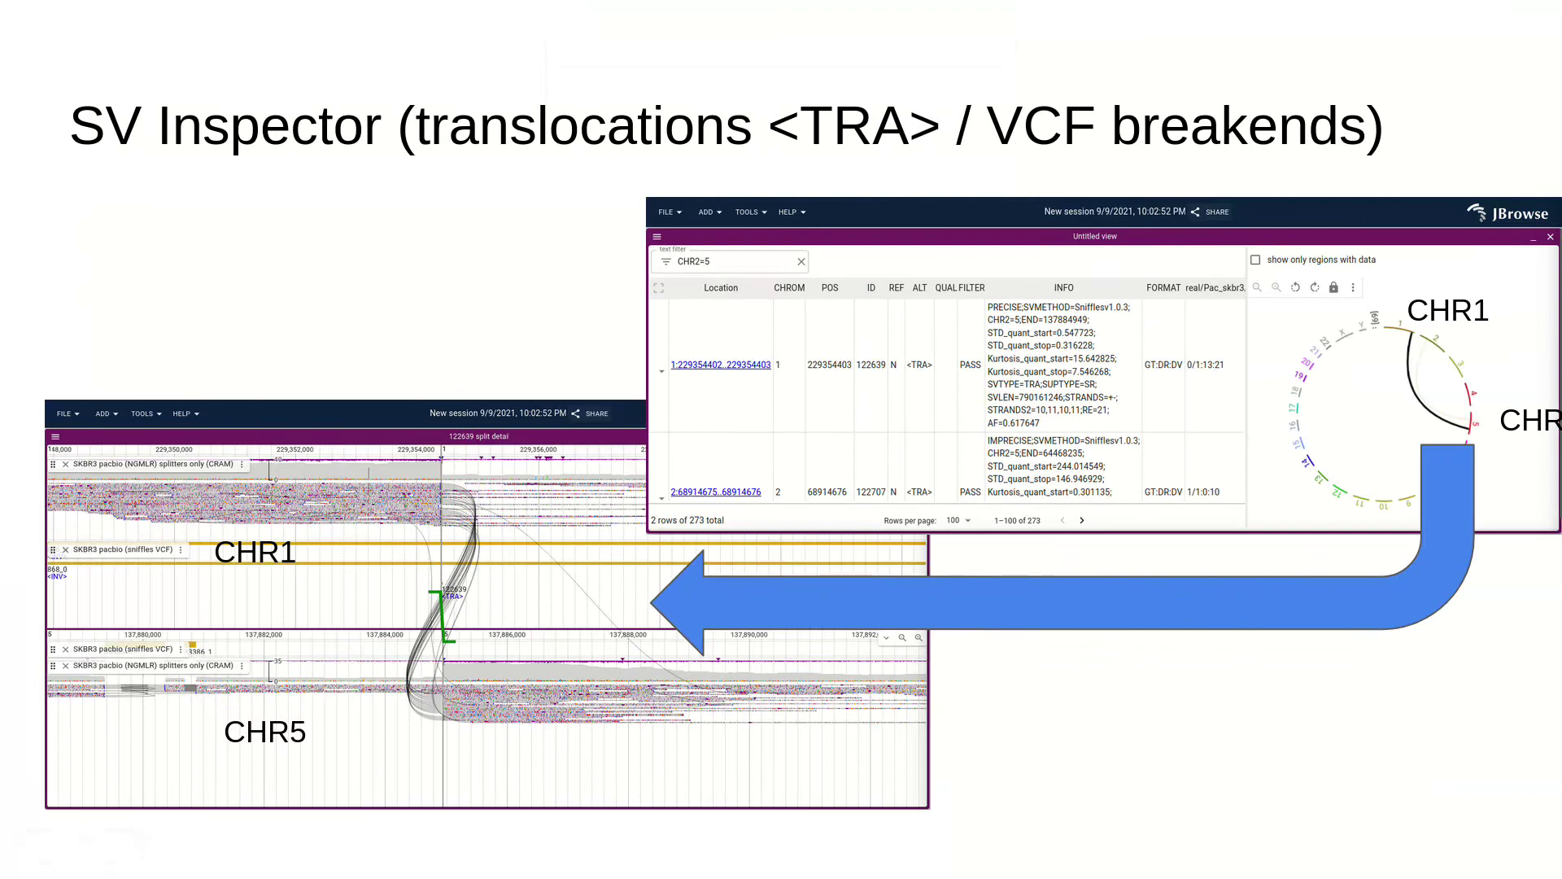
Step: Advance to slide 7, '90kb INV in trio', explaining the green and blue arcs
{"action": "key", "text": "Right"}
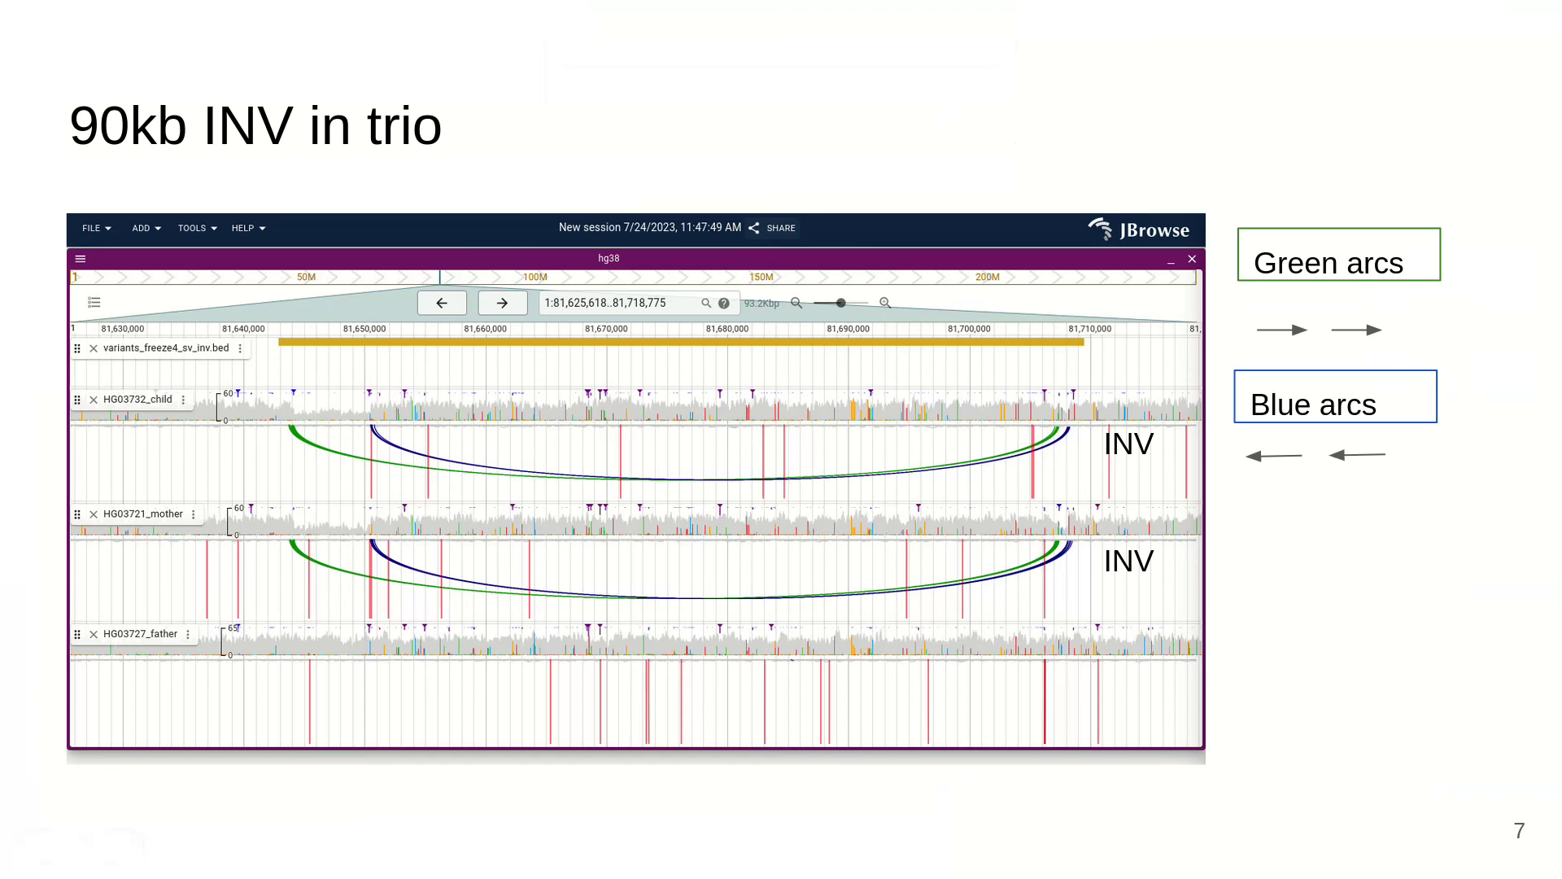
Step: Advance to slide 8, 'Tumor vs normal WGS coverage', with the genome-wide coverage plot
{"action": "key", "text": "Right"}
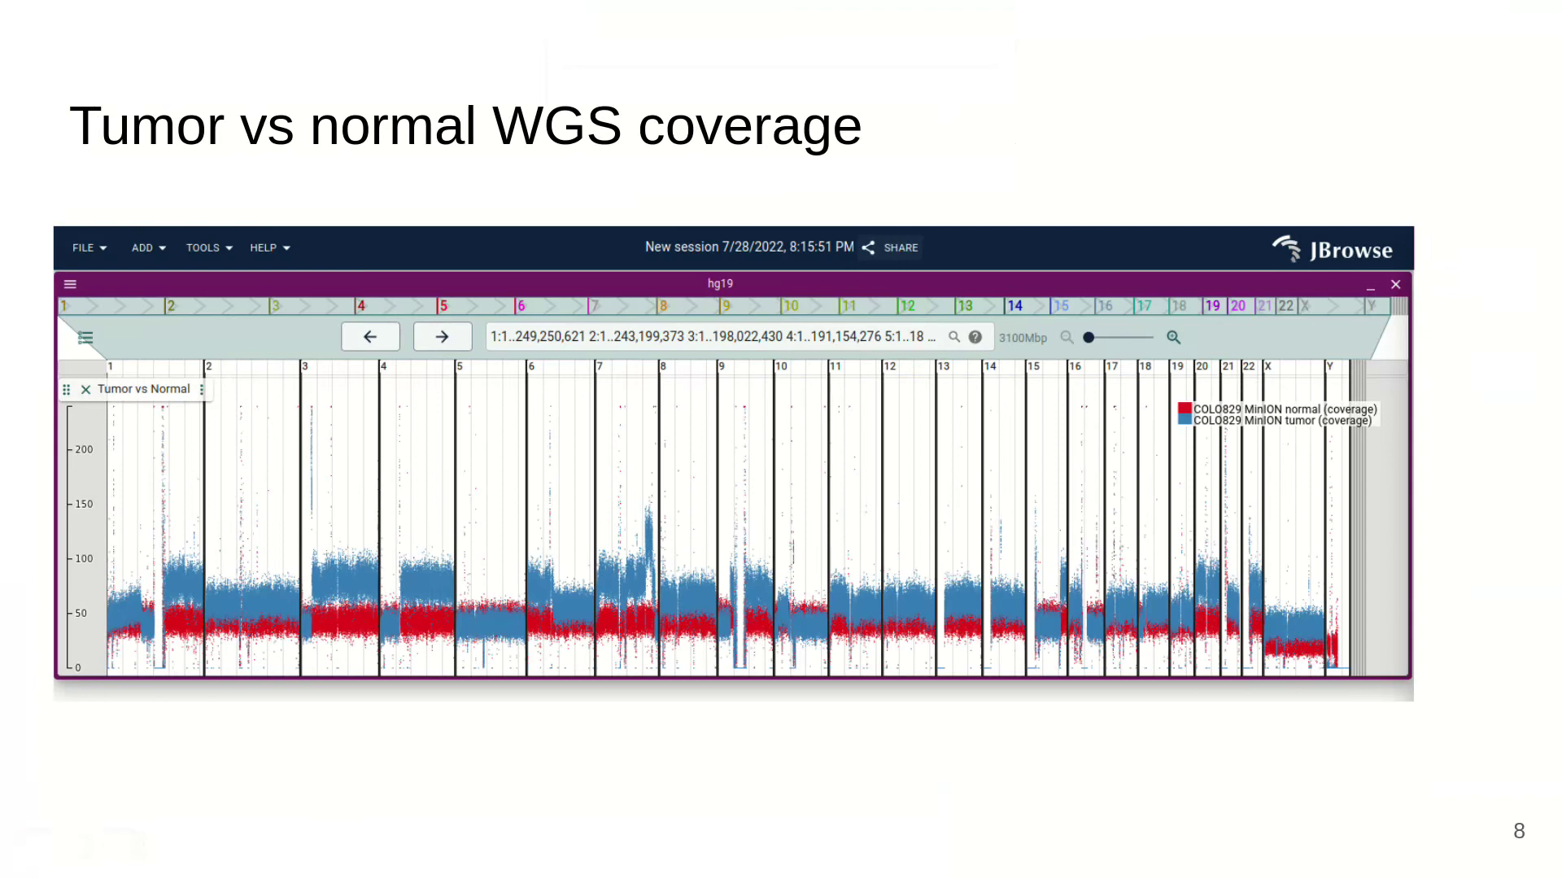
Step: Advance to the 'Misc stuff' slide showing Hi-C data and an ENCODE multi-bigwig example
{"action": "key", "text": "Right"}
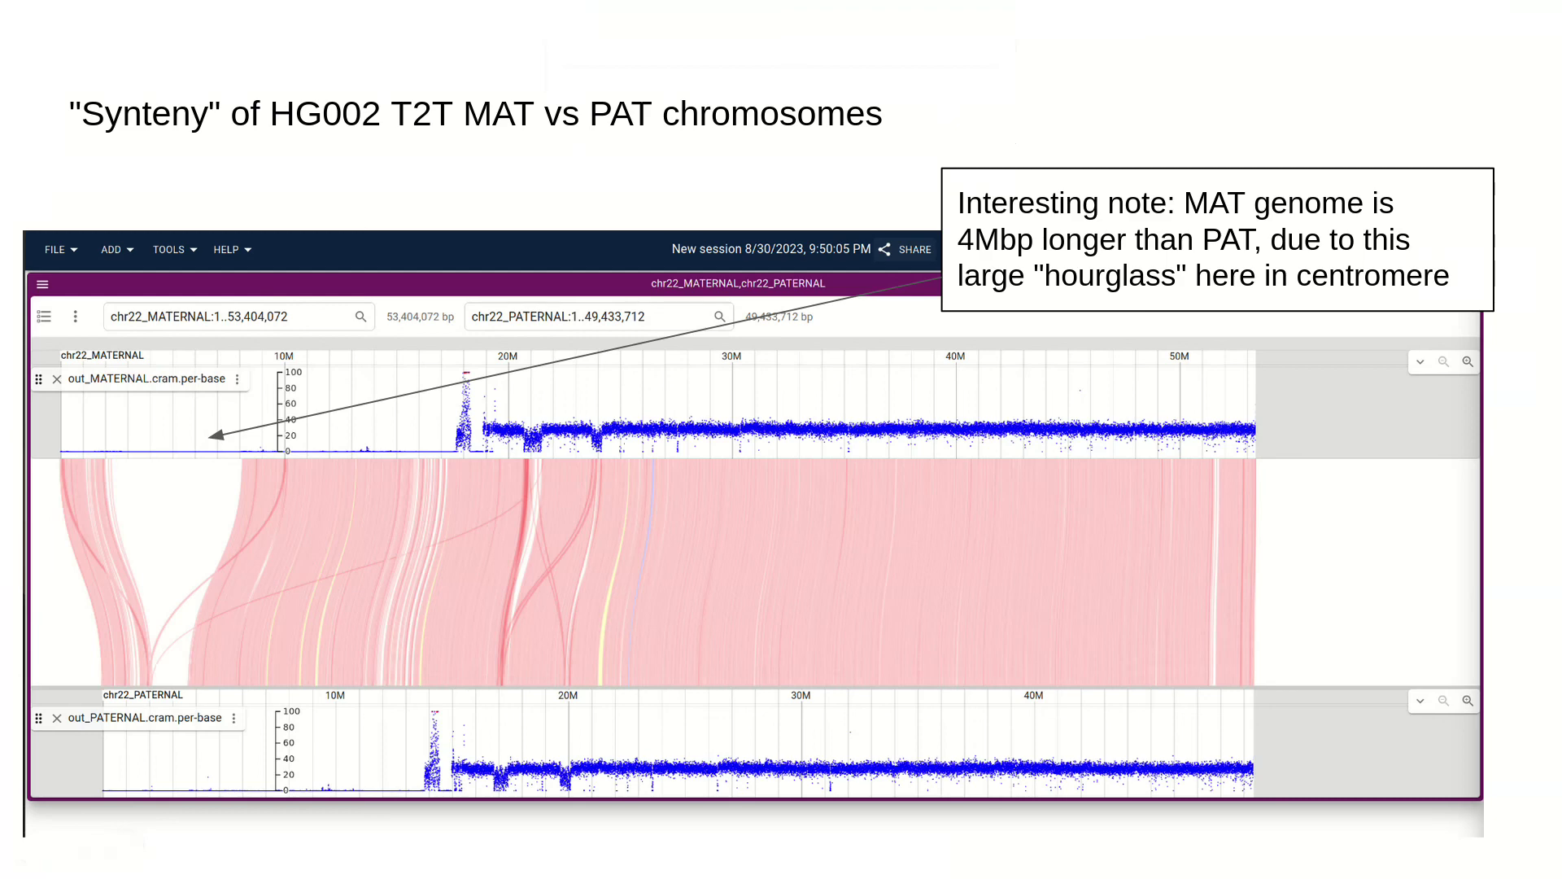
Step: Advance to the 'Inversion between HG002 MAT vs PAT chr22' slide
{"action": "key", "text": "Right"}
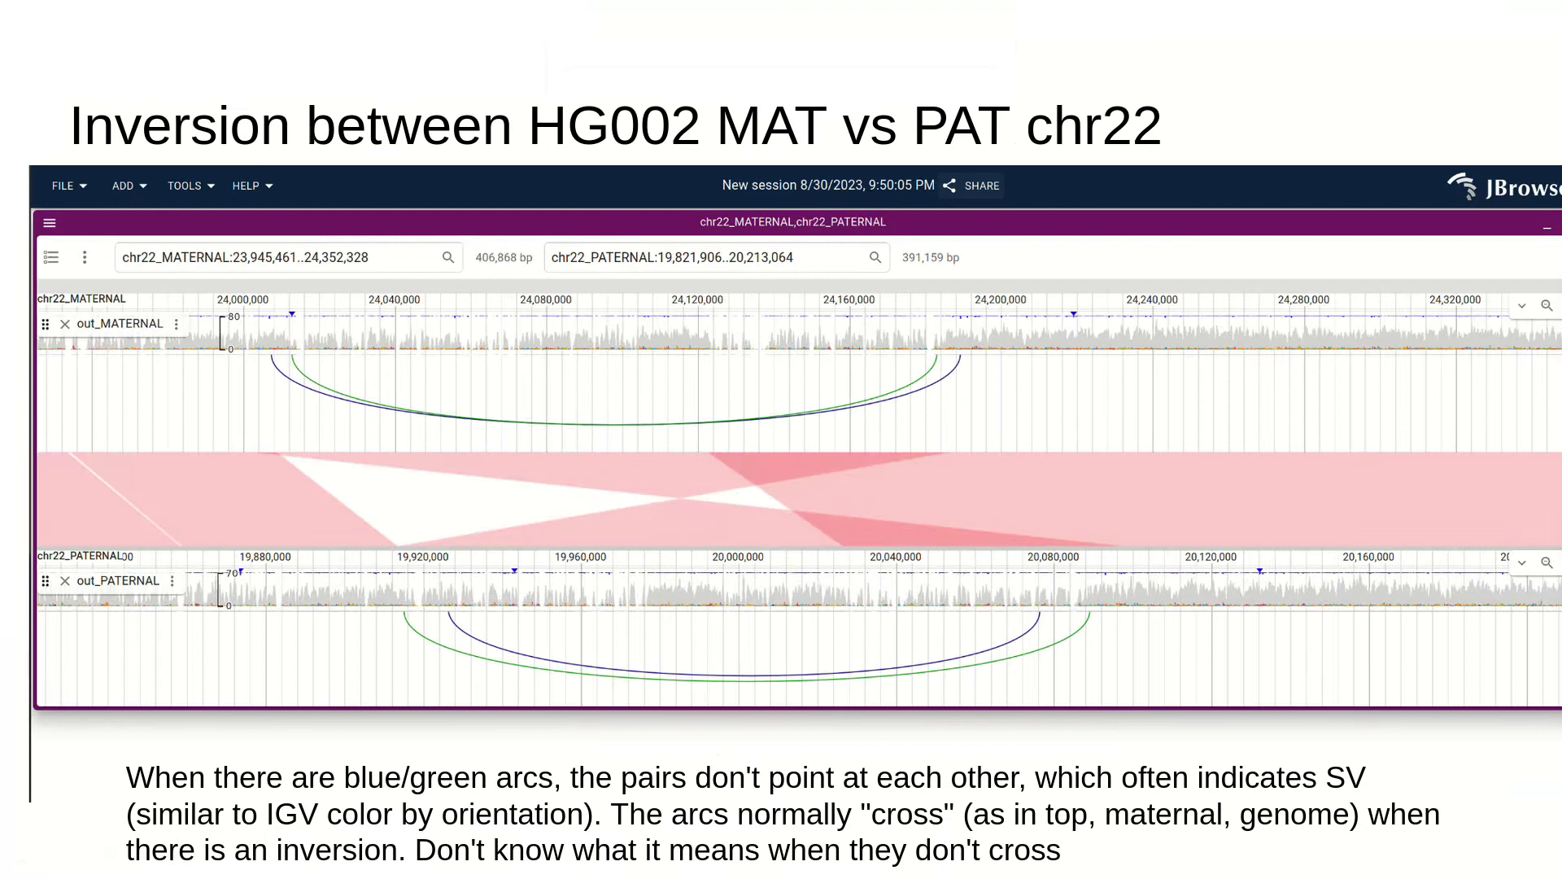
Step: Advance to the 'Small 50bp insertion in MAT vs PAT' slide
{"action": "key", "text": "Right"}
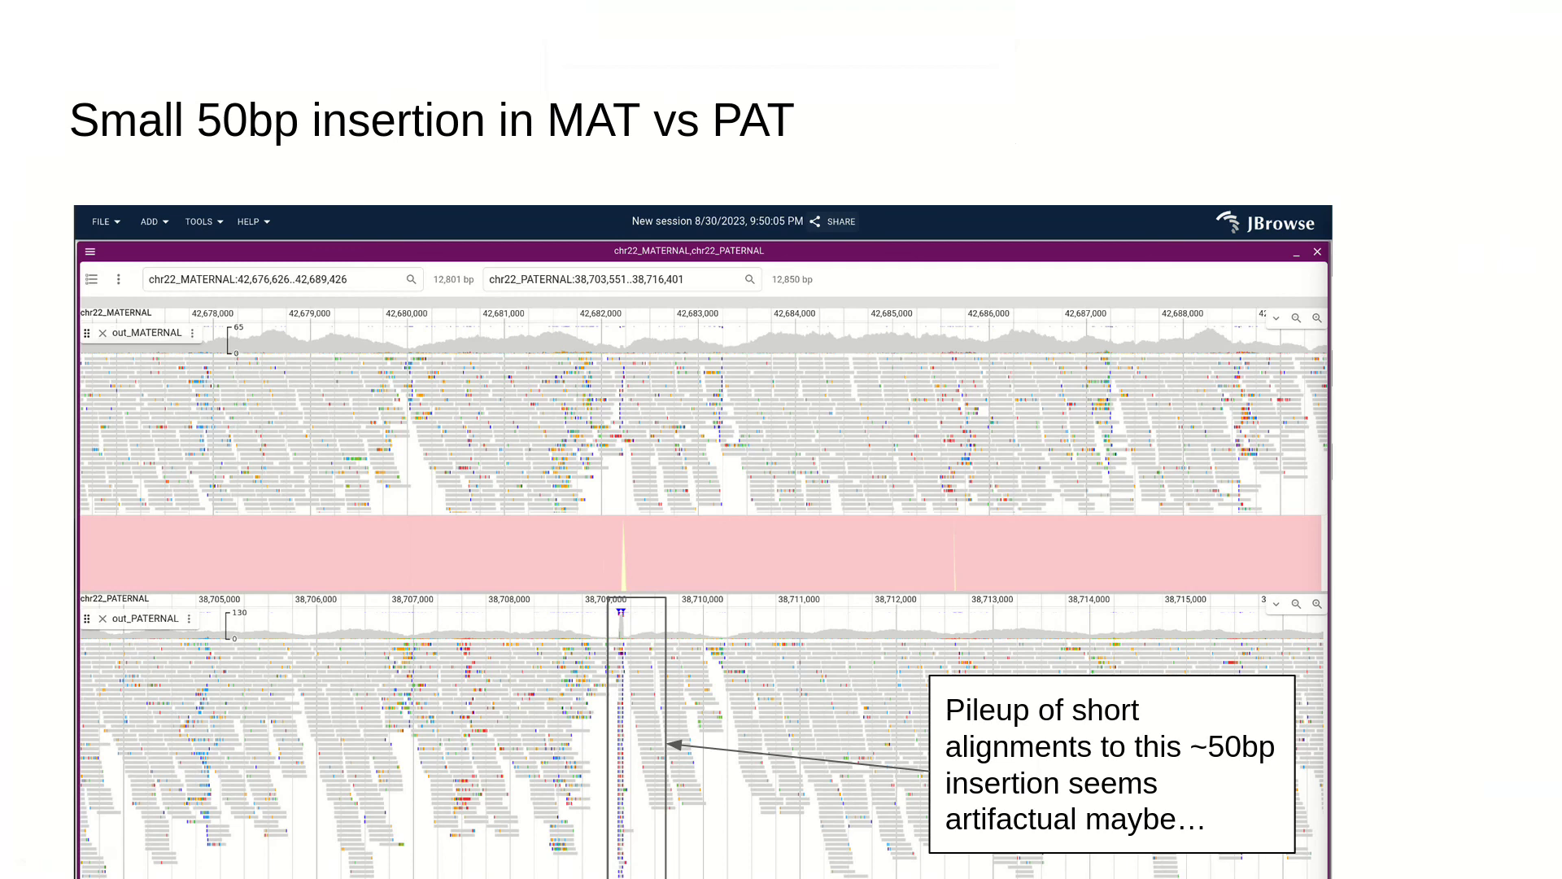
Step: Advance to the SVXplorer slide on the father-only heterozygous deletion
{"action": "key", "text": "Right"}
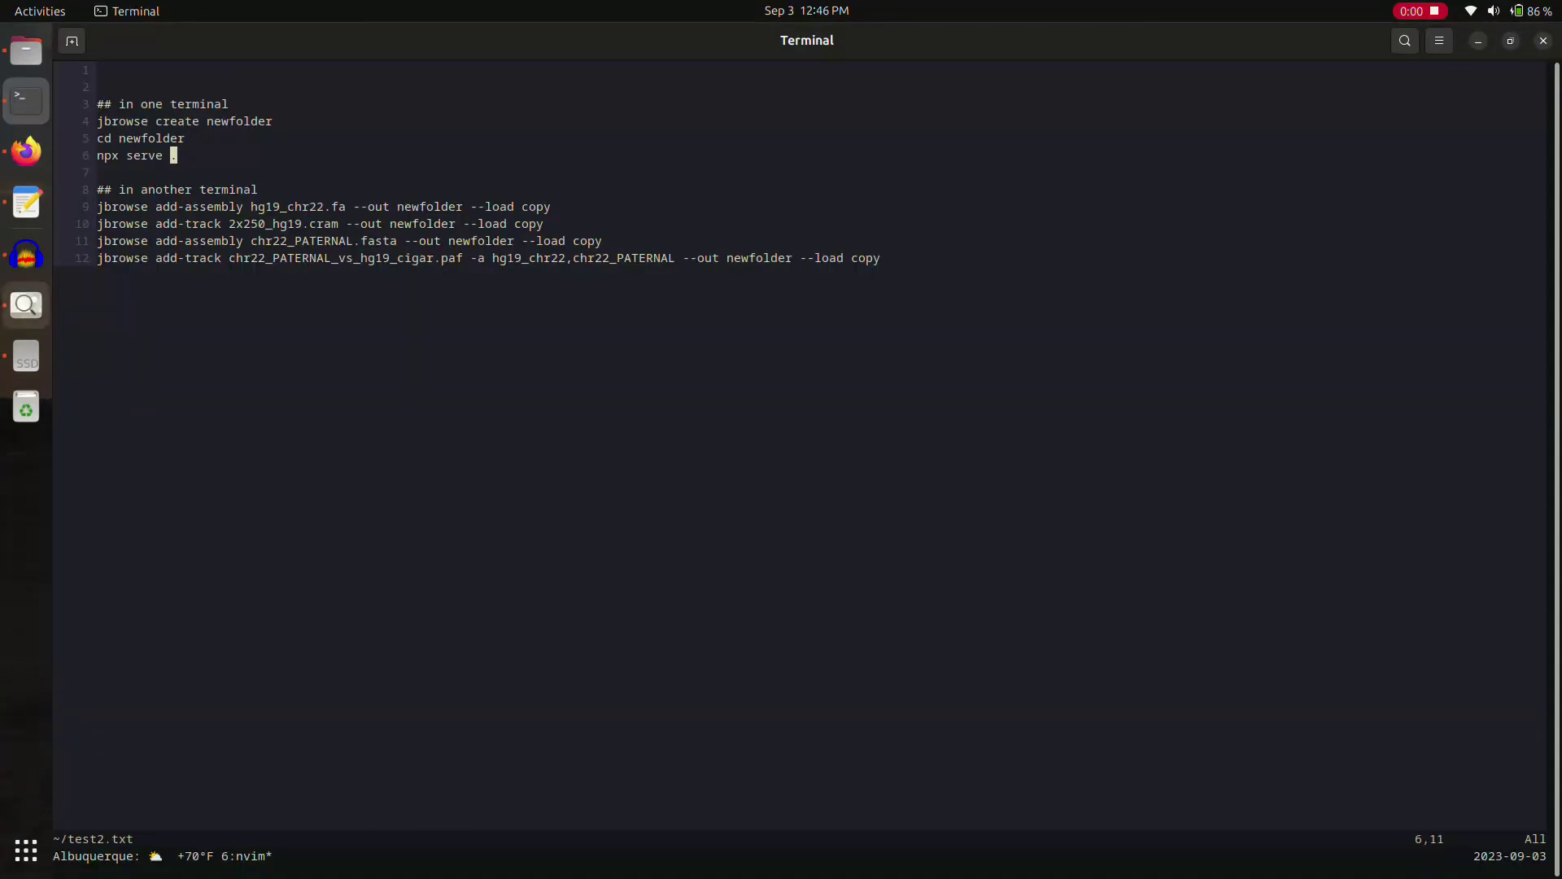
Step: Start an Audacity recording, then return to the nvim notes at the PAF and CRAM add-track lines
{"action": "key", "text": "alt+Tab"}
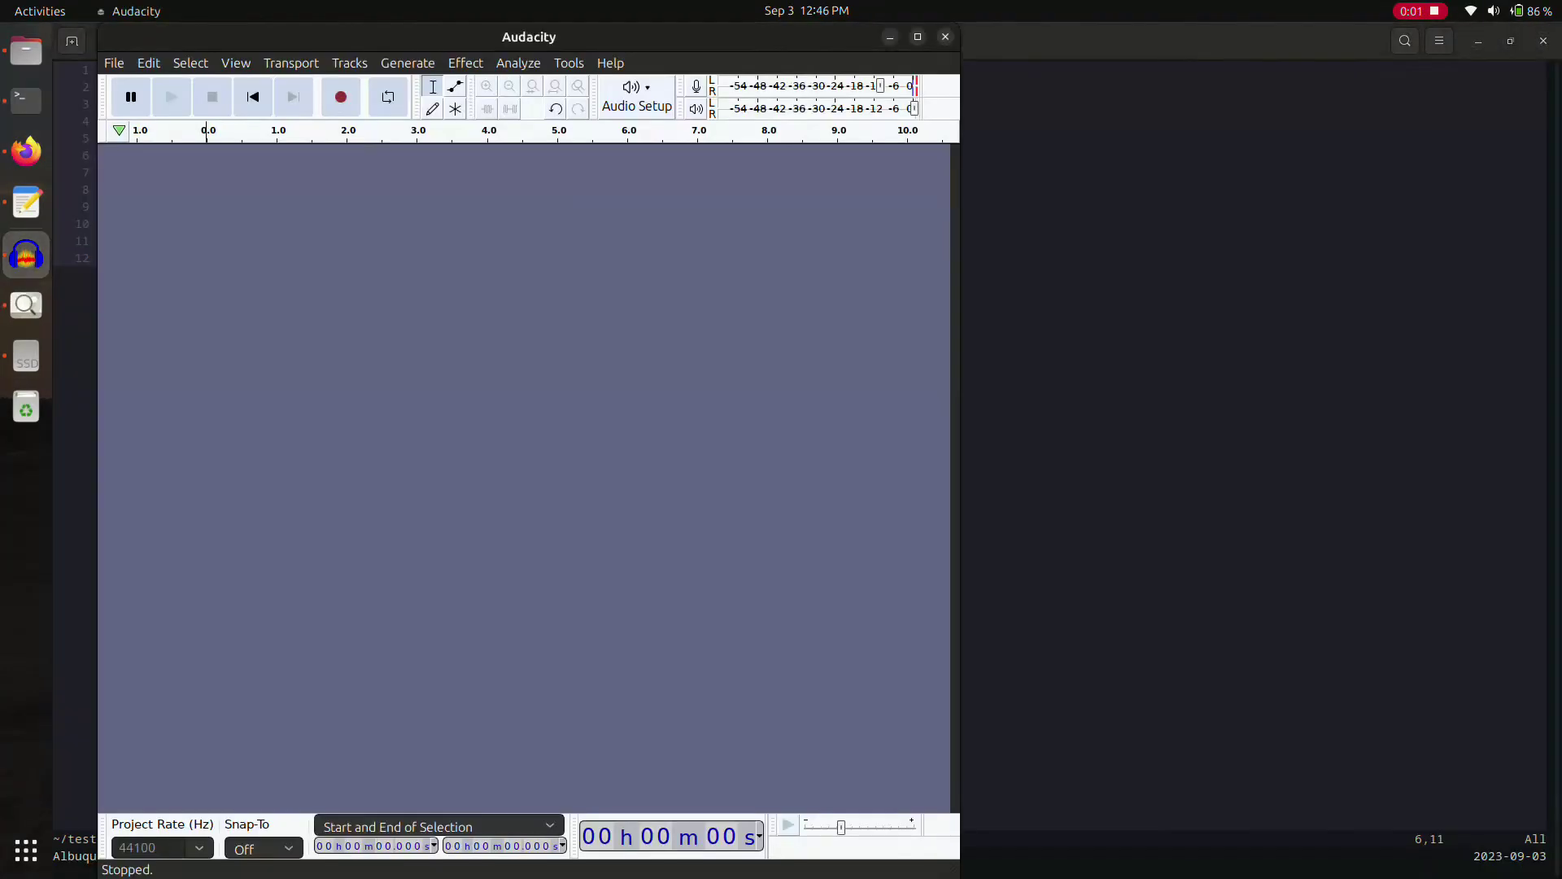
{"action": "left_click", "coordinate": [341, 97]}
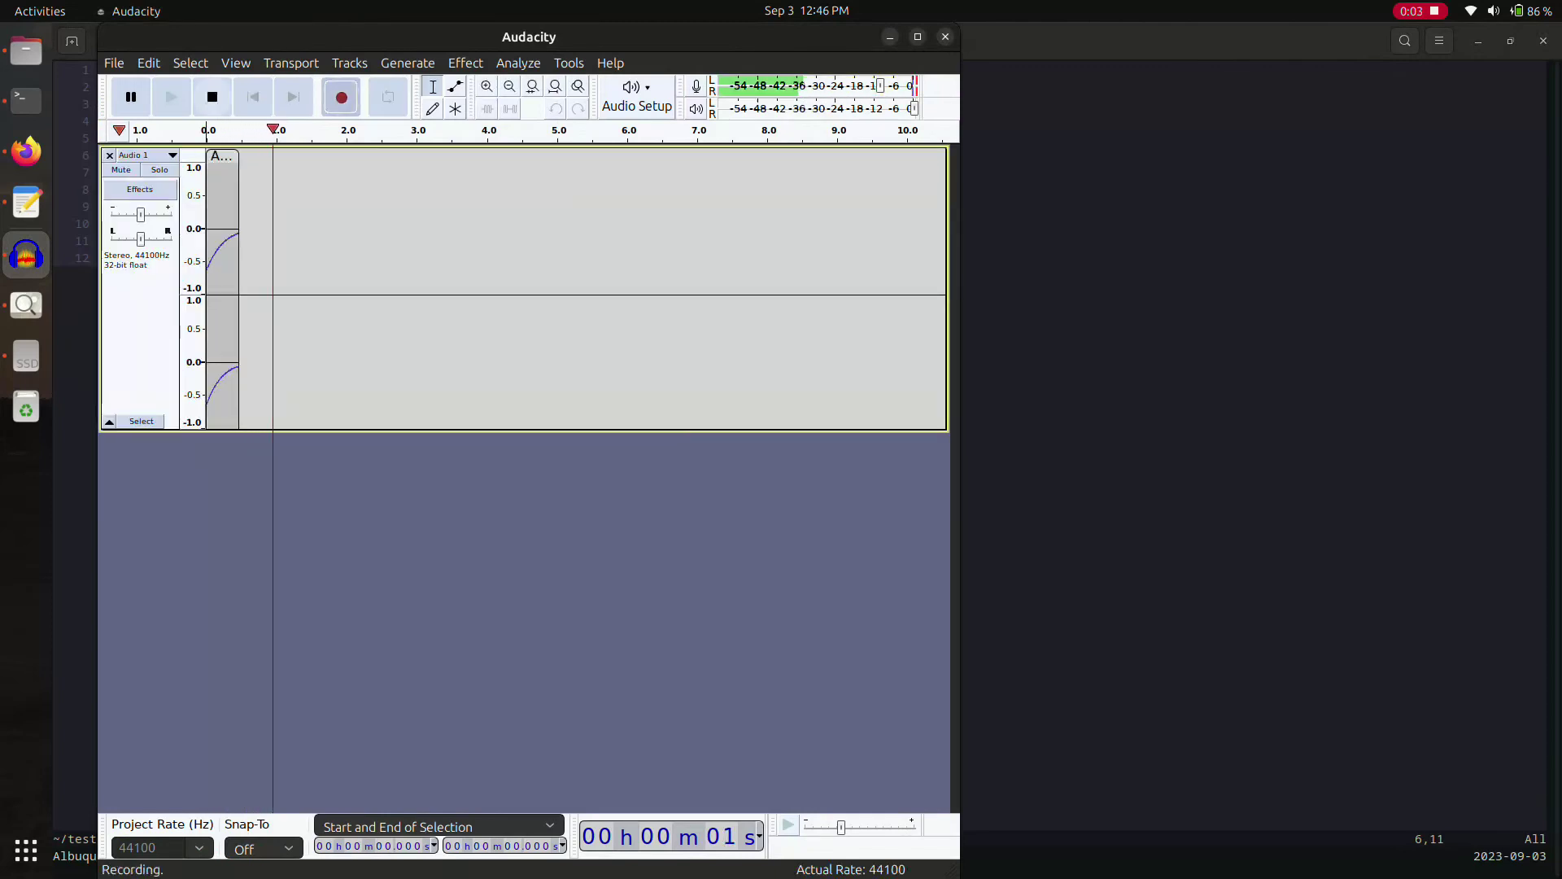
{"action": "key", "text": "alt+Tab"}
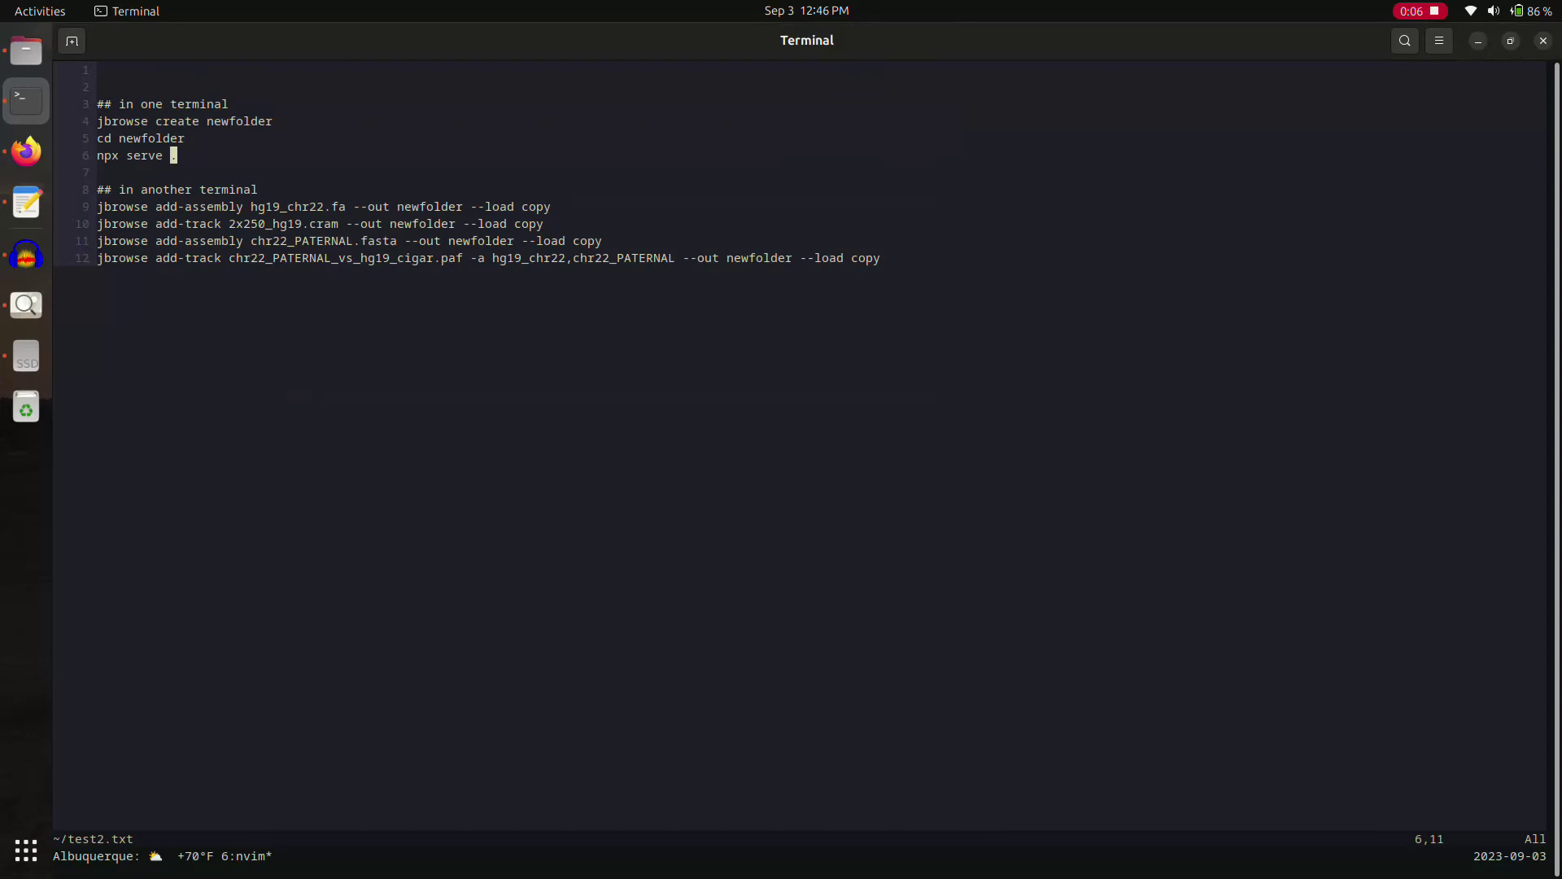
{"action": "key", "text": "alt+Tab"}
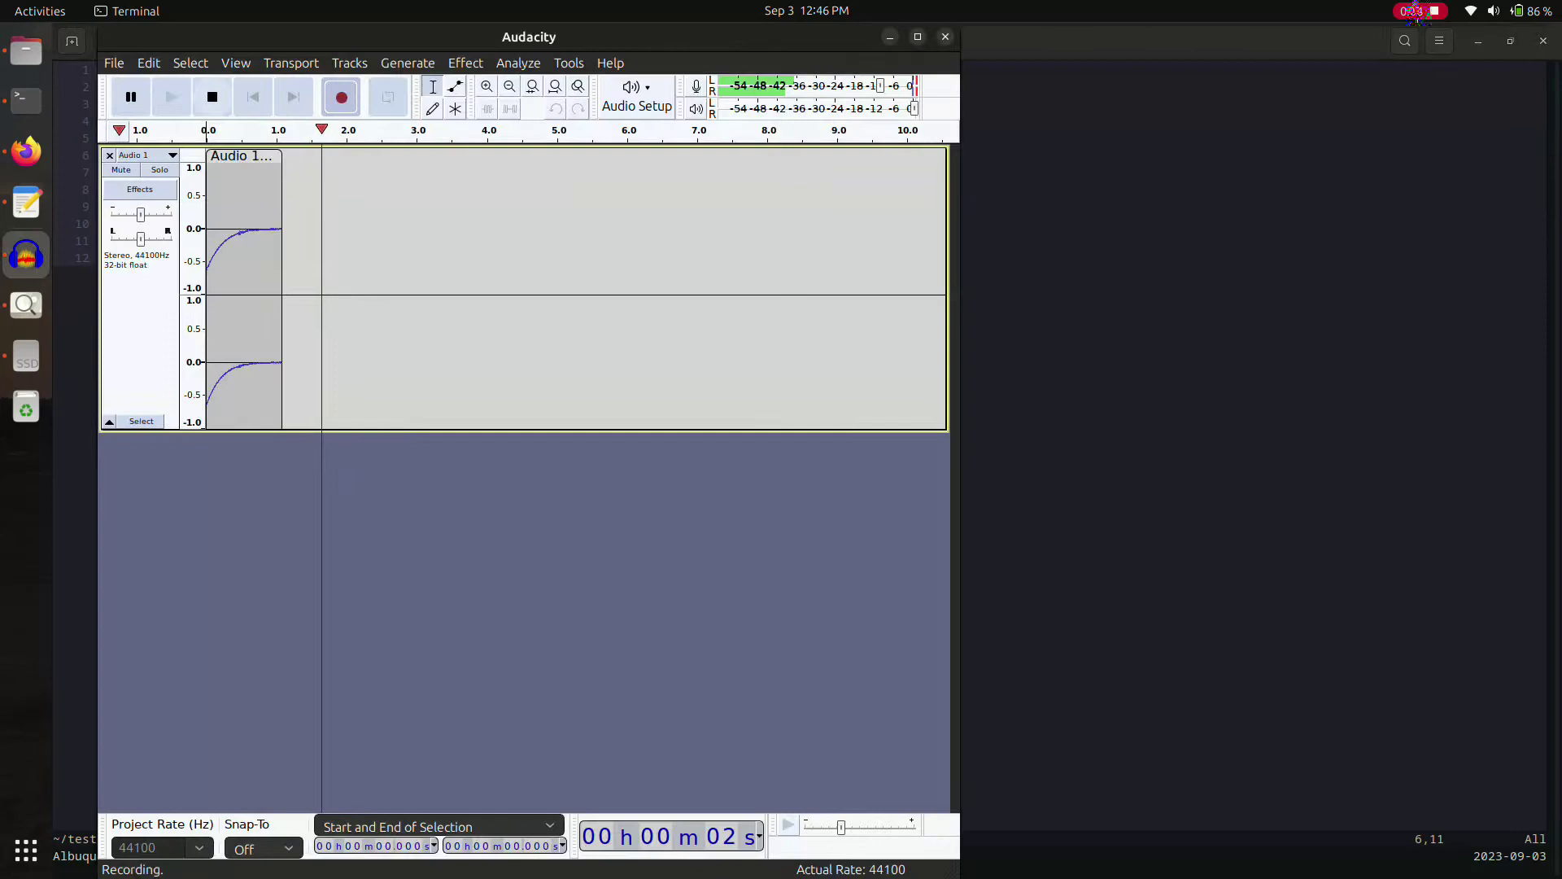
{"action": "key", "text": "alt+Tab"}
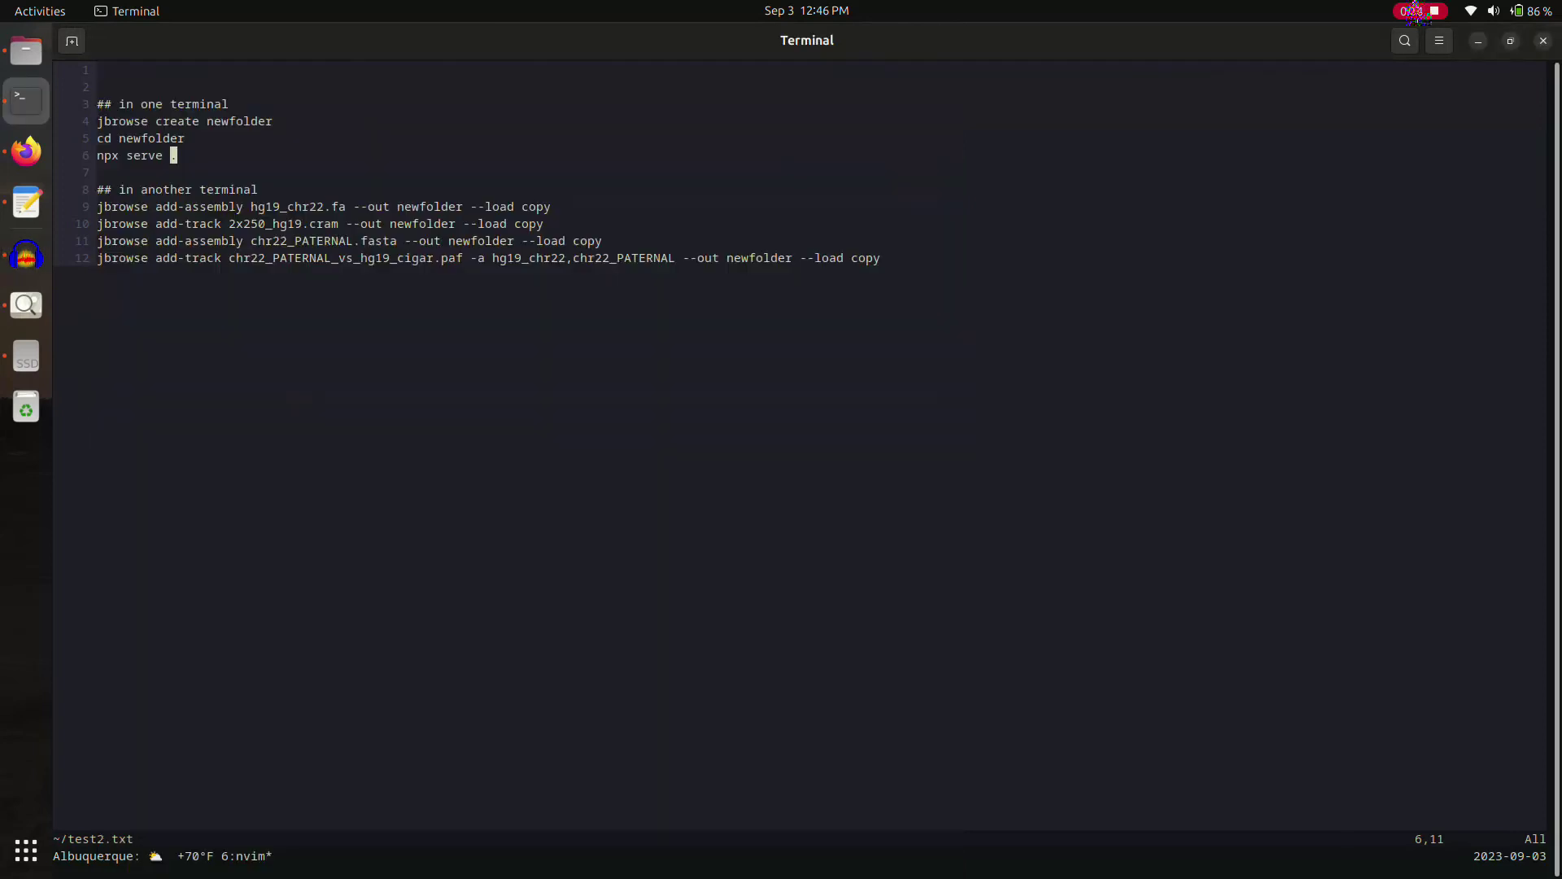
{"action": "key", "text": "alt+Tab"}
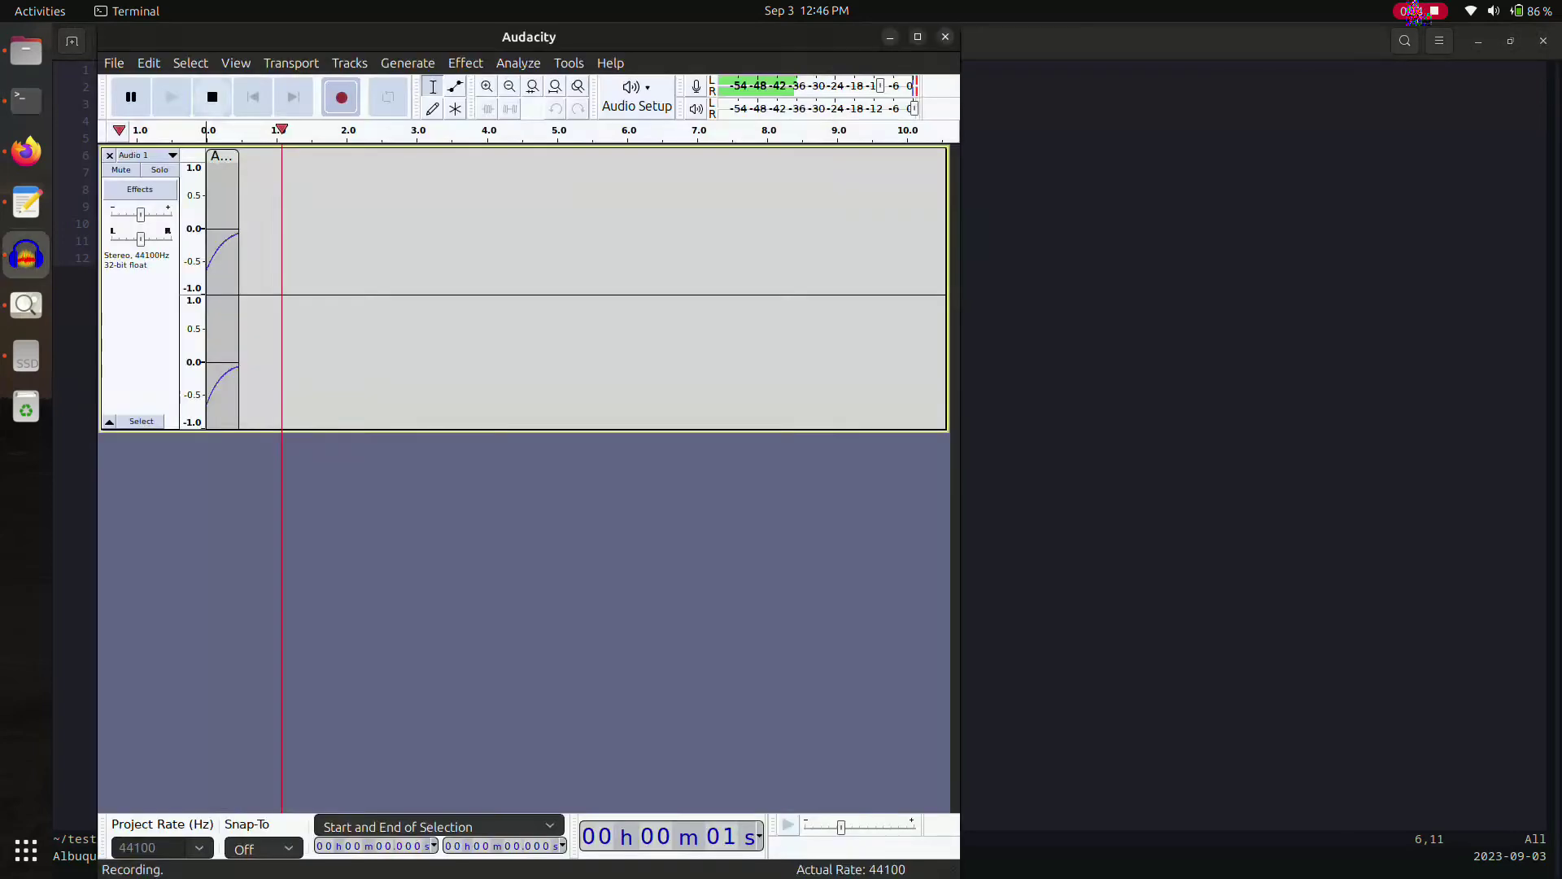
{"action": "key", "text": "alt+Tab"}
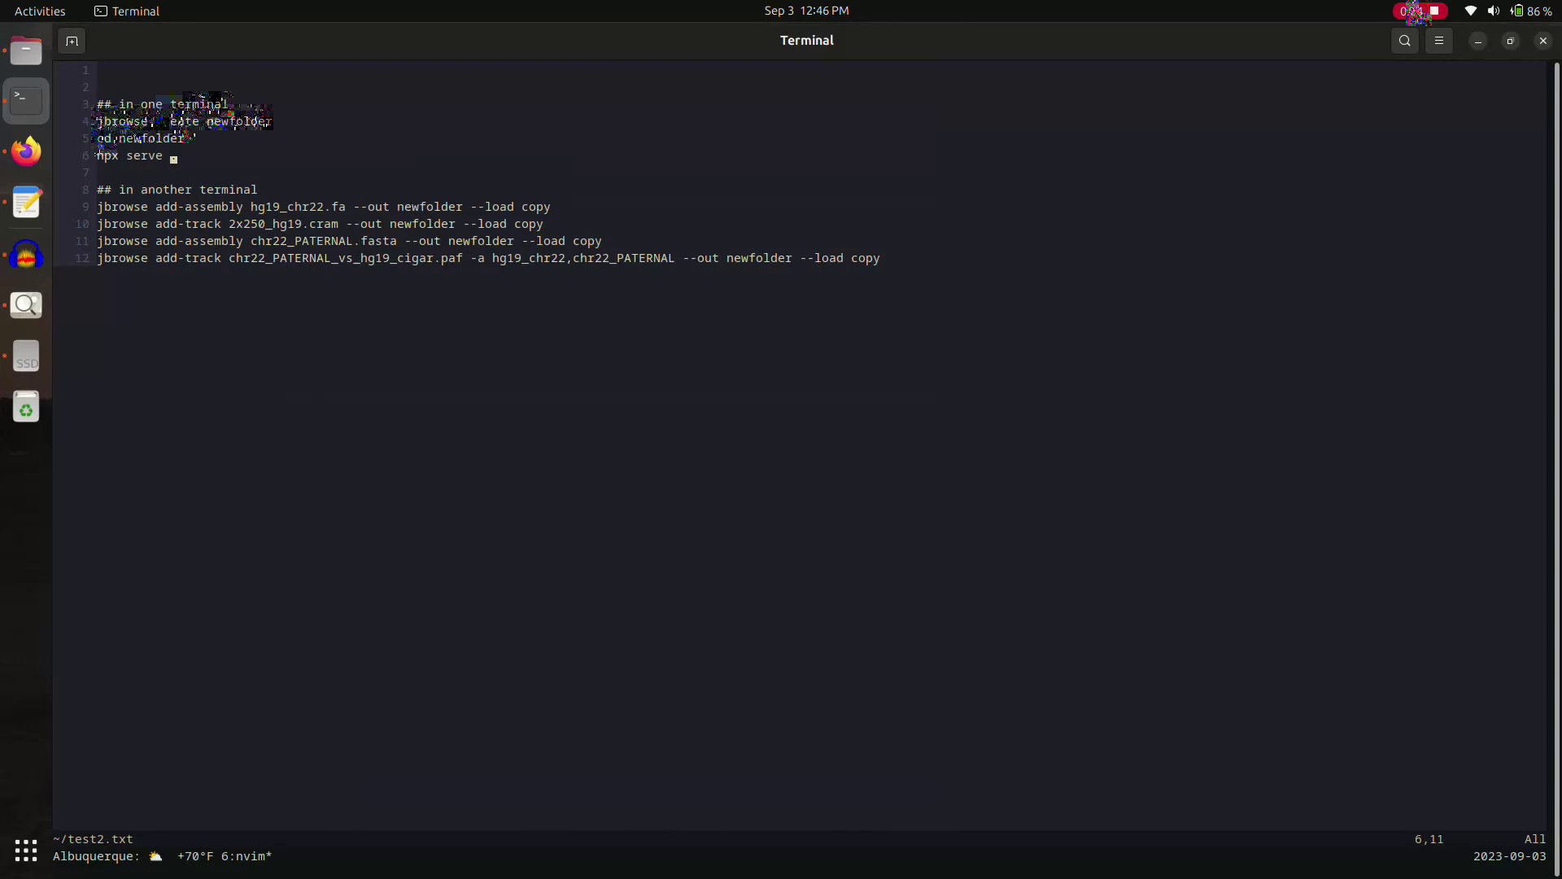
{"action": "left_click", "coordinate": [429, 258]}
{"action": "left_click", "coordinate": [217, 224]}
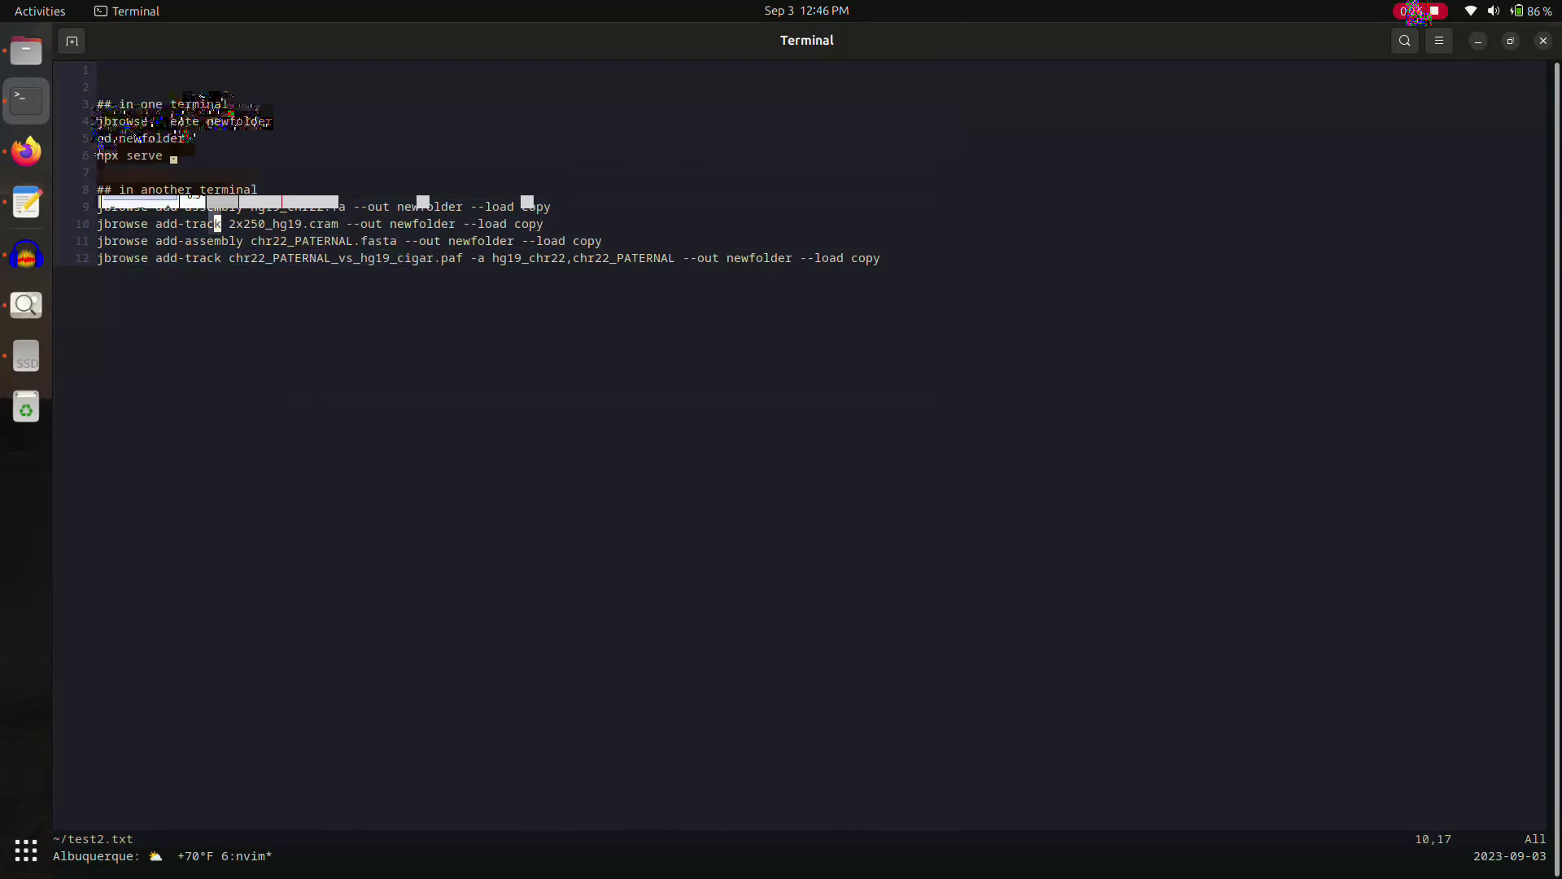
Step: In the tmux shell window, cd into /media/cdiesh/Beezle and list its files with ll
{"action": "key", "text": "ctrl+b"}
{"action": "type", "text": "0"}
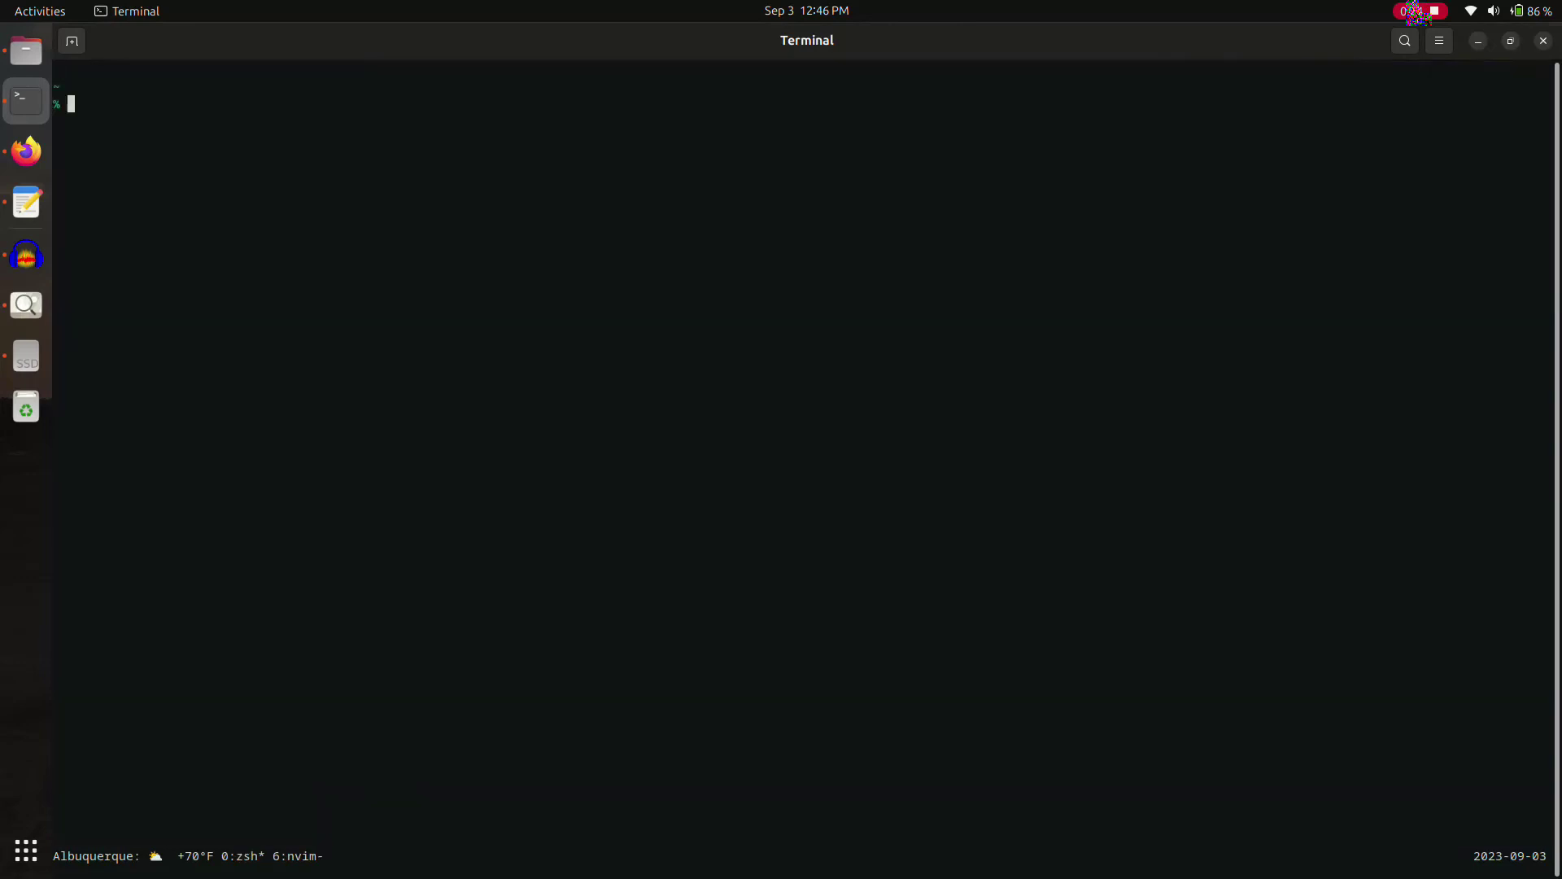
{"action": "type", "text": "cd /media/cdiesh/Beezle/"}
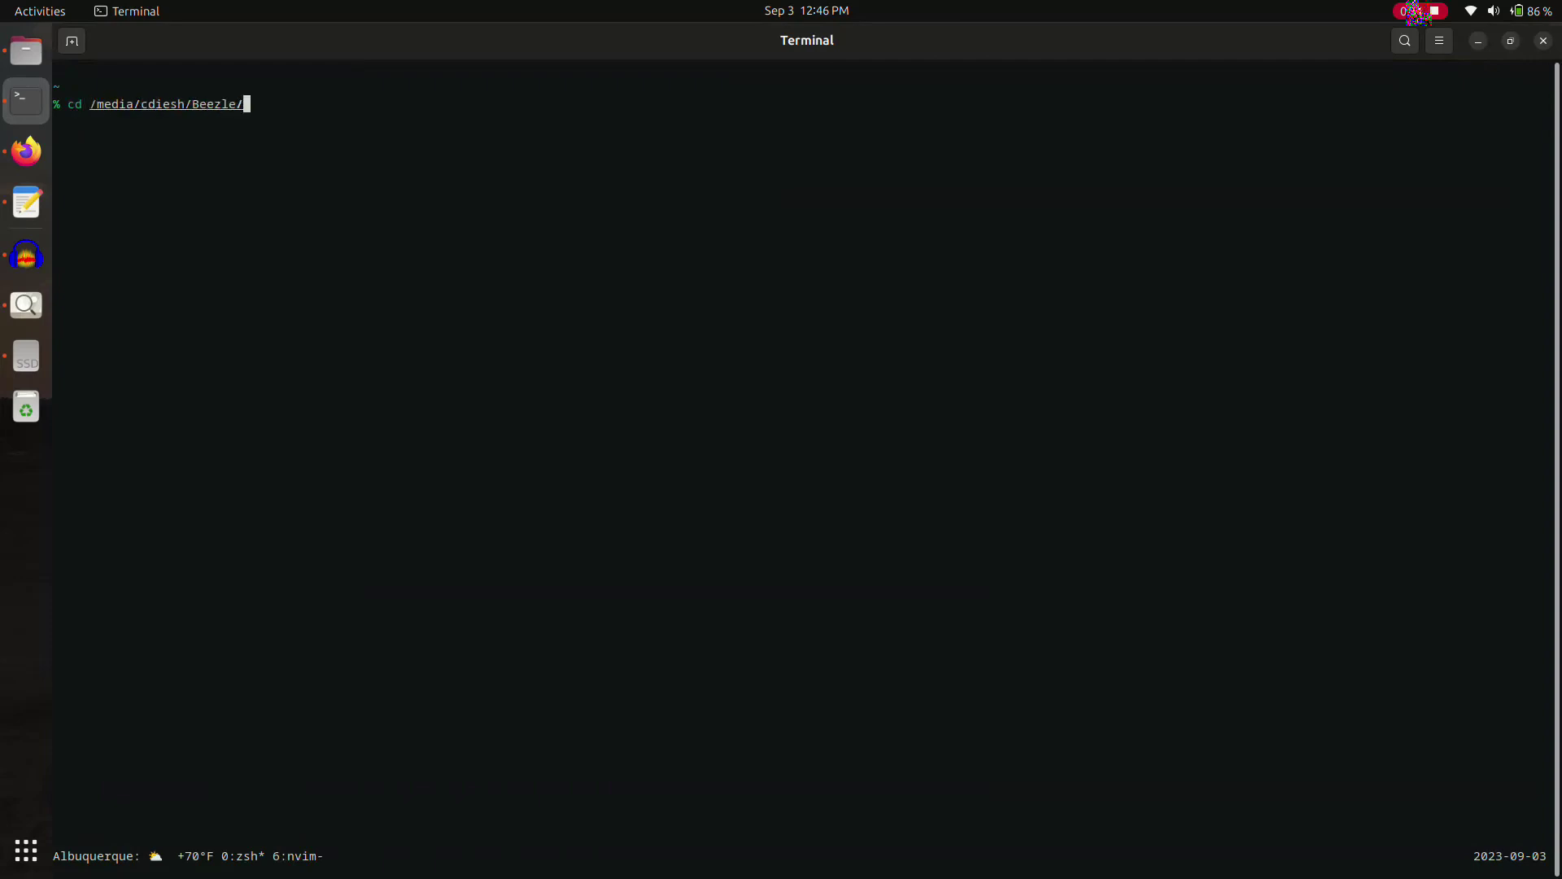
{"action": "key", "text": "Return"}
{"action": "type", "text": "ll"}
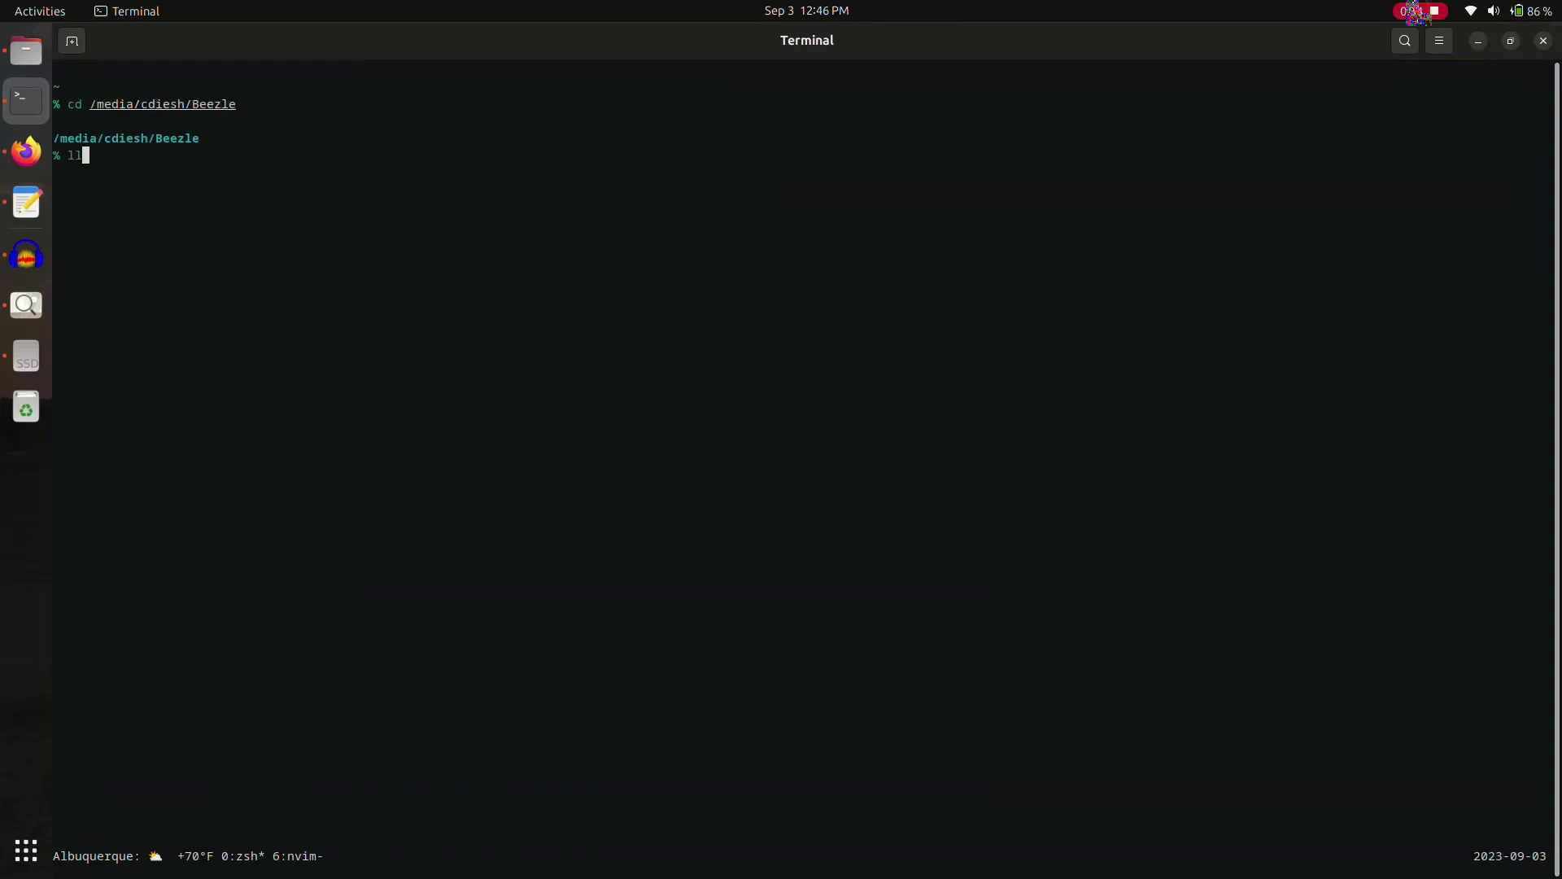
{"action": "key", "text": "Return"}
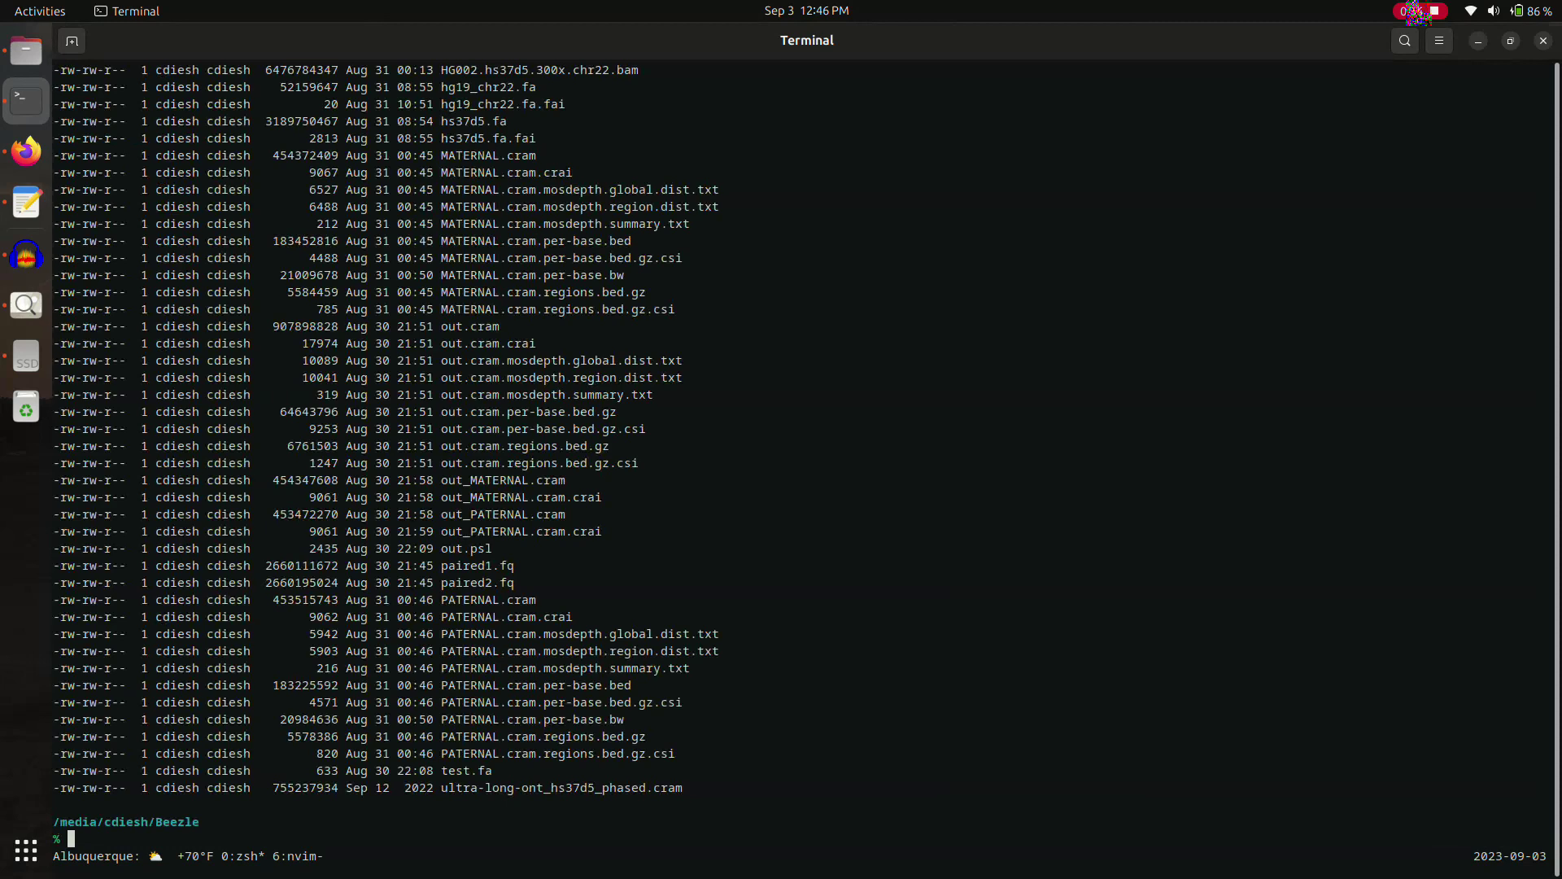
{"action": "scroll", "coordinate": [781, 448], "scroll_direction": "up", "scroll_amount": 20}
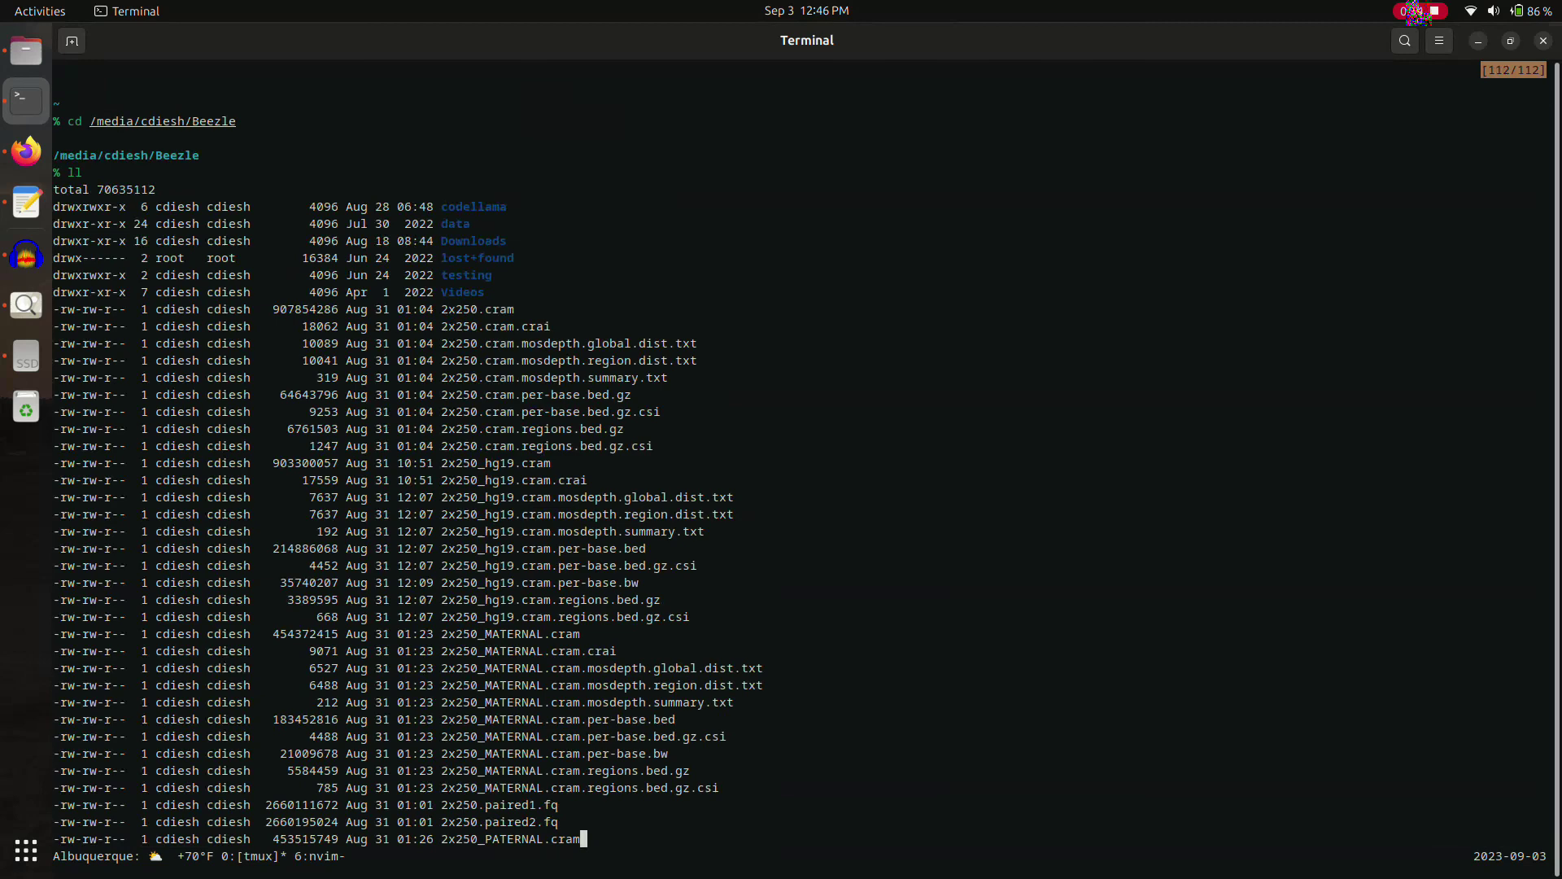
{"action": "key", "text": "q"}
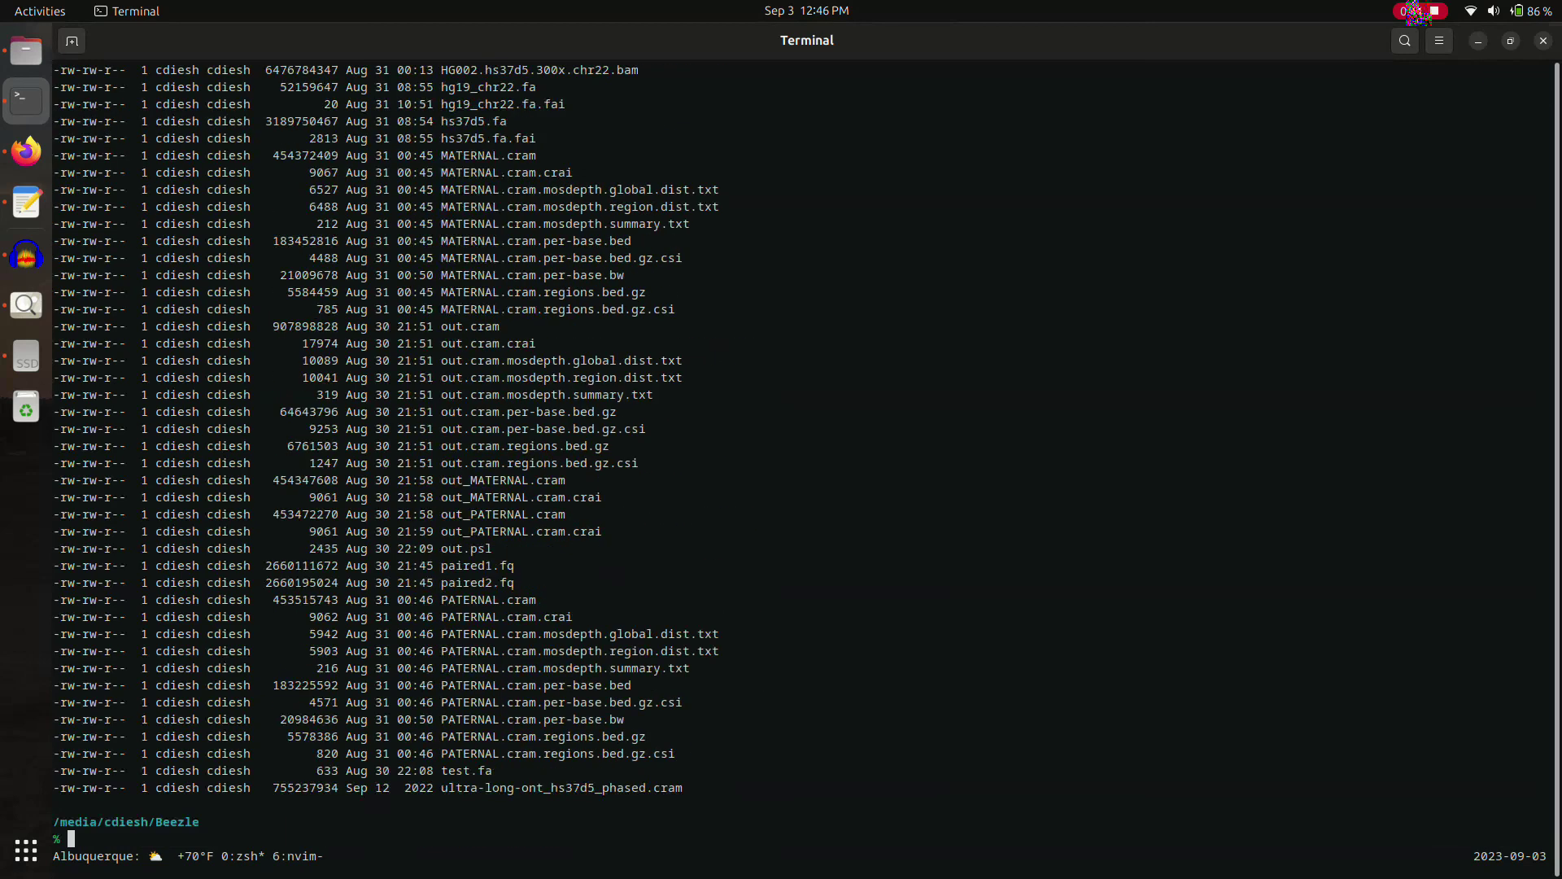
{"action": "left_click_drag", "start_coordinate": [54, 70], "coordinate": [520, 138]}
{"action": "scroll", "coordinate": [806, 439], "scroll_direction": "up", "scroll_amount": 20}
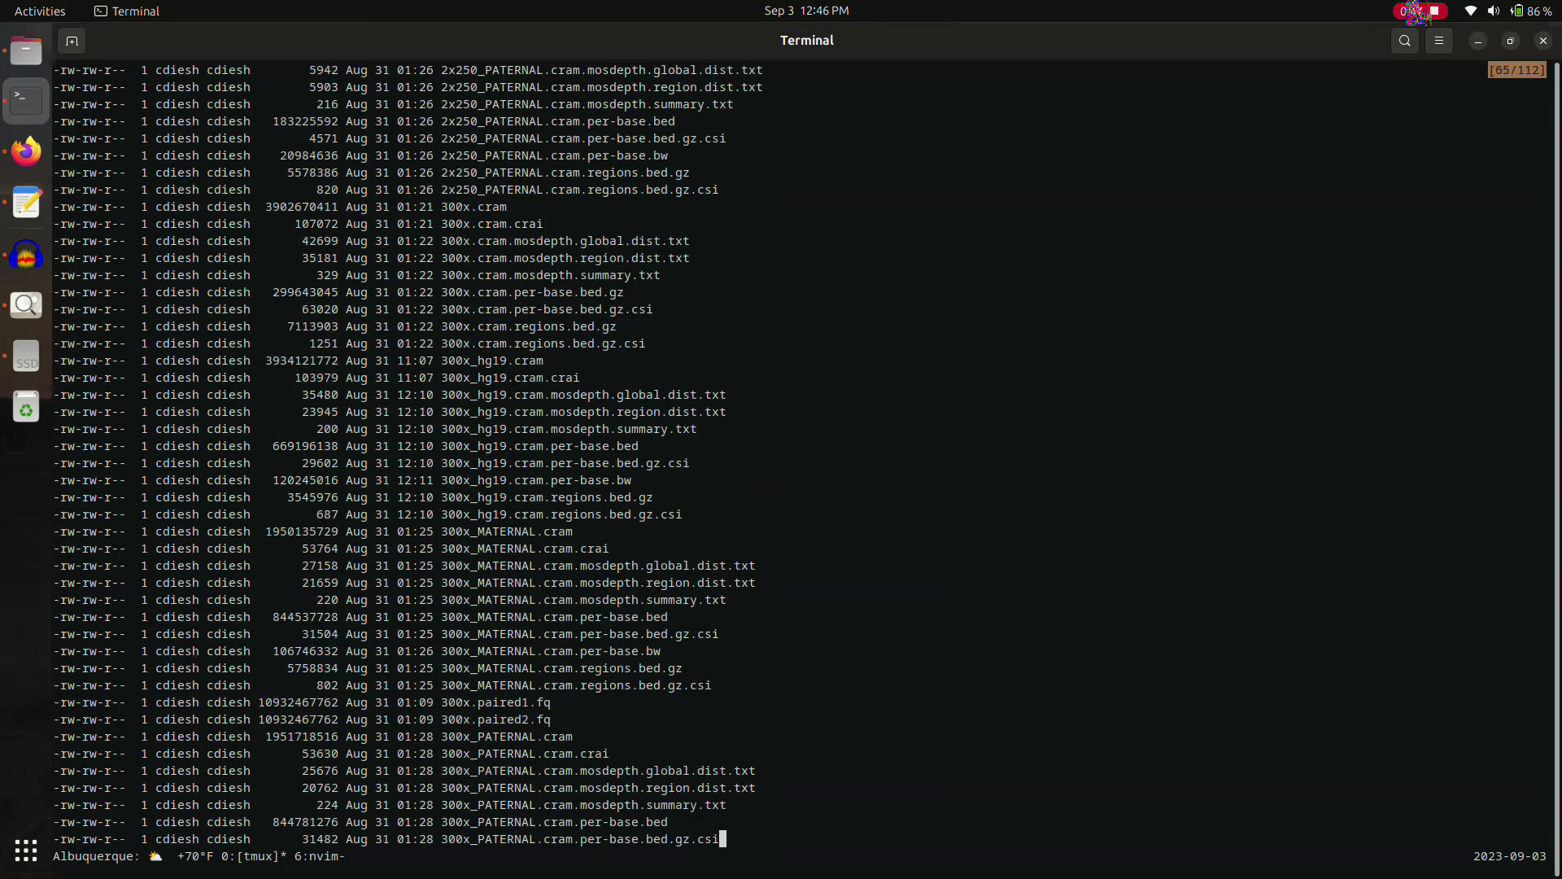
{"action": "scroll", "coordinate": [806, 440], "scroll_direction": "down", "scroll_amount": 20}
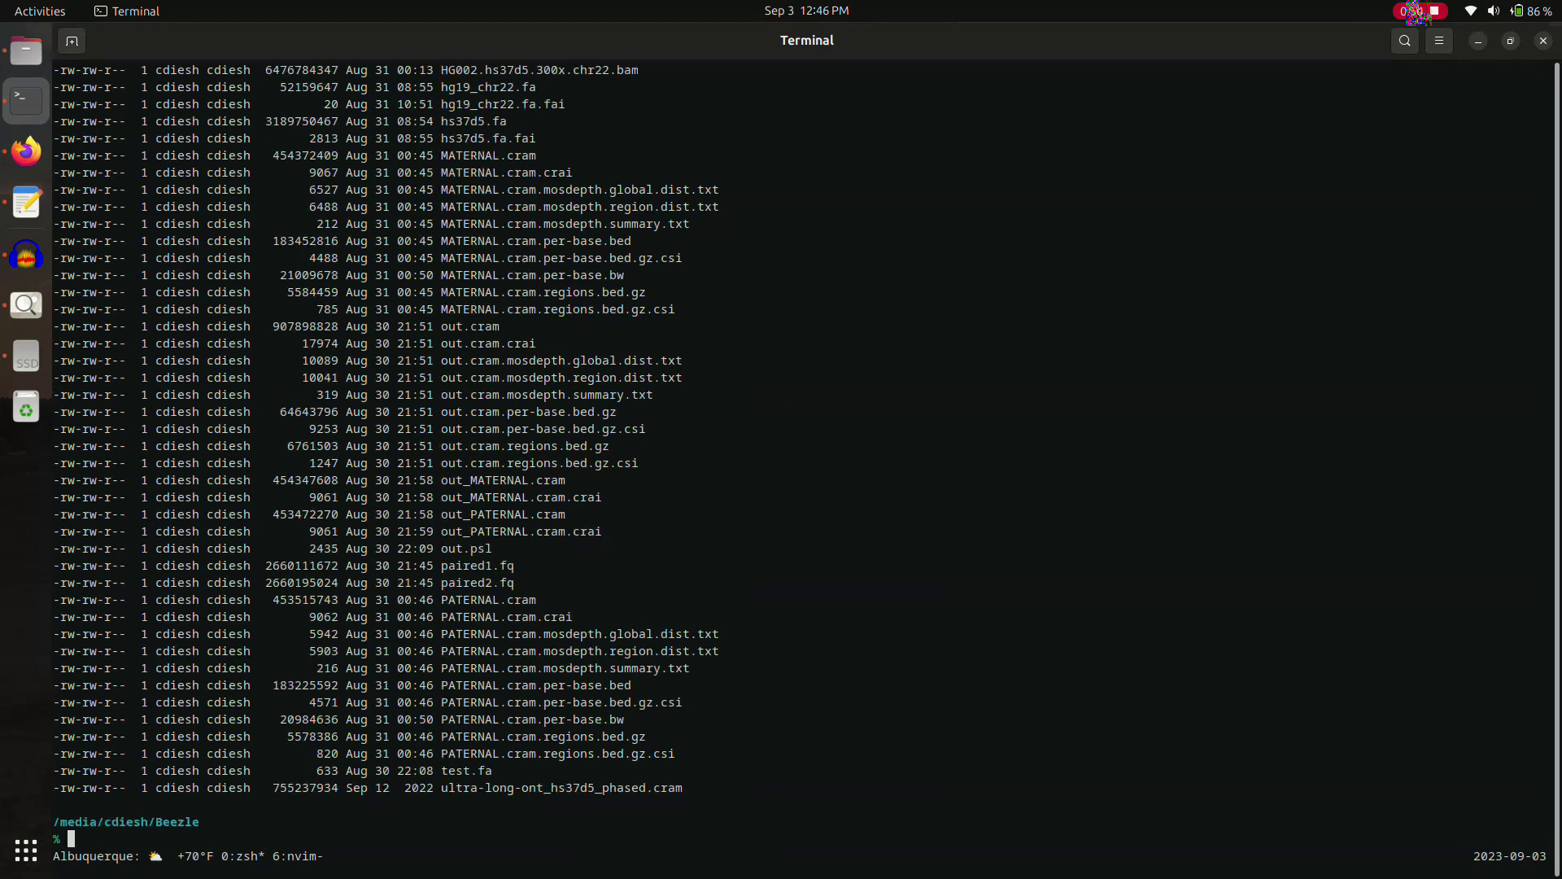
{"action": "type", "text": "jbrowse"}
{"action": "key", "text": "ctrl+c"}
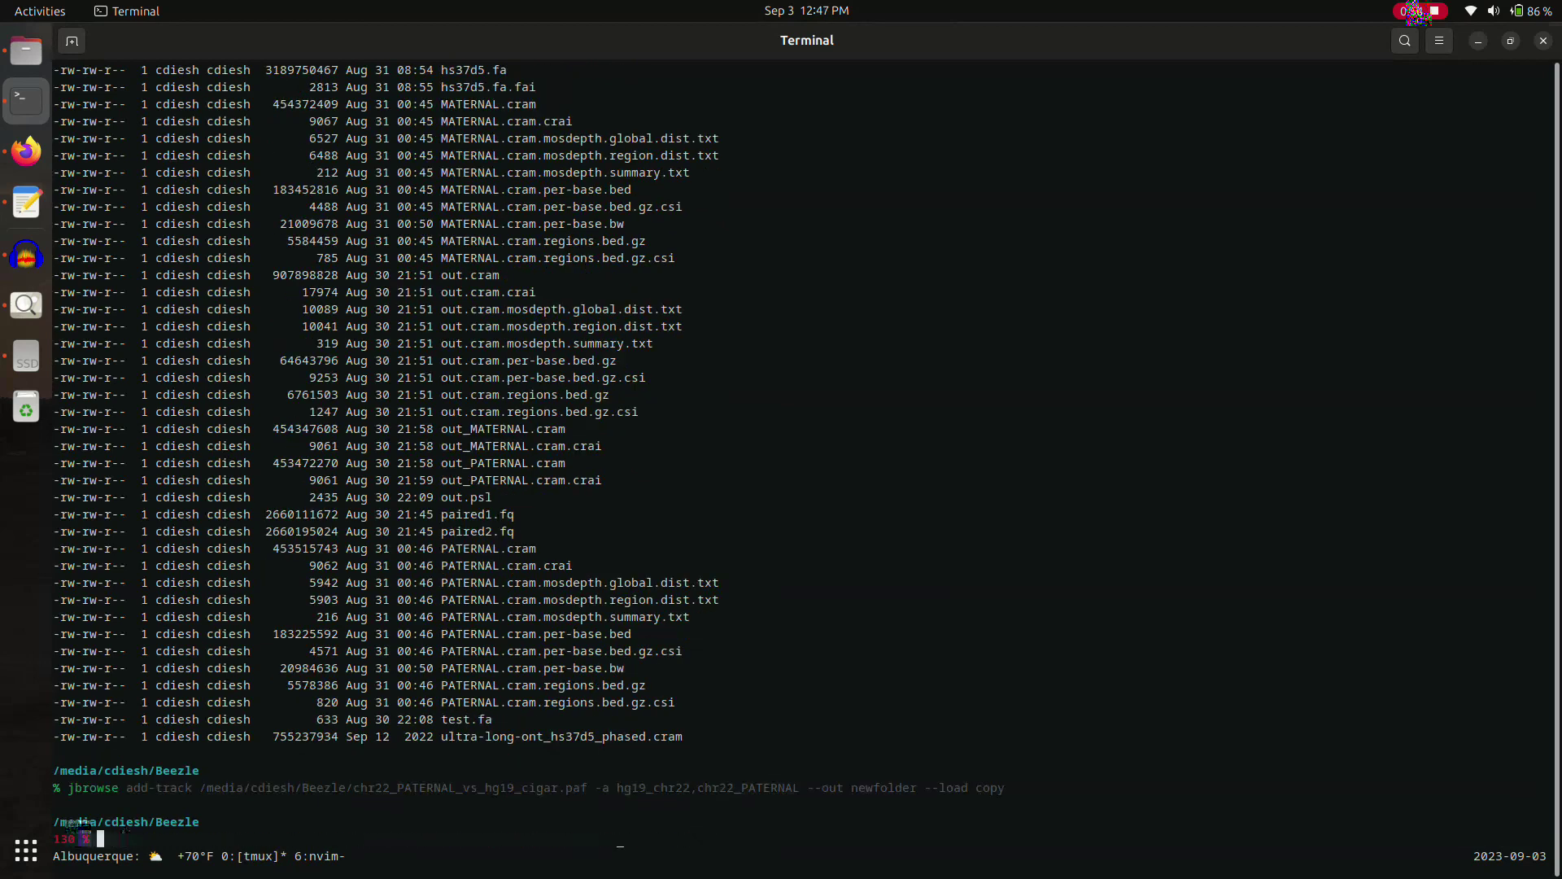
{"action": "type", "text": "npm install -g @jbrowse/cli"}
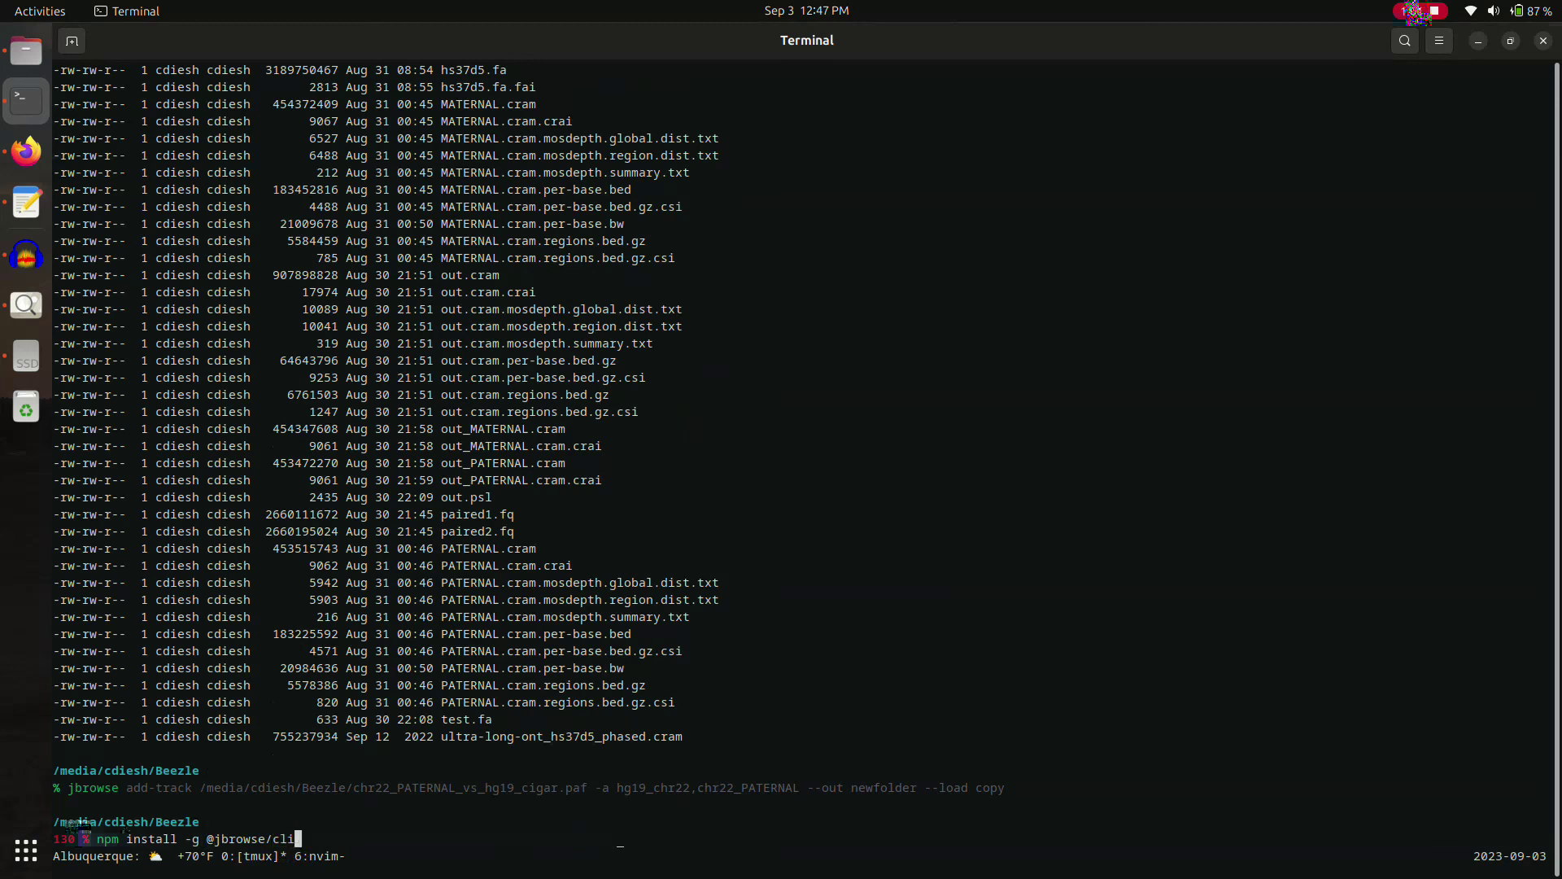
{"action": "key", "text": "Return"}
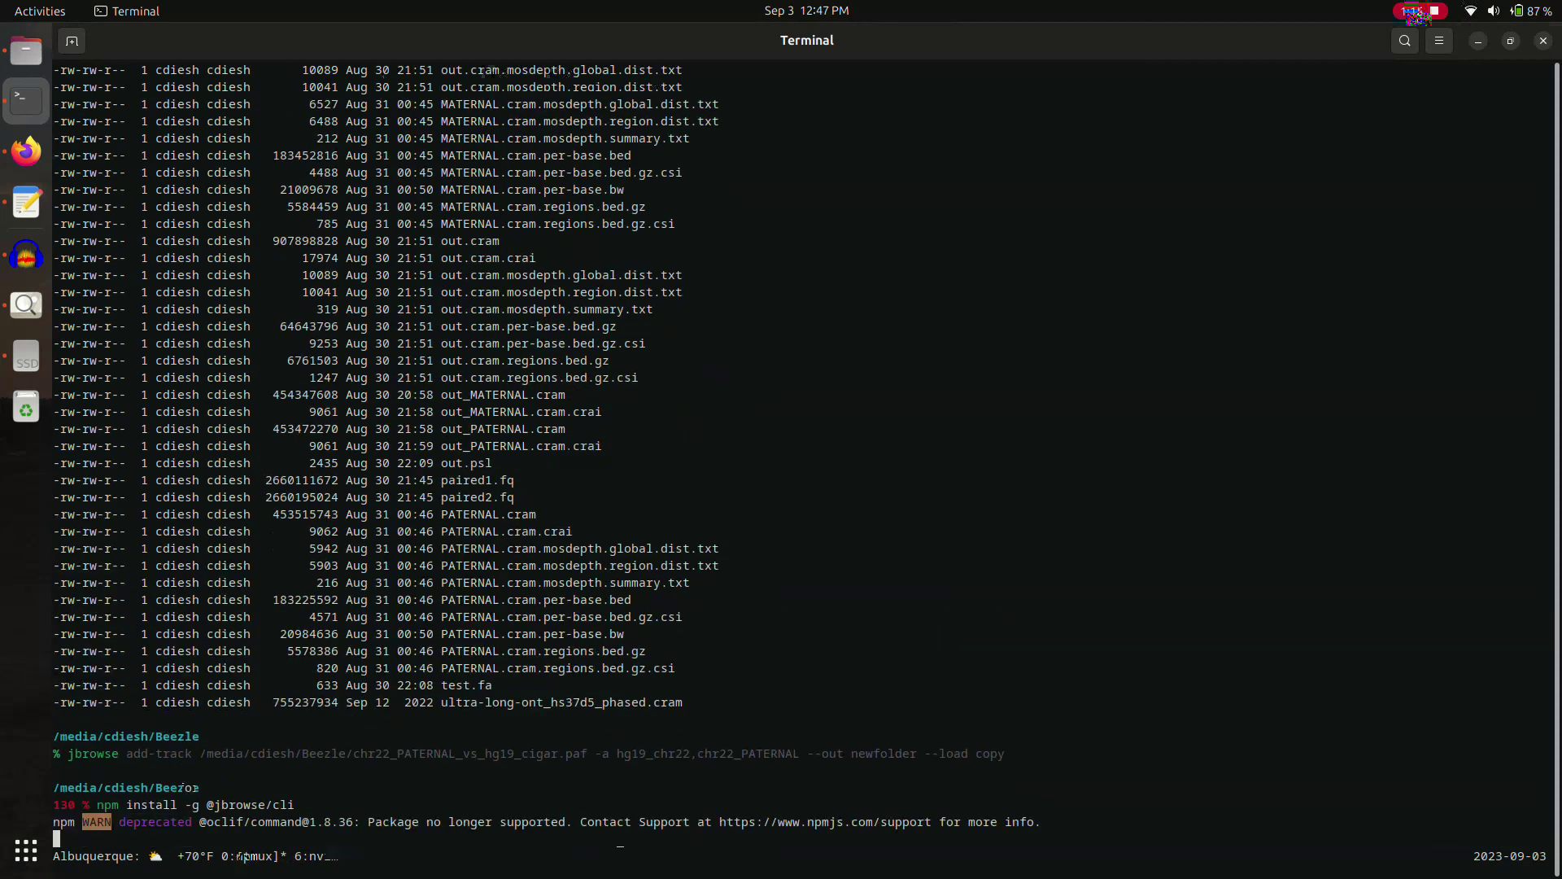
{"action": "type", "text": "jb"}
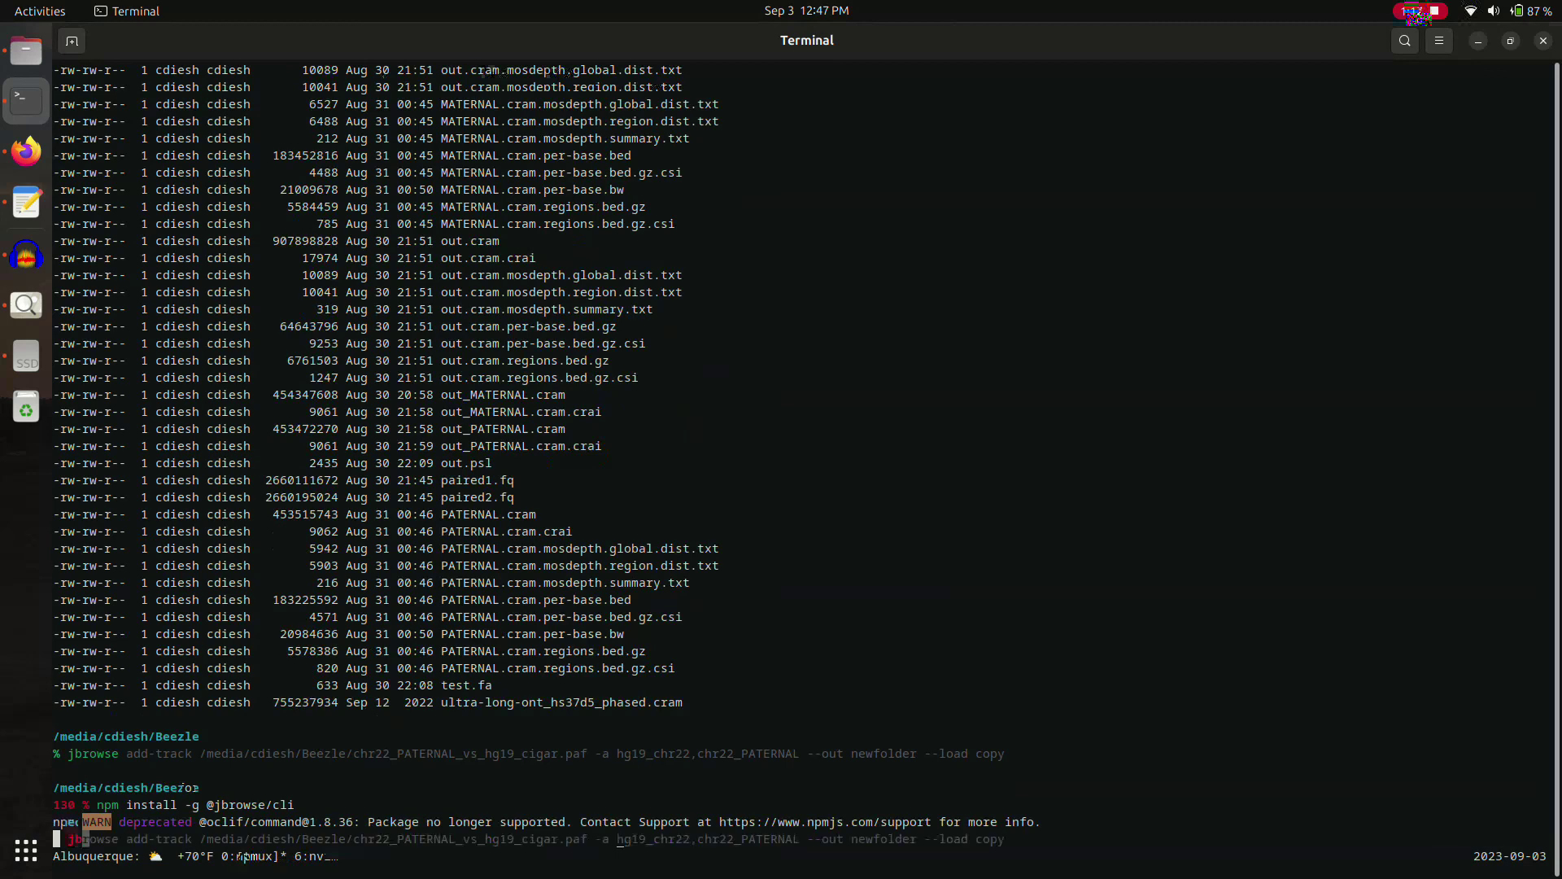
{"action": "type", "text": "rowse create"}
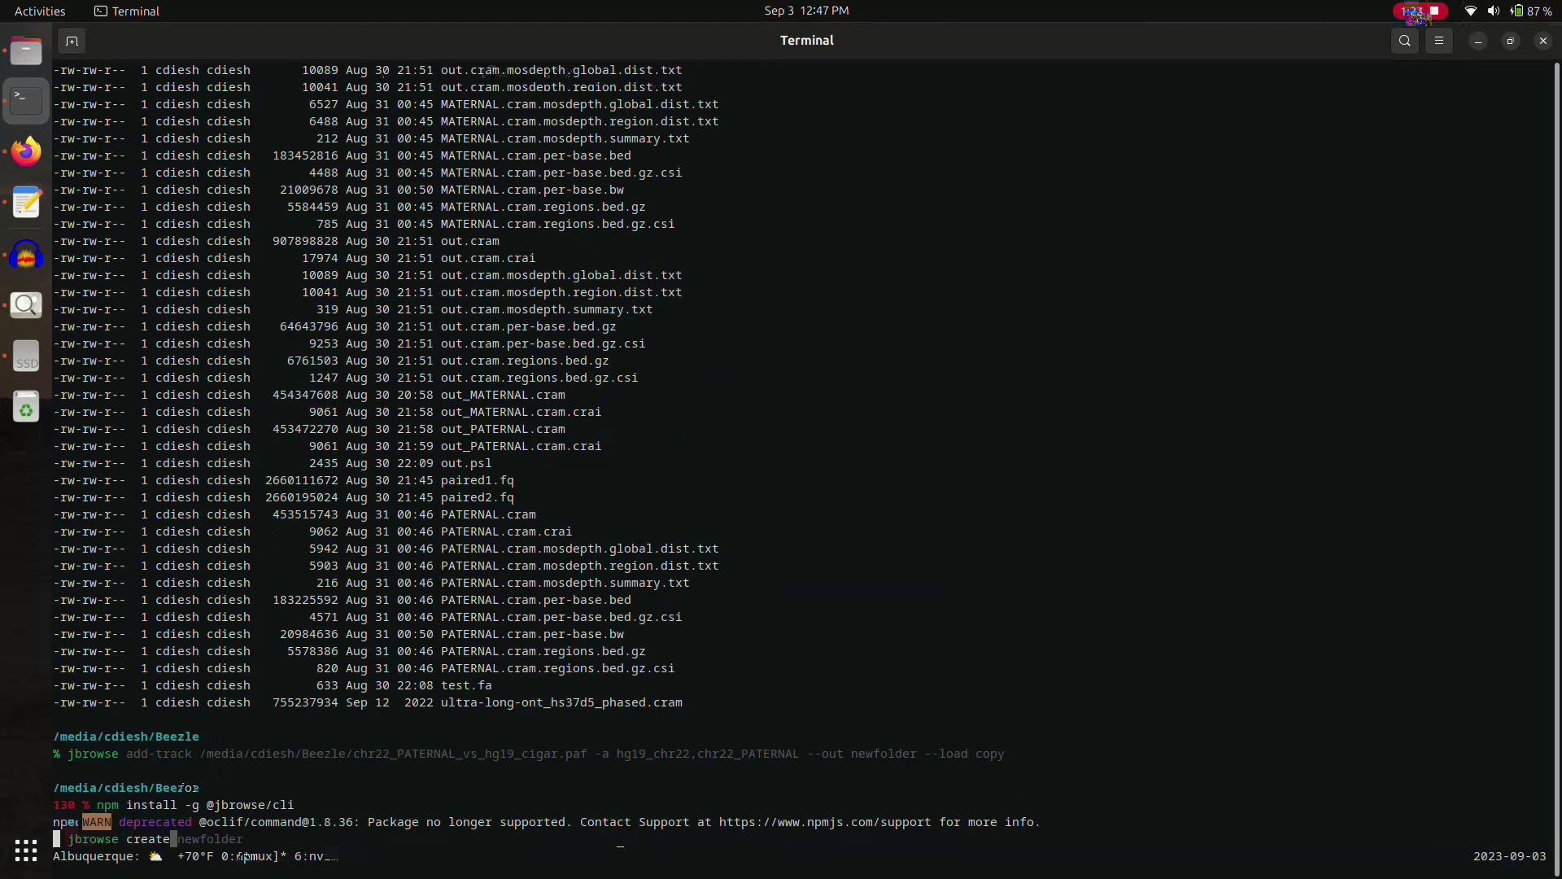
{"action": "key", "text": "BackSpace"}
{"action": "key", "text": "BackSpace"}
{"action": "key", "text": "BackSpace"}
{"action": "key", "text": "BackSpace"}
{"action": "key", "text": "BackSpace"}
{"action": "key", "text": "BackSpace"}
{"action": "key", "text": "BackSpace"}
{"action": "type", "text": "--help"}
{"action": "key", "text": "Return"}
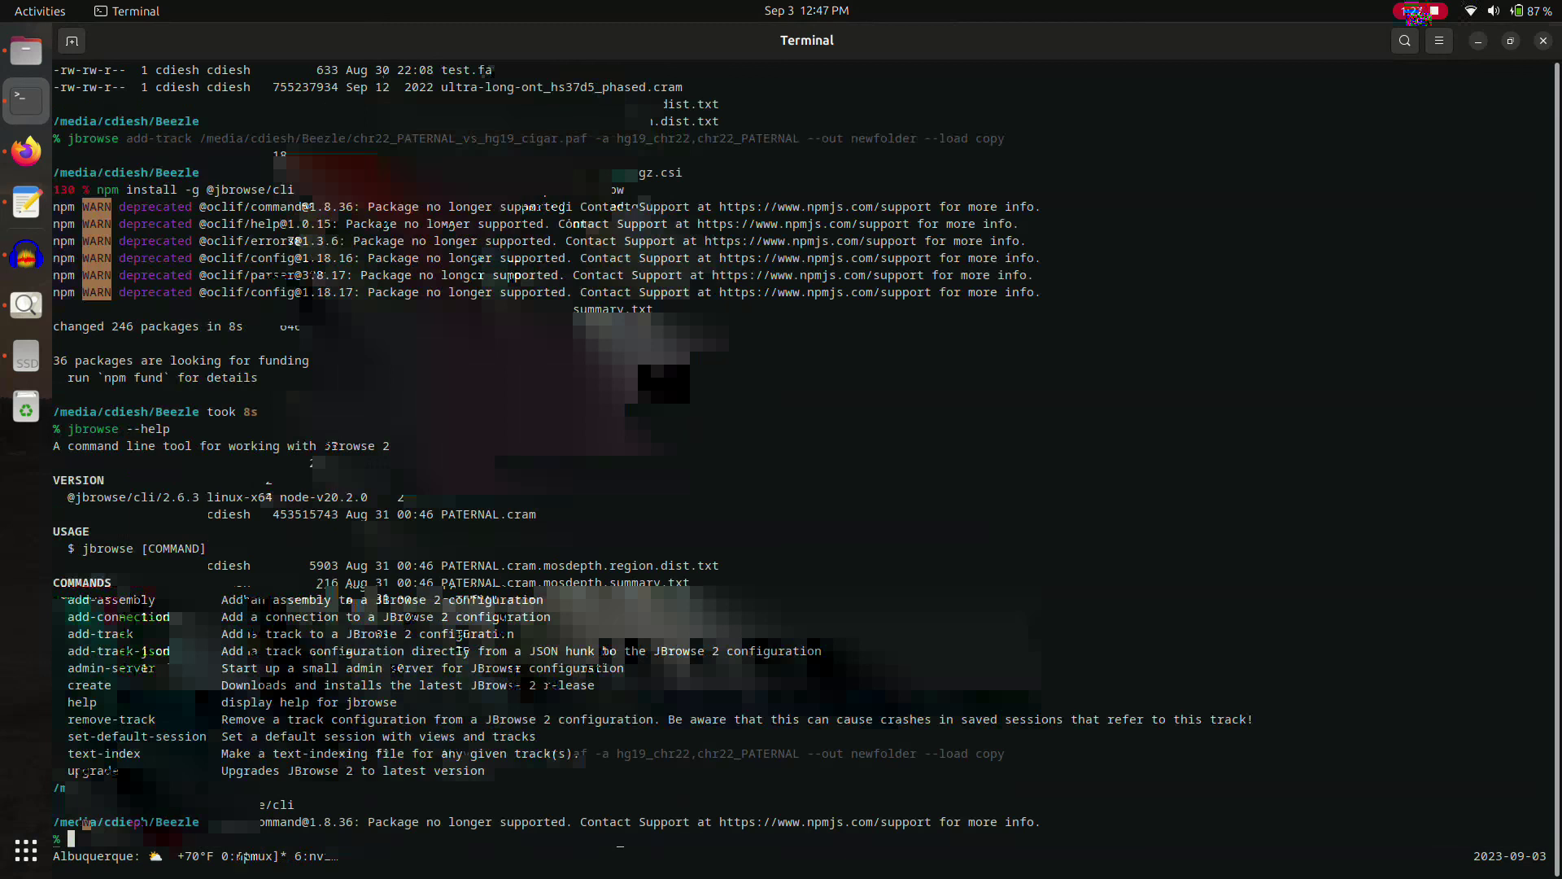
{"action": "left_click_drag", "start_coordinate": [68, 685], "coordinate": [610, 687]}
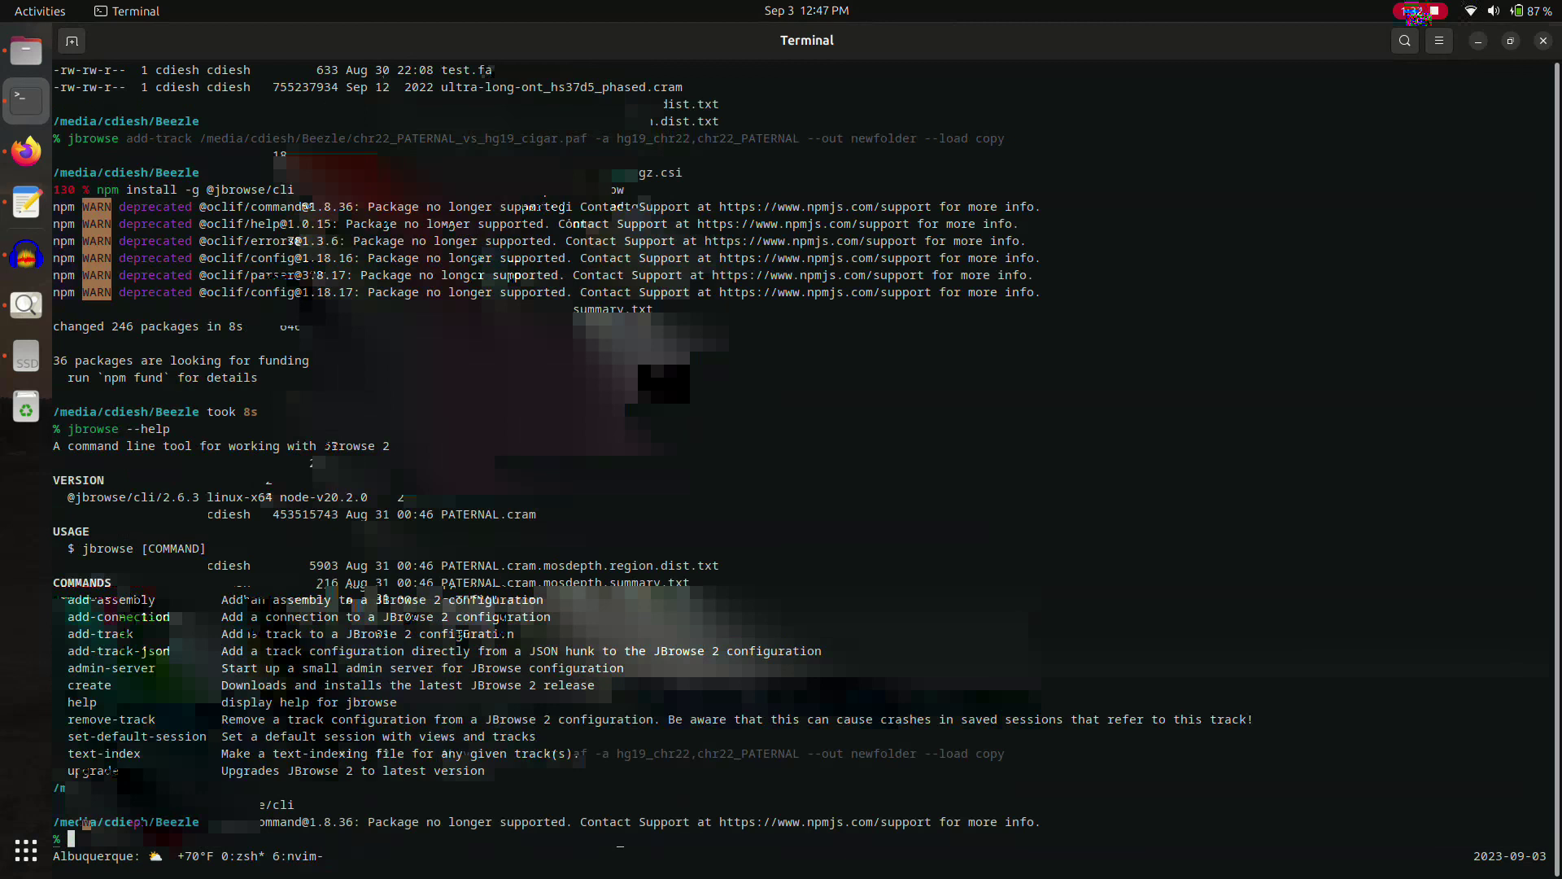
{"action": "left_click_drag", "start_coordinate": [68, 685], "coordinate": [455, 668]}
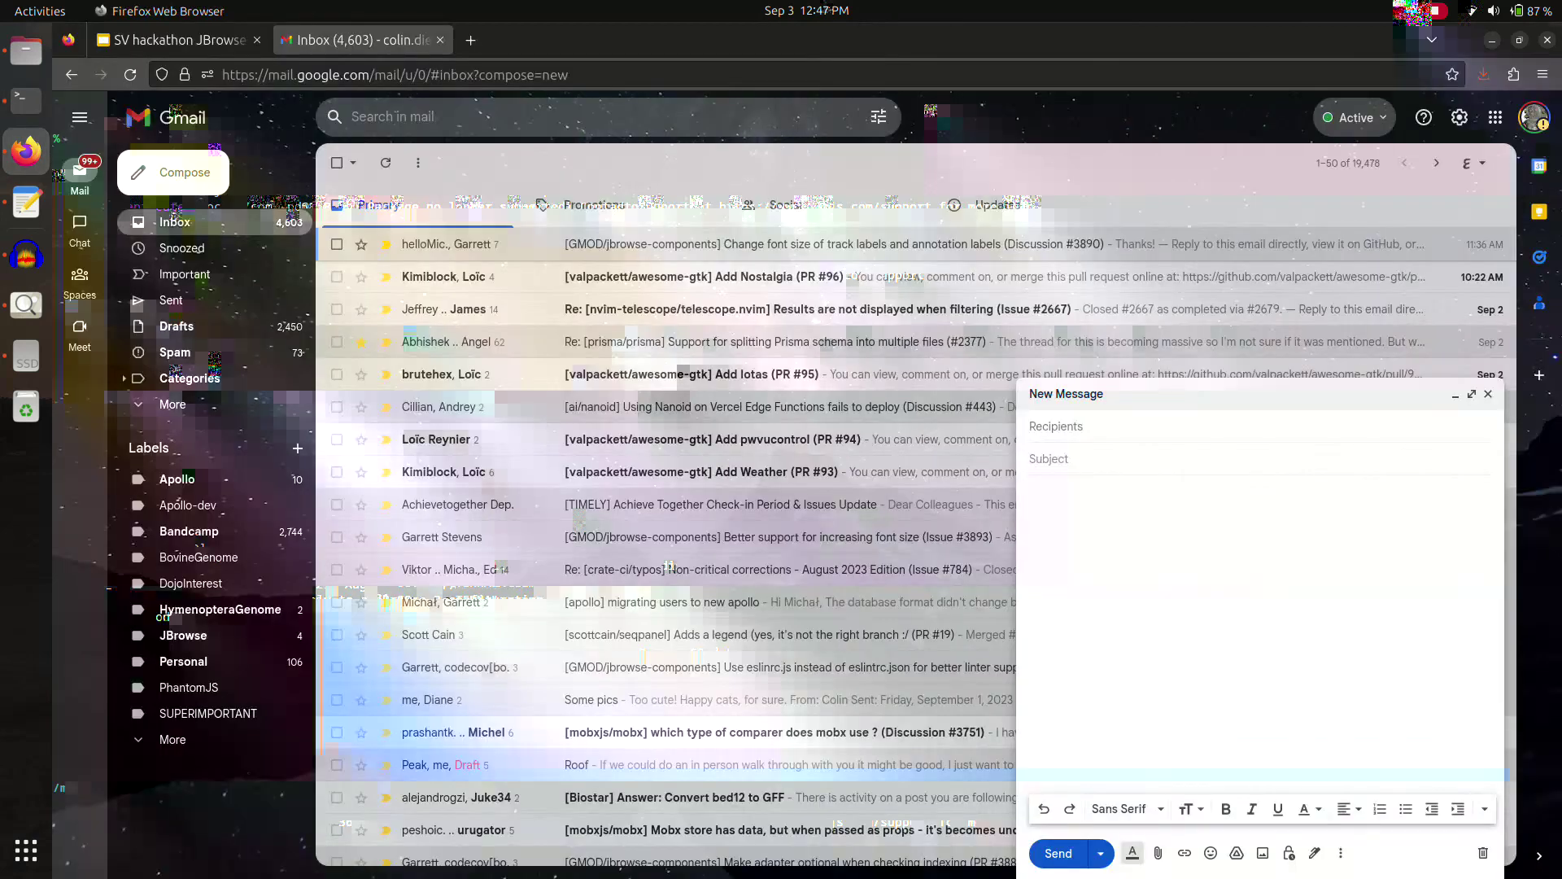
Step: Load localhost:3000 with the volvox 1000genomes VCF and sorted CRAM tracks, zoomed to ~22,000 bp of ctgA
{"action": "type", "text": "http://localhost:3000"}
{"action": "key", "text": "Return"}
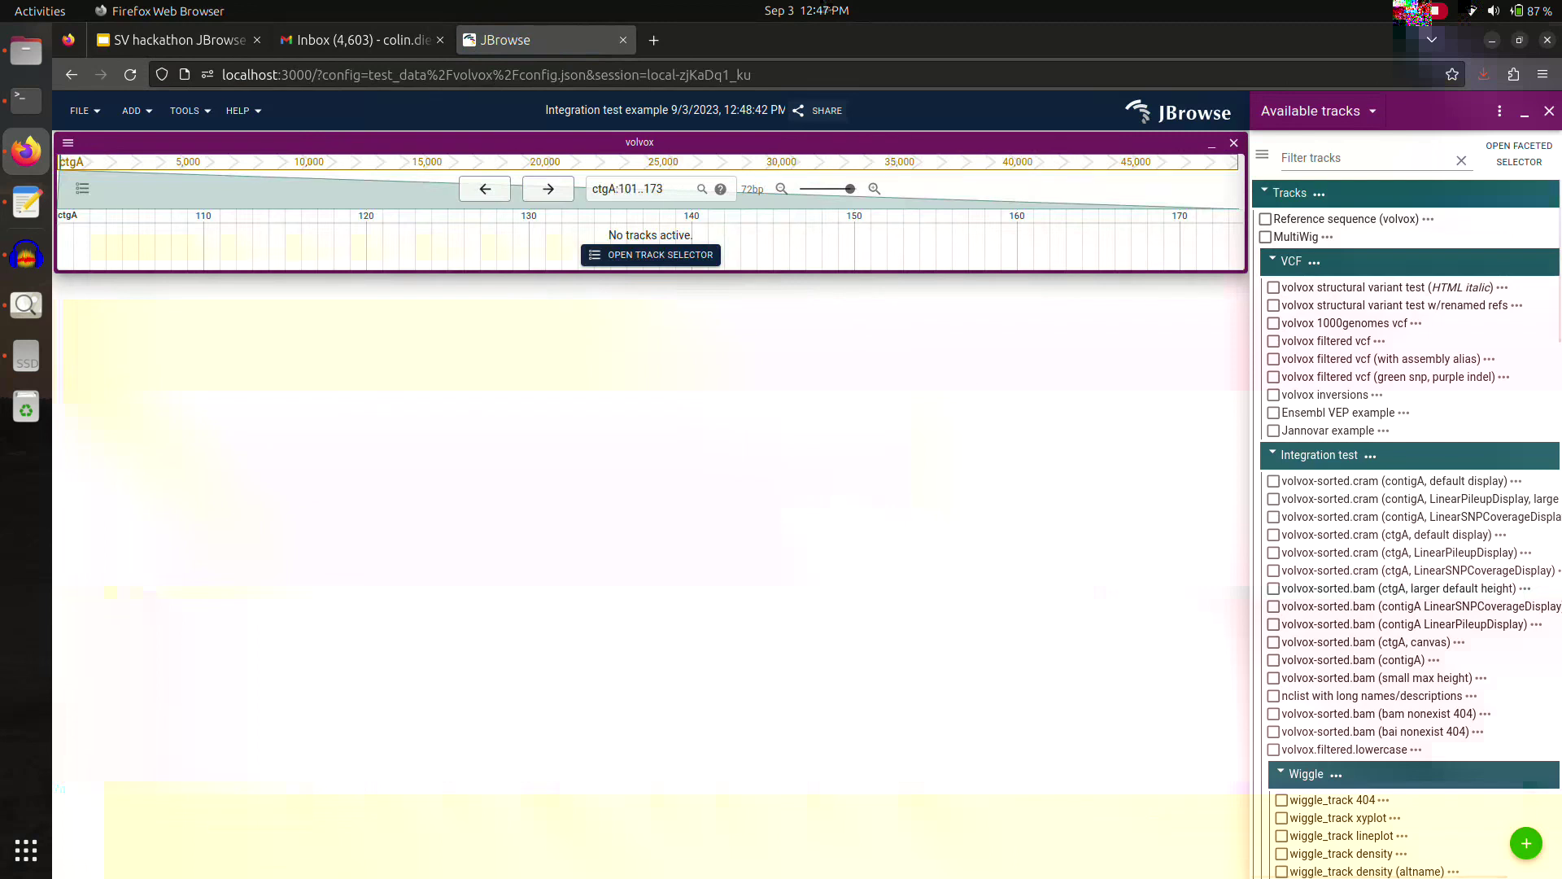
{"action": "left_click", "coordinate": [1273, 323]}
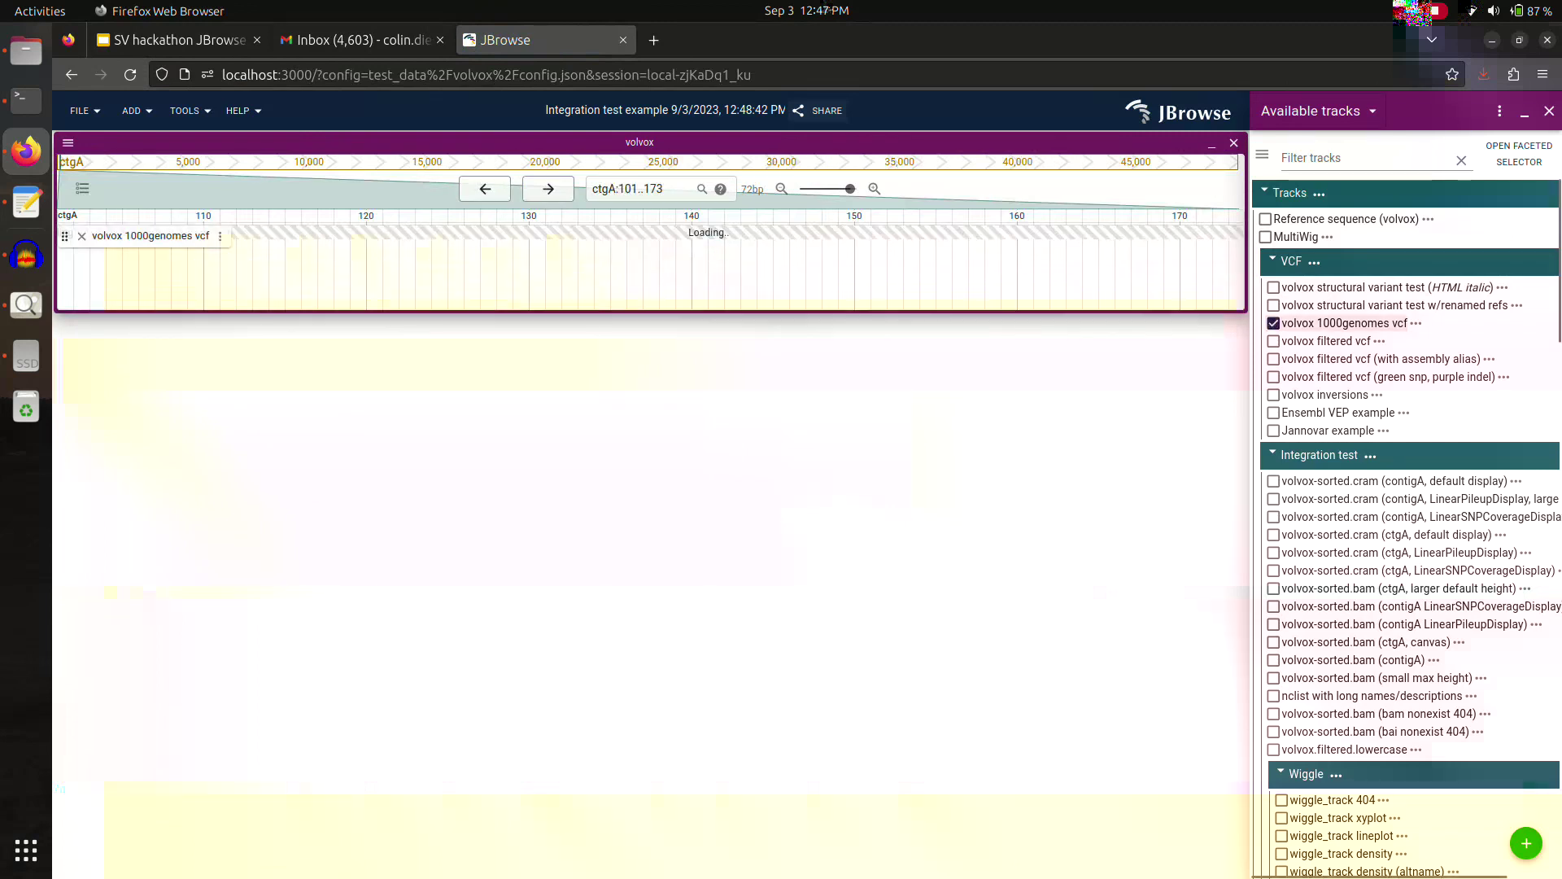
{"action": "left_click", "coordinate": [1273, 535]}
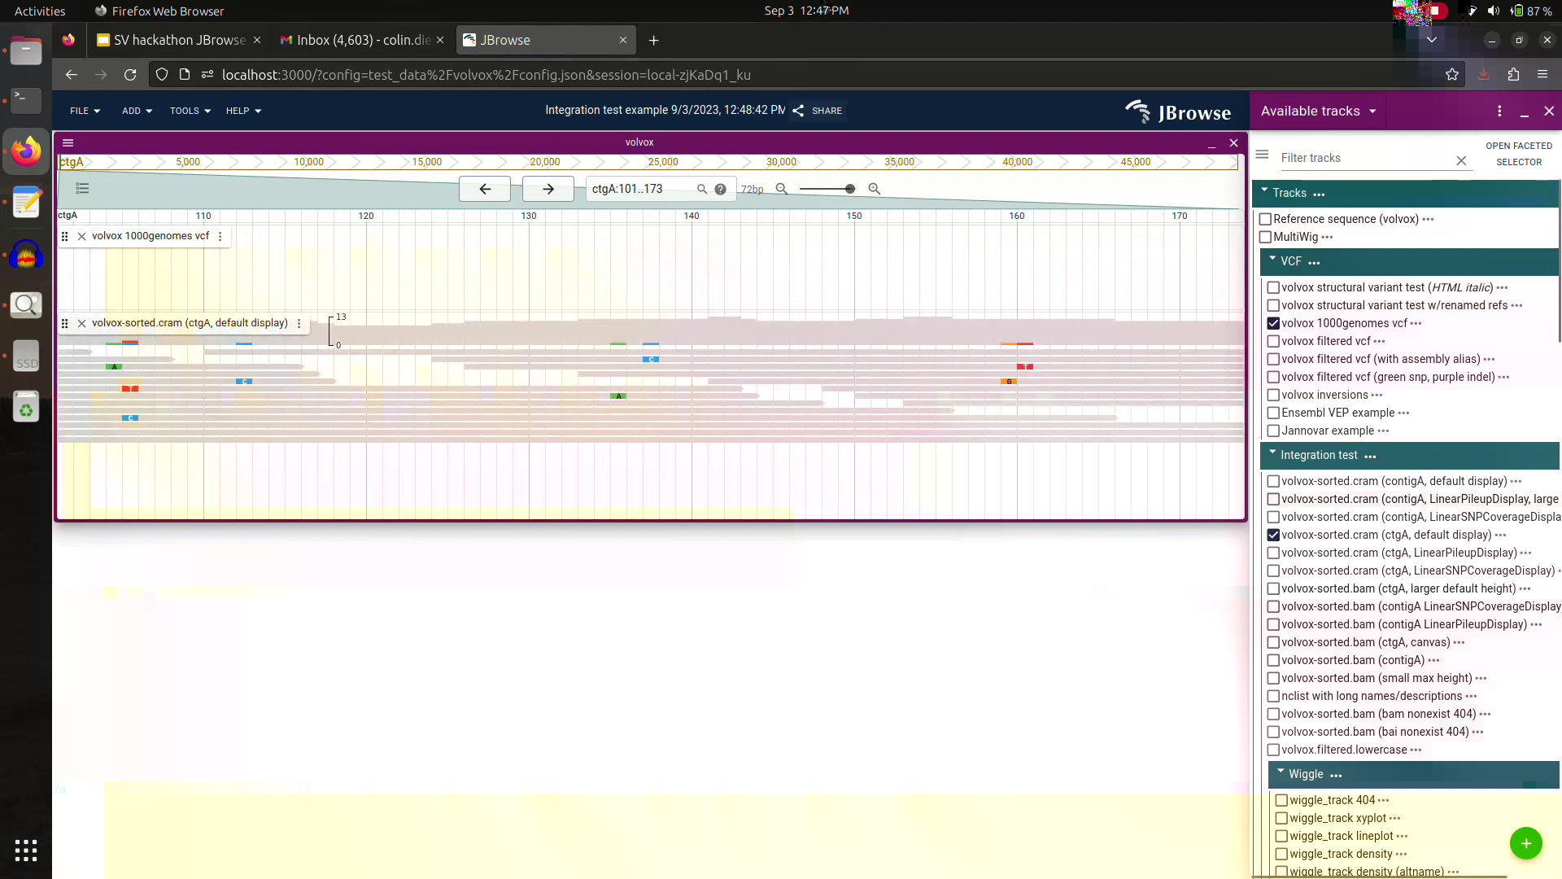
{"action": "left_click_drag", "start_coordinate": [572, 161], "coordinate": [59, 161]}
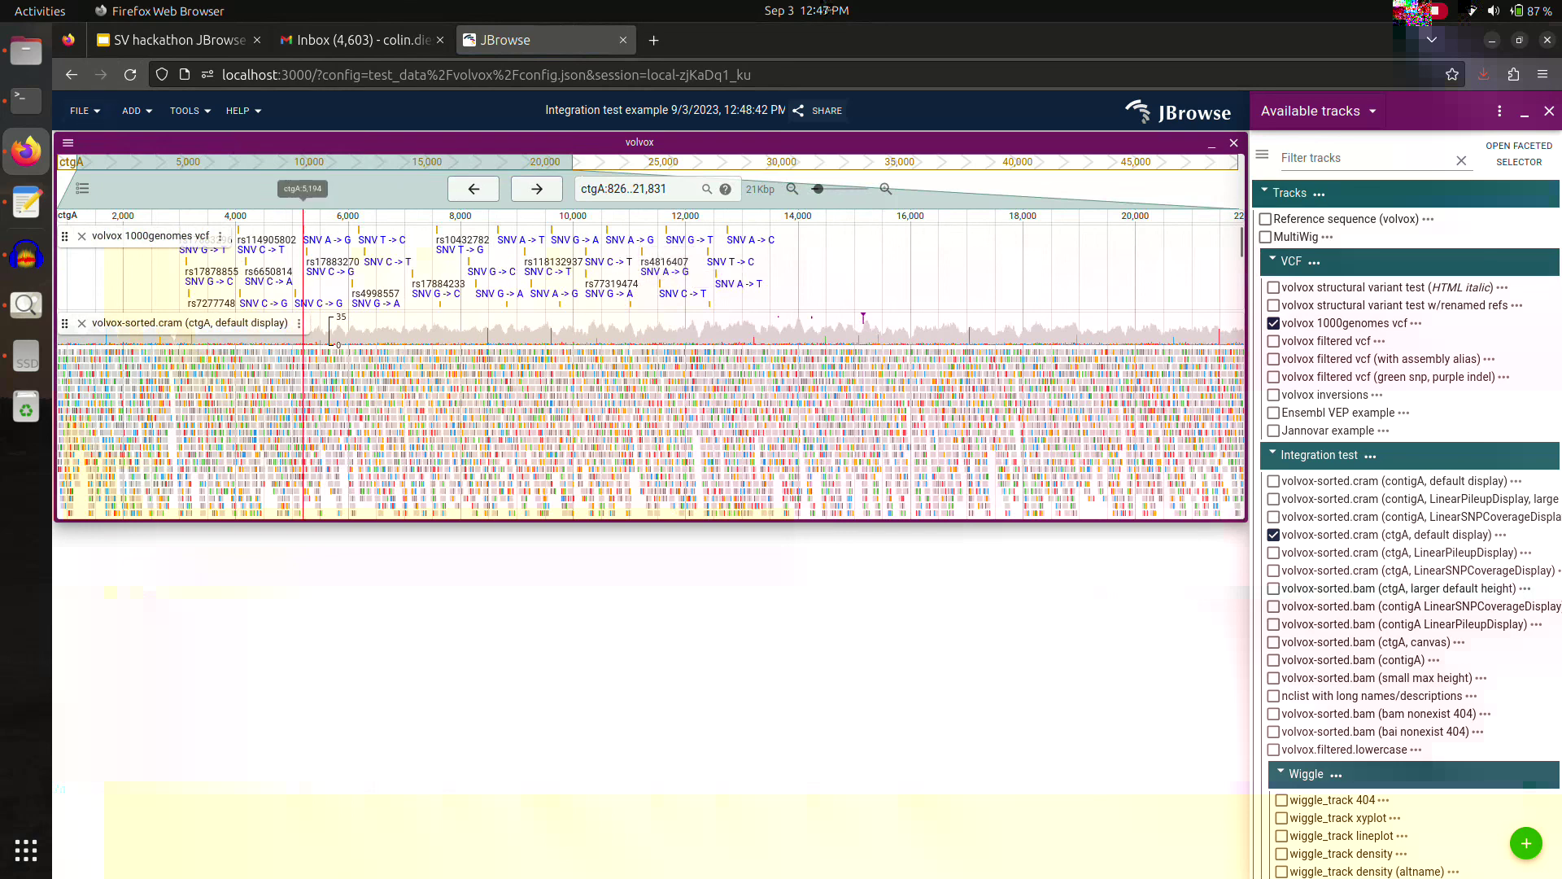
Step: View the details of variant rs17883270, then close the demo tab and return to the terminal
{"action": "left_click", "coordinate": [333, 266]}
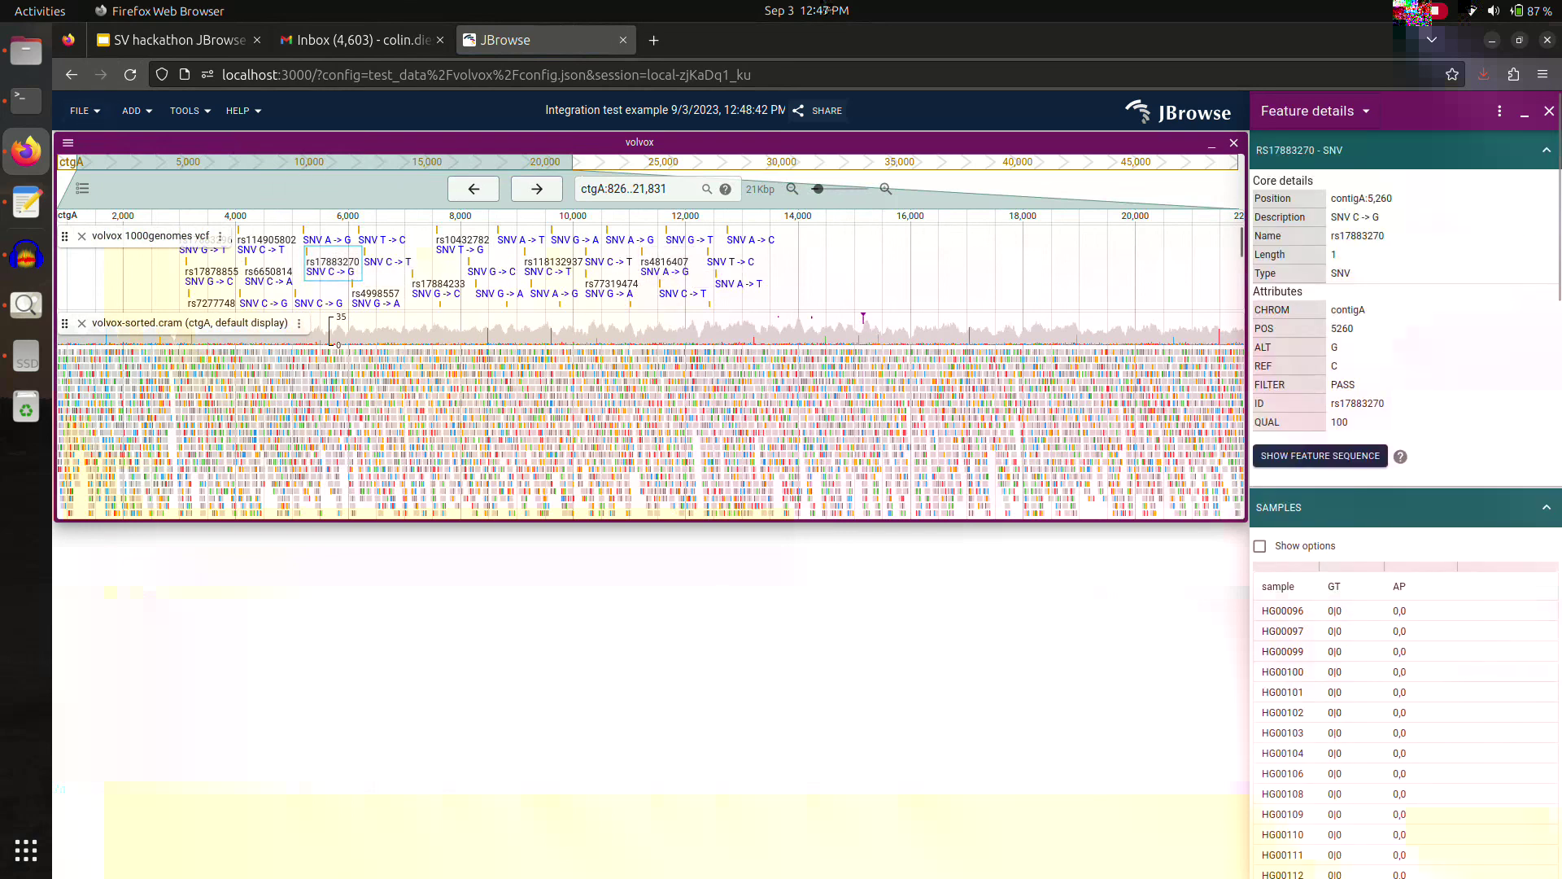
{"action": "left_click", "coordinate": [623, 40]}
{"action": "key", "text": "alt+Tab"}
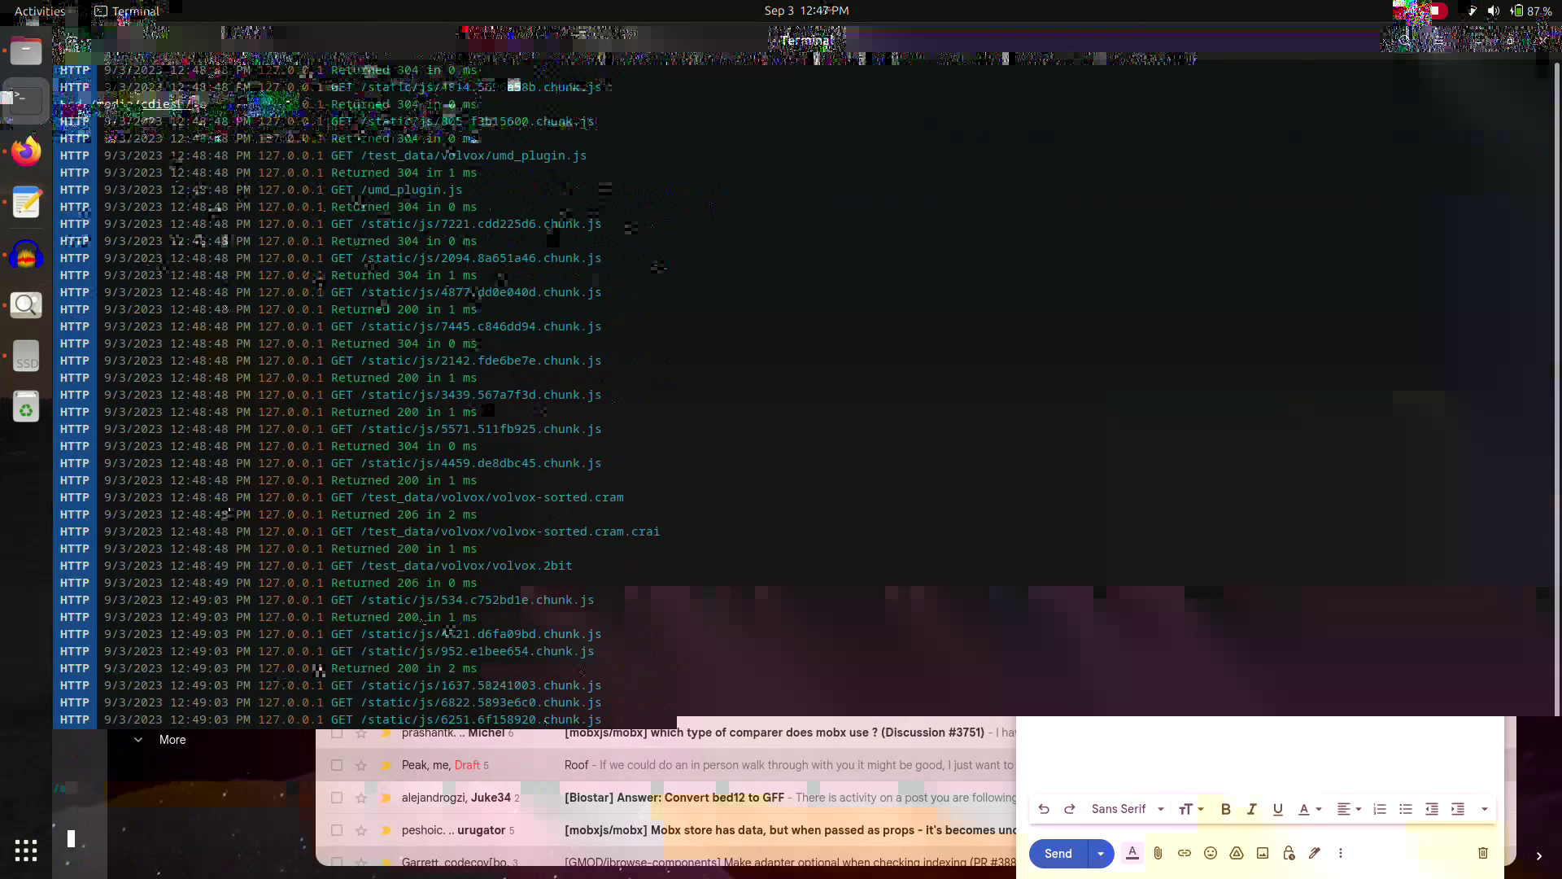
Step: Enter jbrowse add-assembly to register hg19_chr22.fa in output_folder
{"action": "type", "text": "jbrowse add-assembly hg19_chr22.fa --out output_folder --load copy --force"}
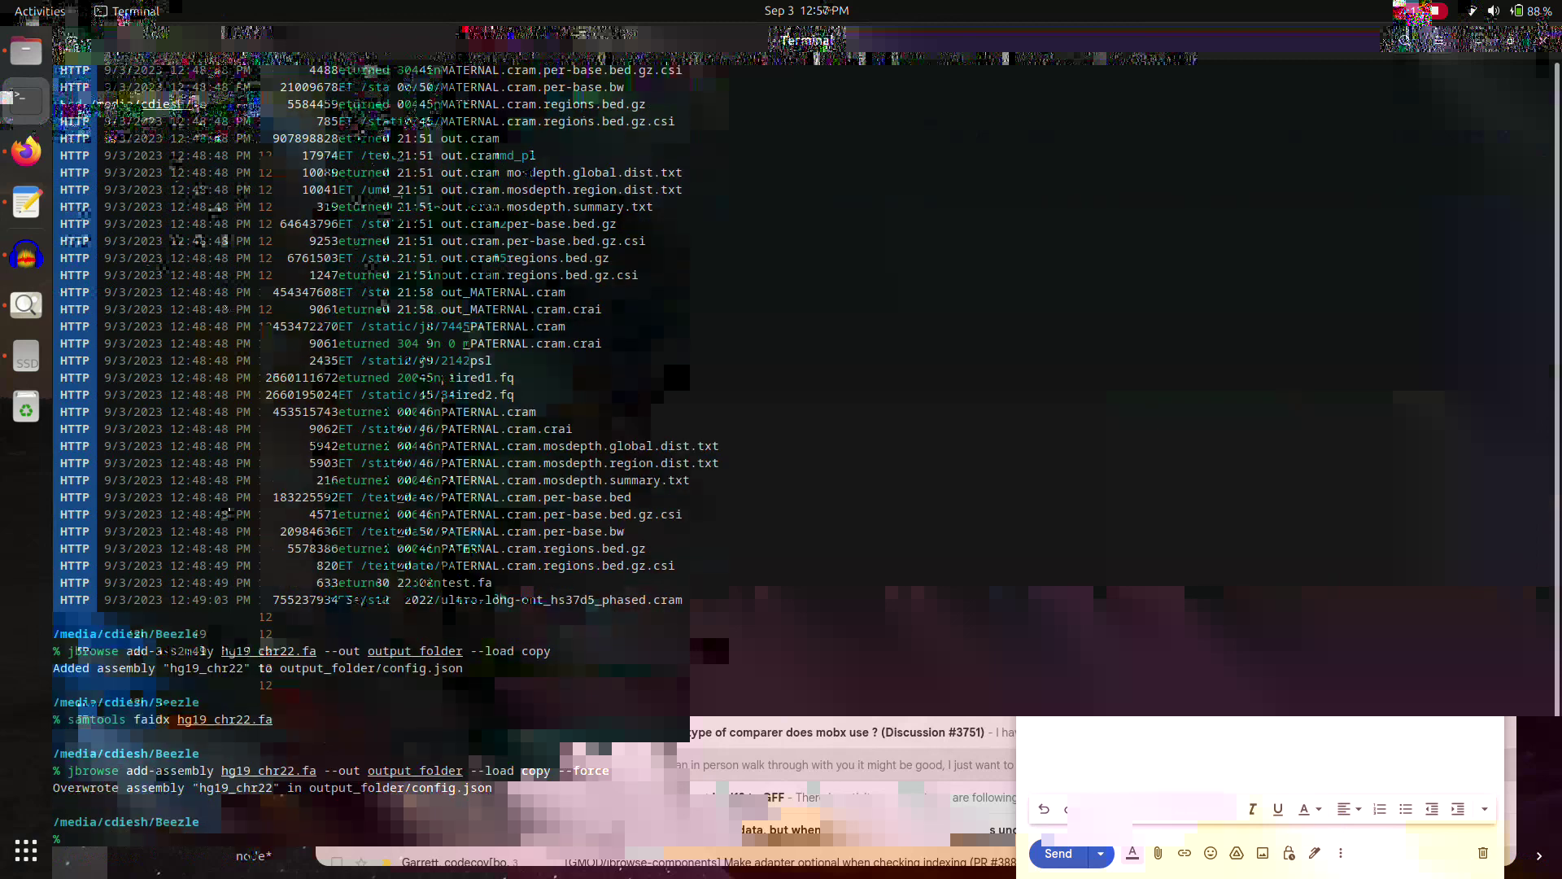
Step: Bring Firefox forward to open a new tab for JBrowse
{"action": "left_click", "coordinate": [26, 152]}
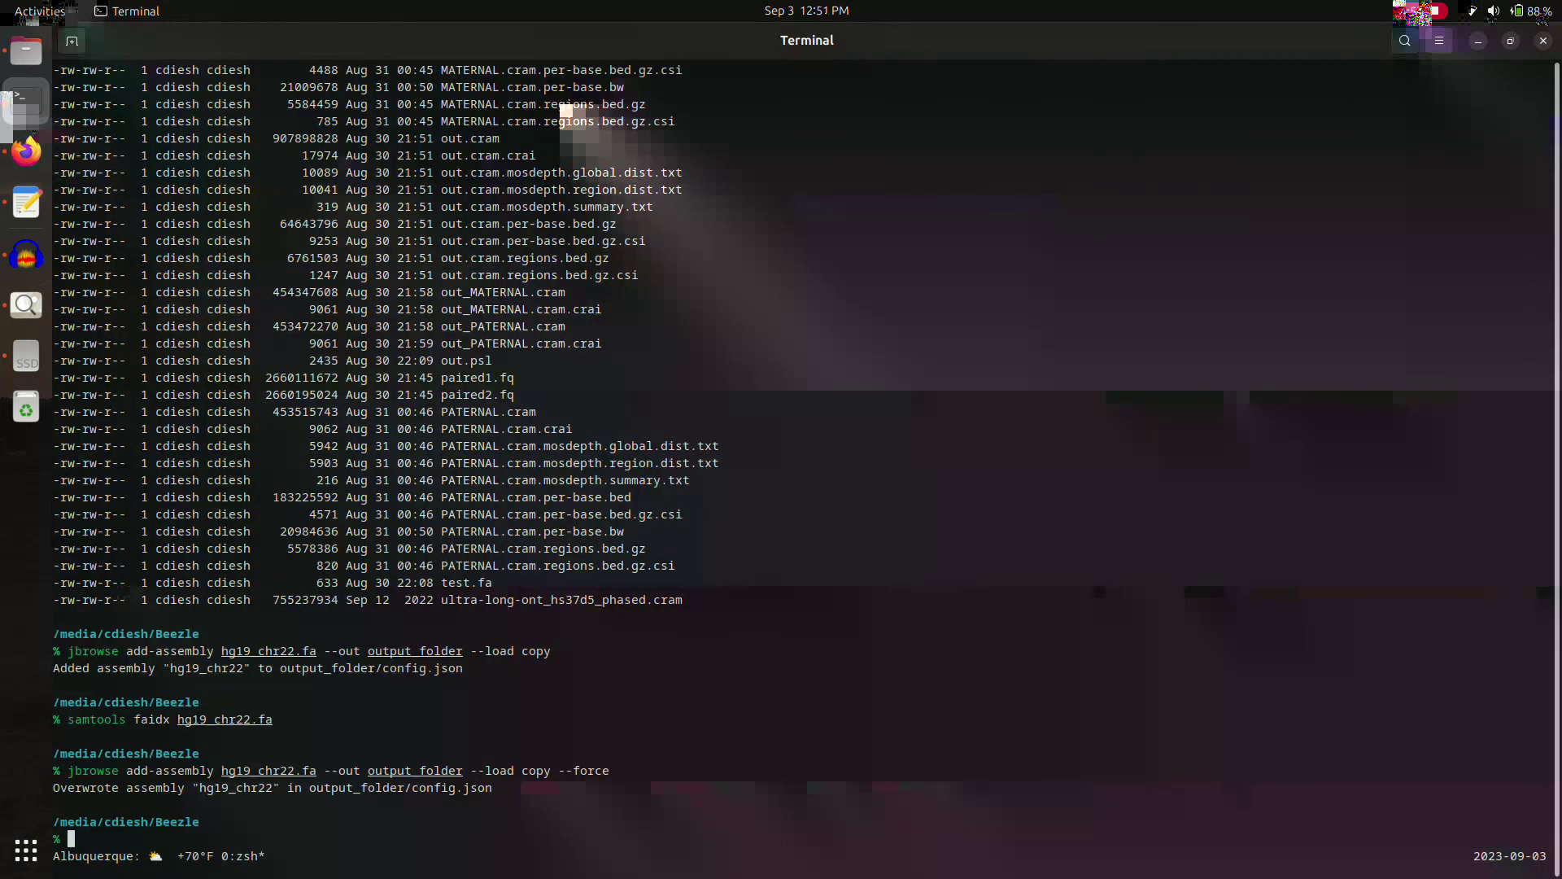
Step: Start jbrowse add-track with the 2x250_hg19.cram file name, using Tab completion
{"action": "type", "text": "jb"}
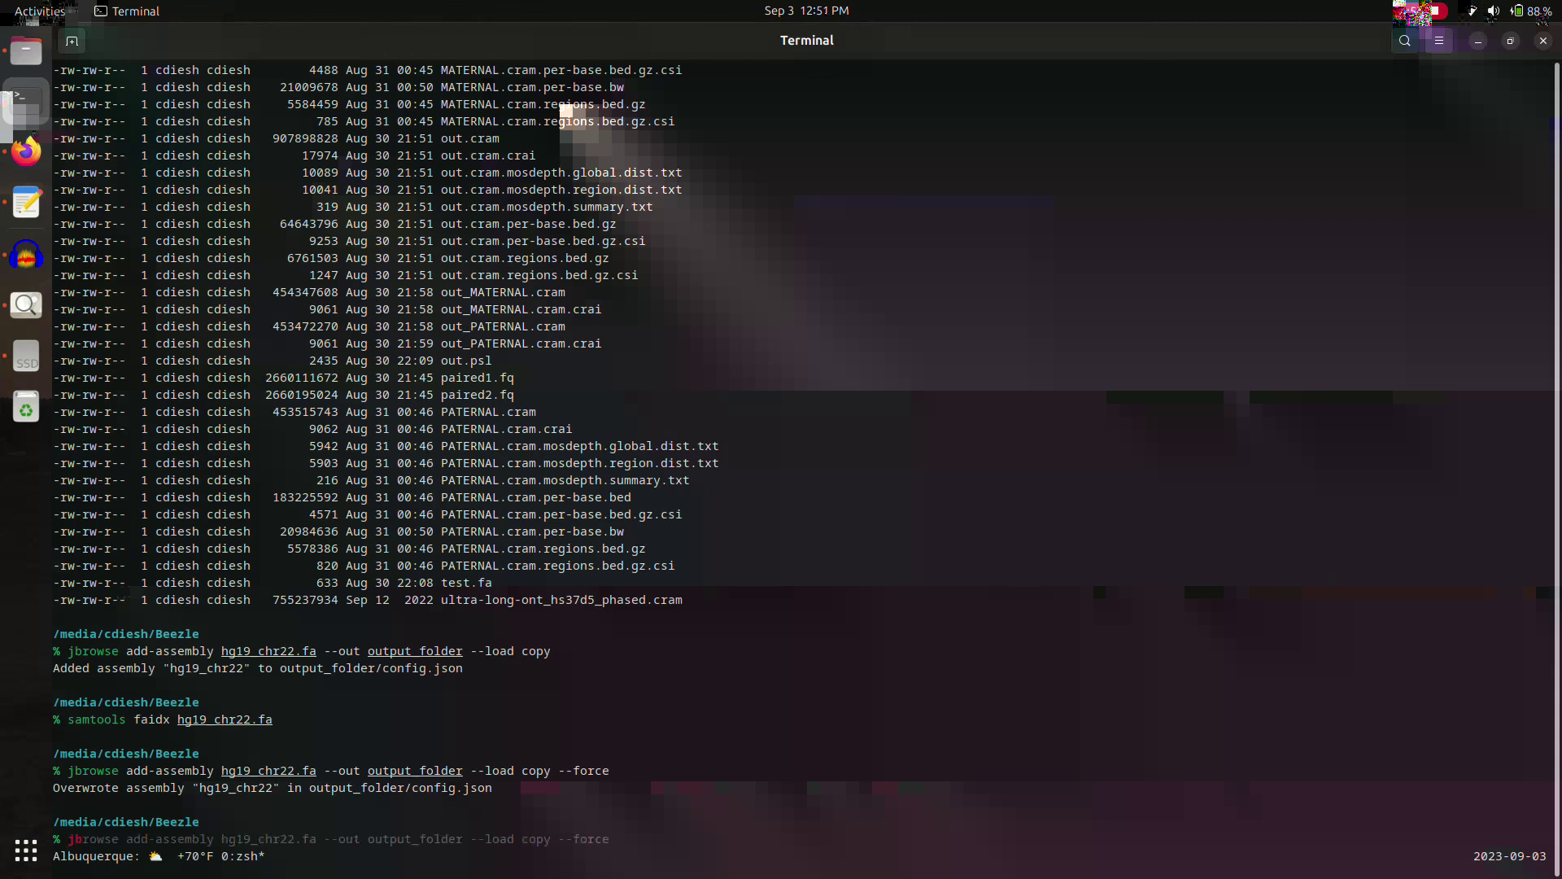
{"action": "type", "text": "rowse add-track"}
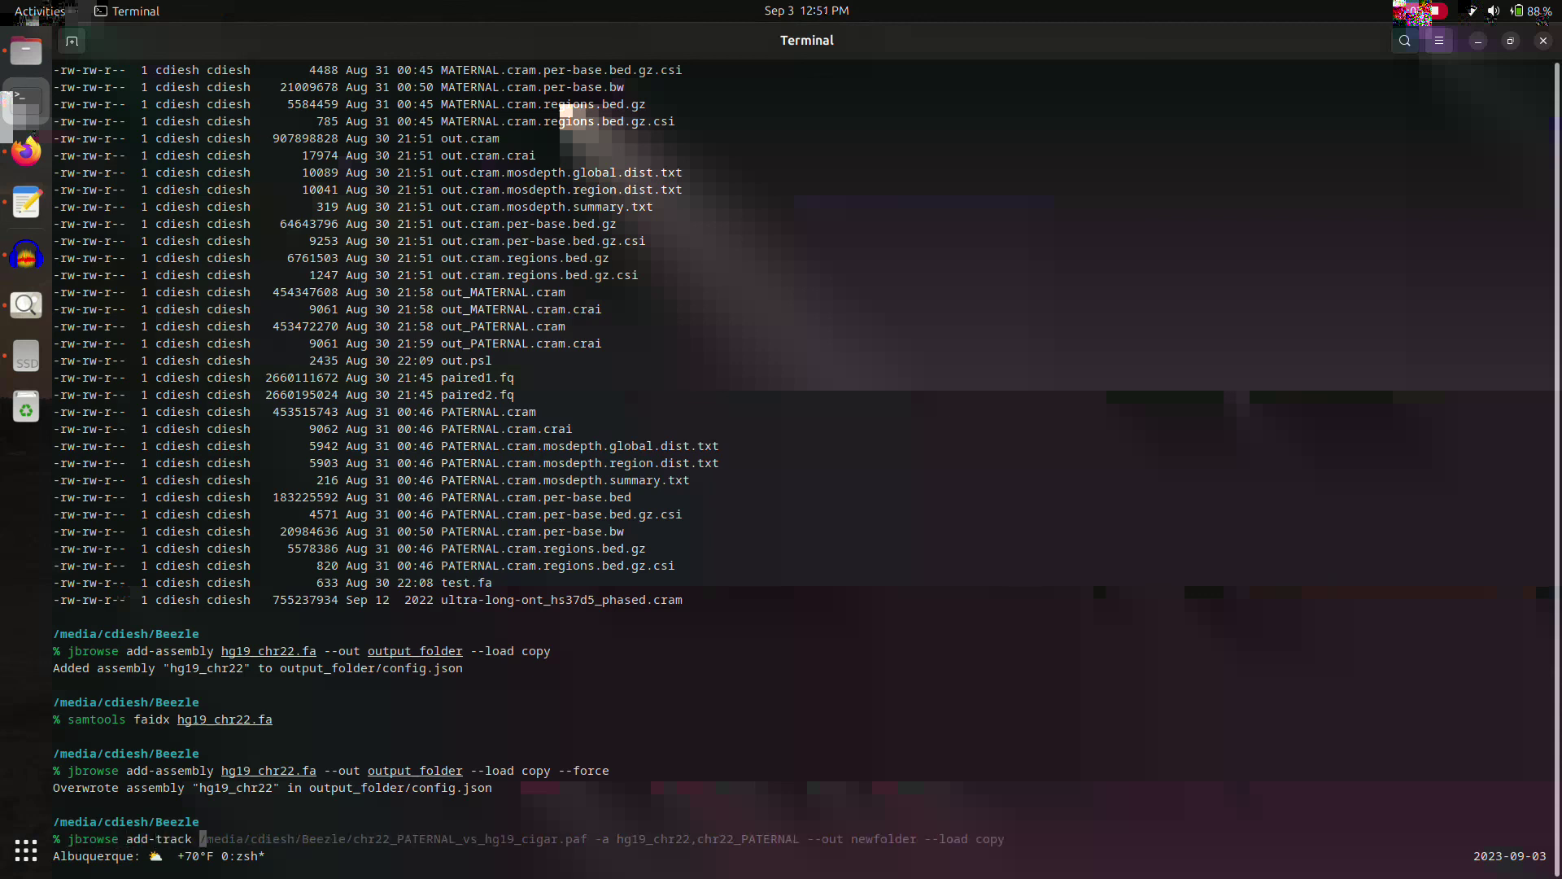
{"action": "scroll", "coordinate": [806, 456], "scroll_direction": "up", "scroll_amount": 16}
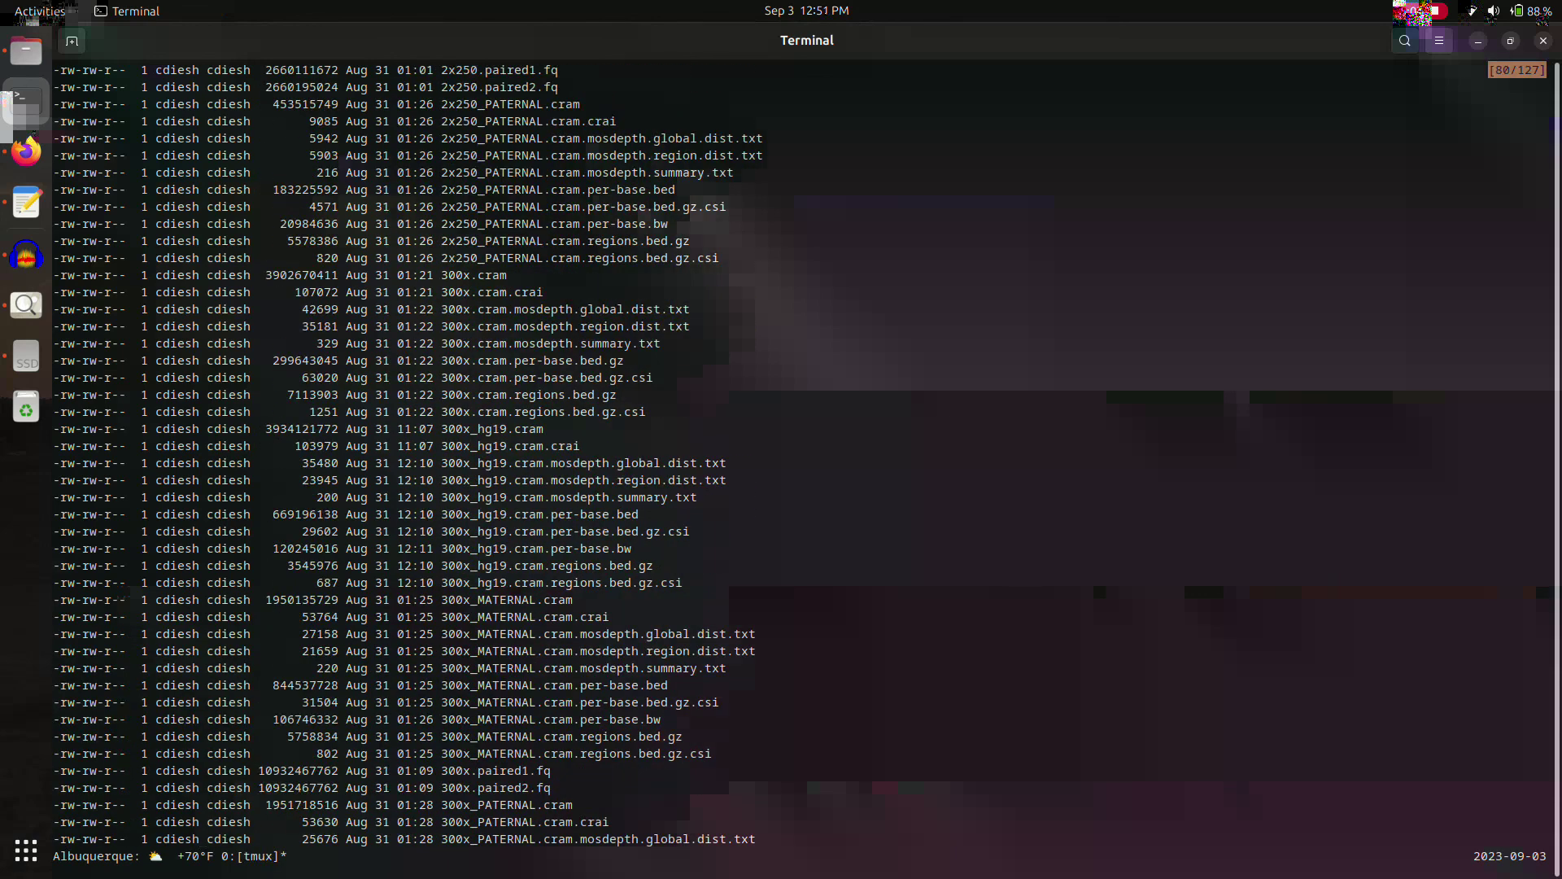
{"action": "scroll", "coordinate": [806, 455], "scroll_direction": "up", "scroll_amount": 6}
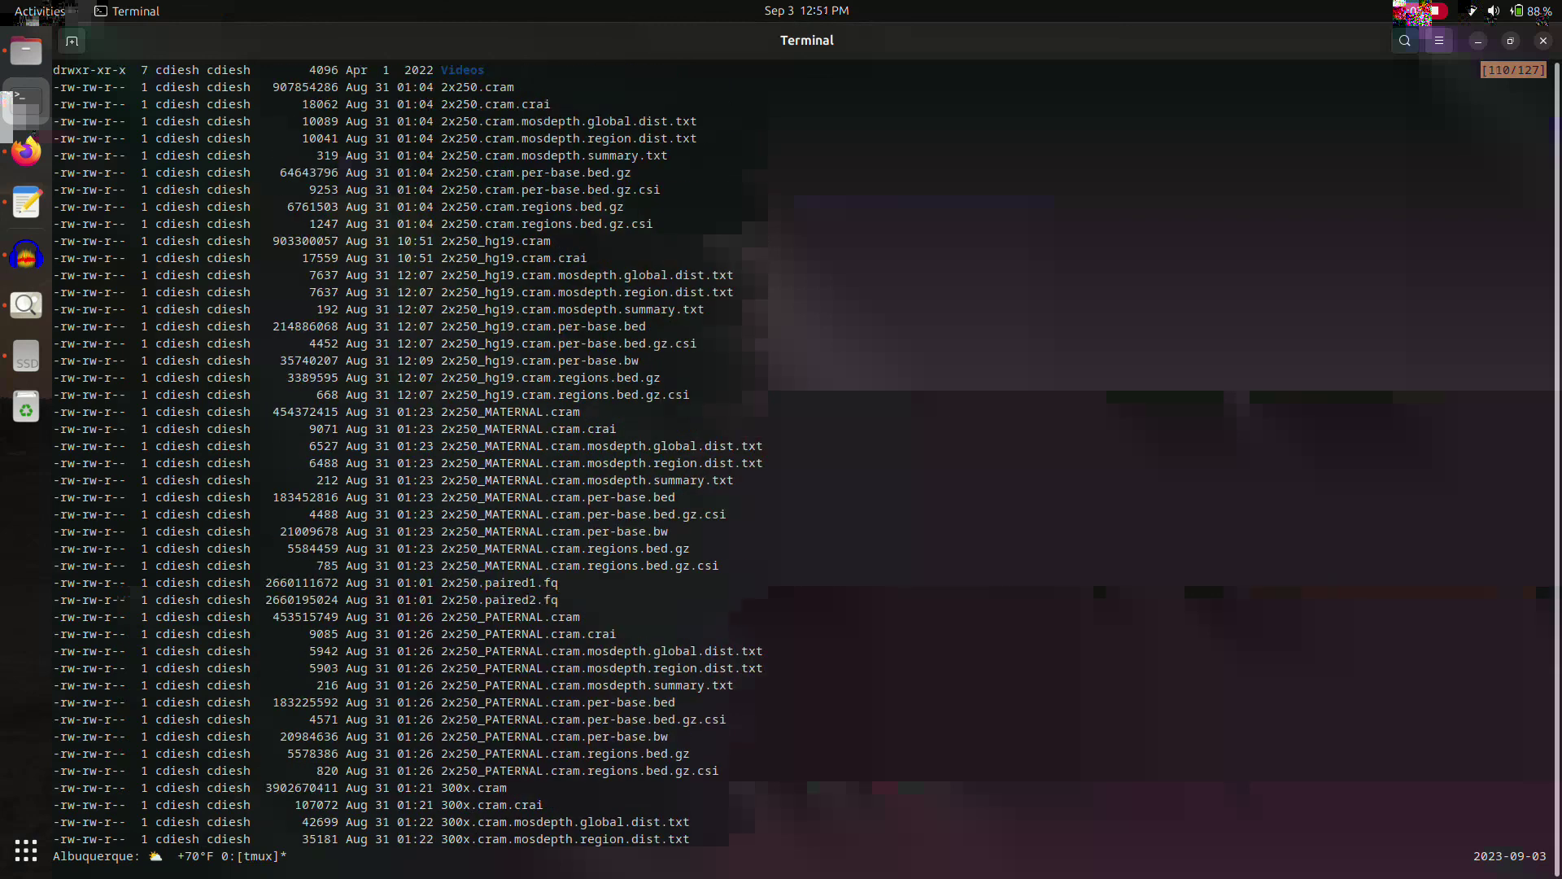
{"action": "left_click_drag", "start_coordinate": [441, 241], "coordinate": [551, 241]}
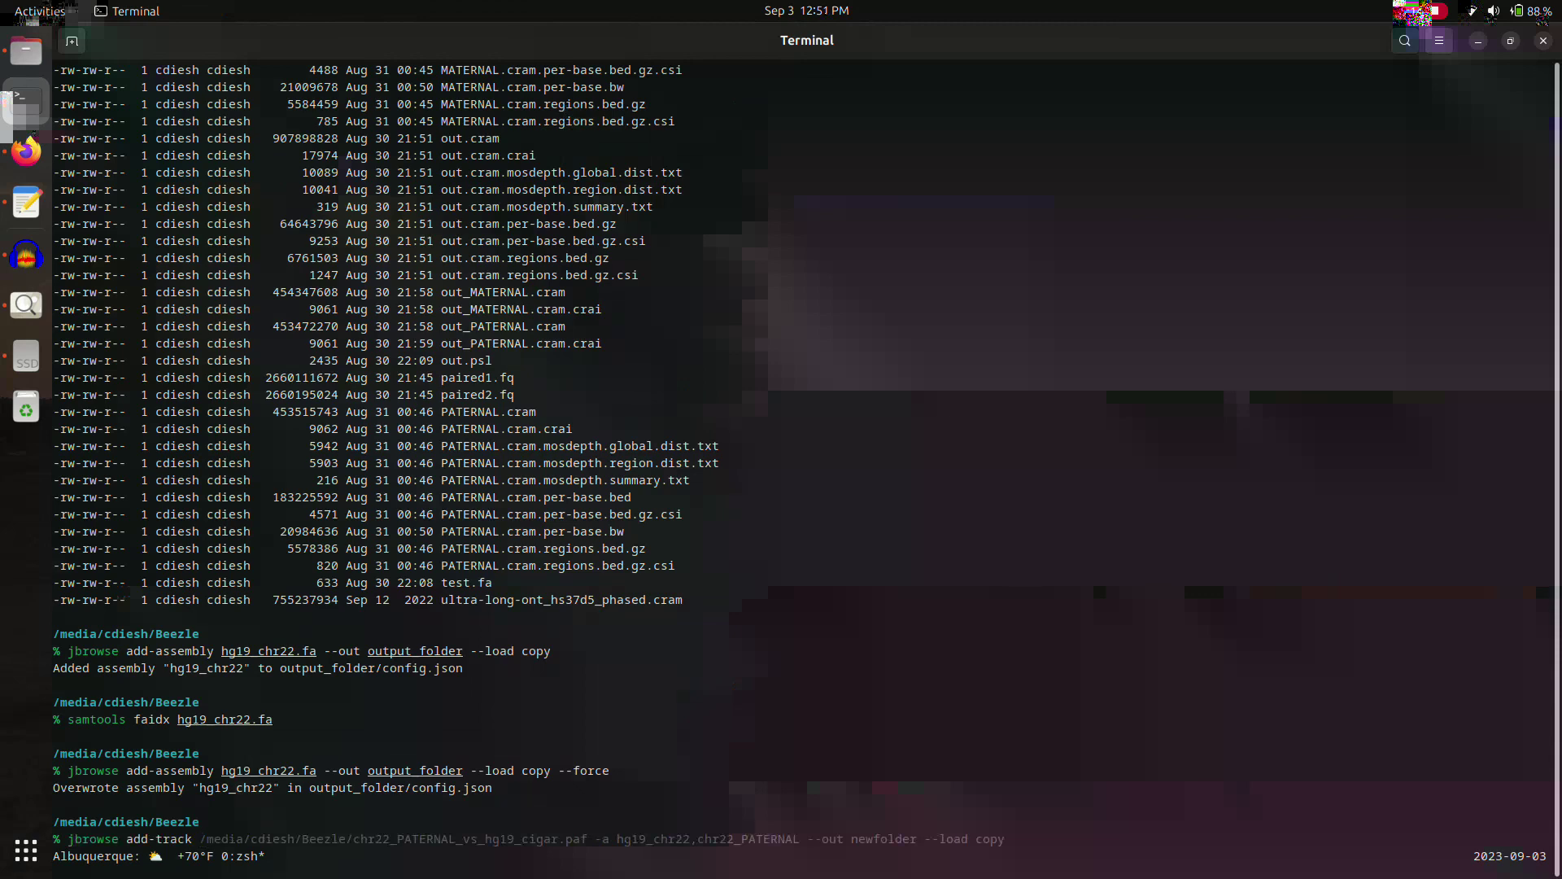
{"action": "type", "text": "2x250"}
{"action": "key", "text": "Tab"}
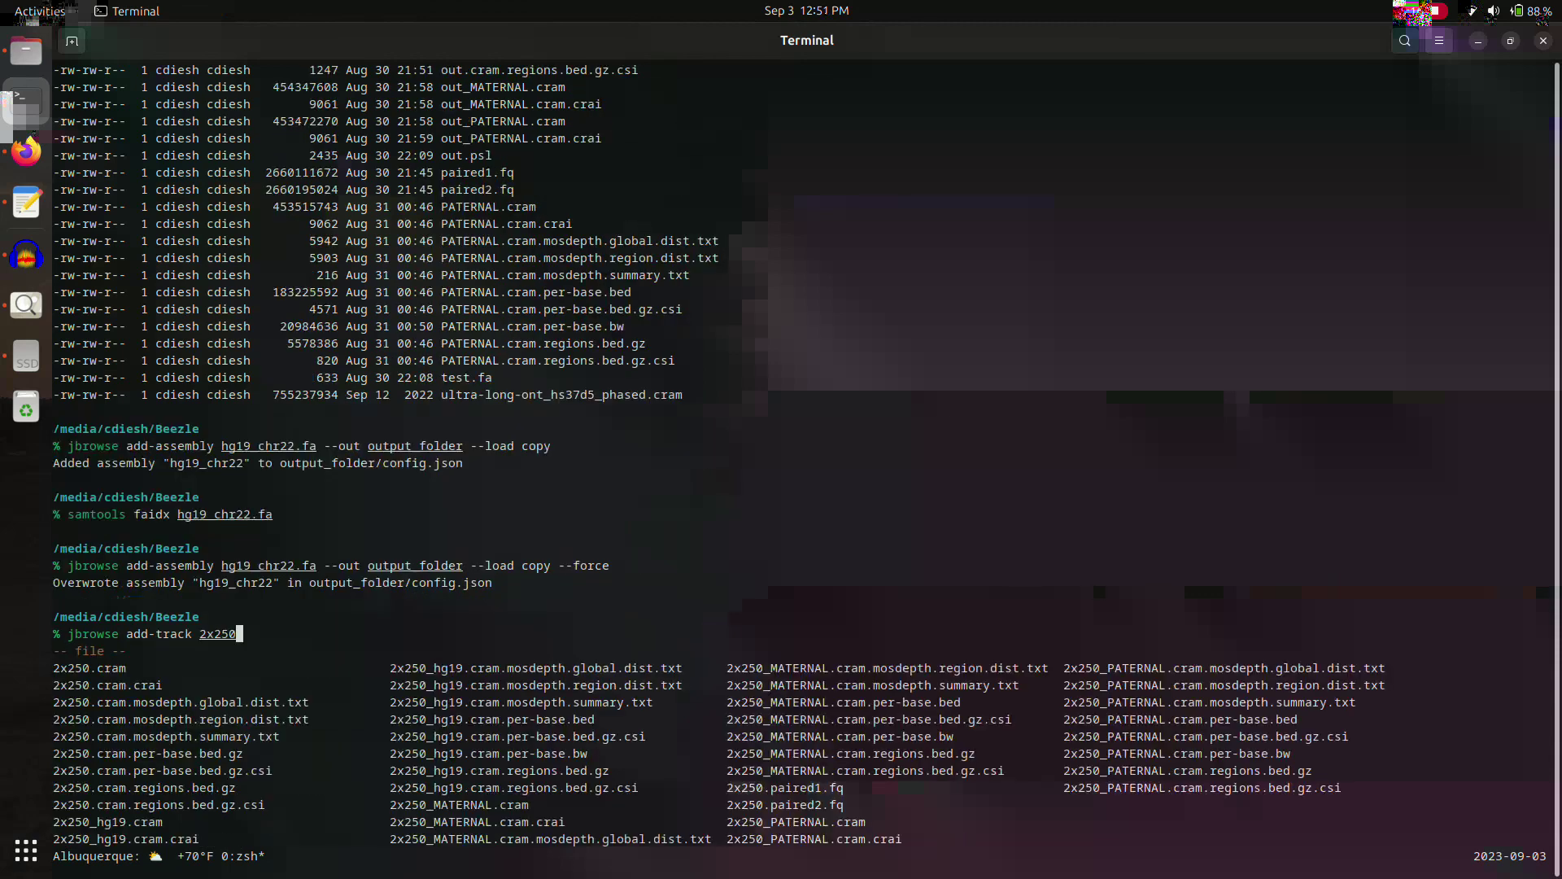
{"action": "type", "text": "_"}
{"action": "key", "text": "Tab"}
{"action": "type", "text": "hg19.cram"}
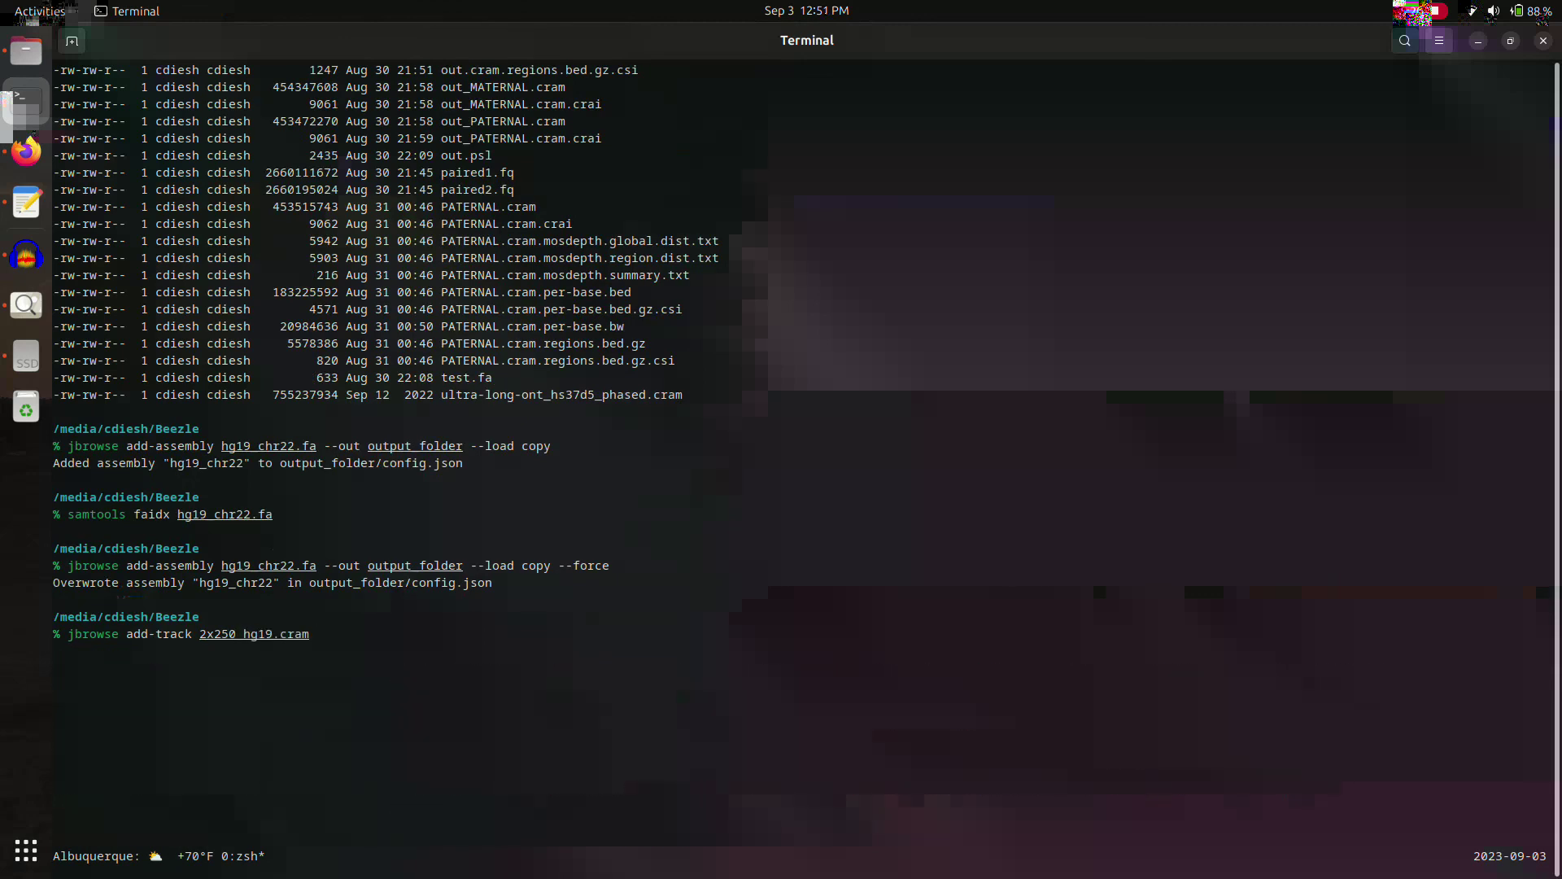
Step: Finish and run the add-track command with --out output_folder --load copy
{"action": "type", "text": "--out"}
{"action": "left_click_drag", "start_coordinate": [199, 634], "coordinate": [308, 633]}
{"action": "type", "text": "out"}
{"action": "key", "text": "Tab"}
{"action": "type", "text": "--load copy"}
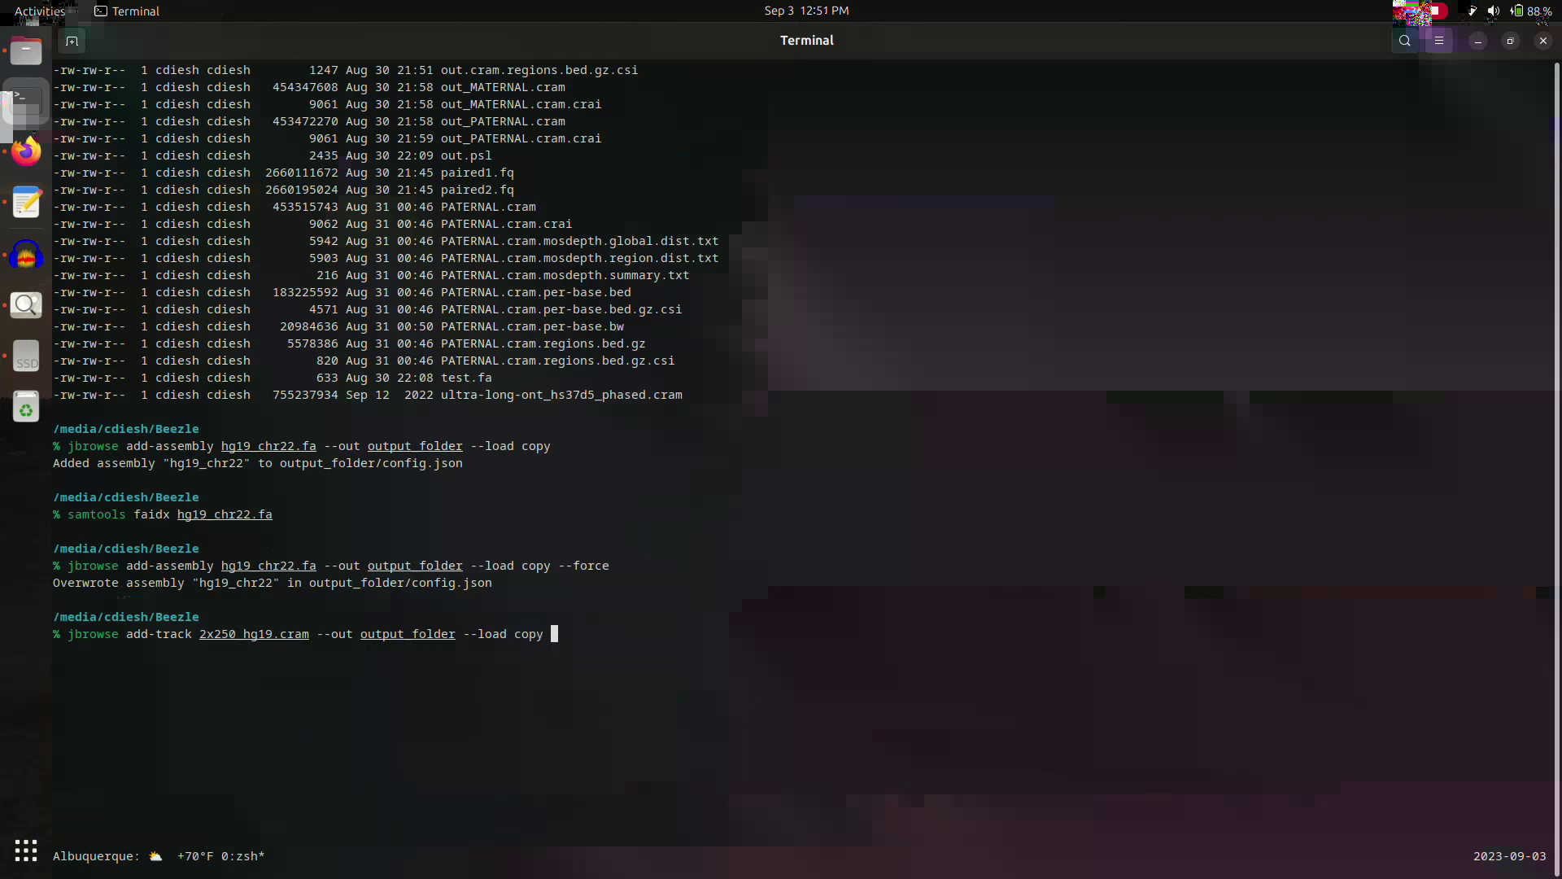
{"action": "key", "text": "Return"}
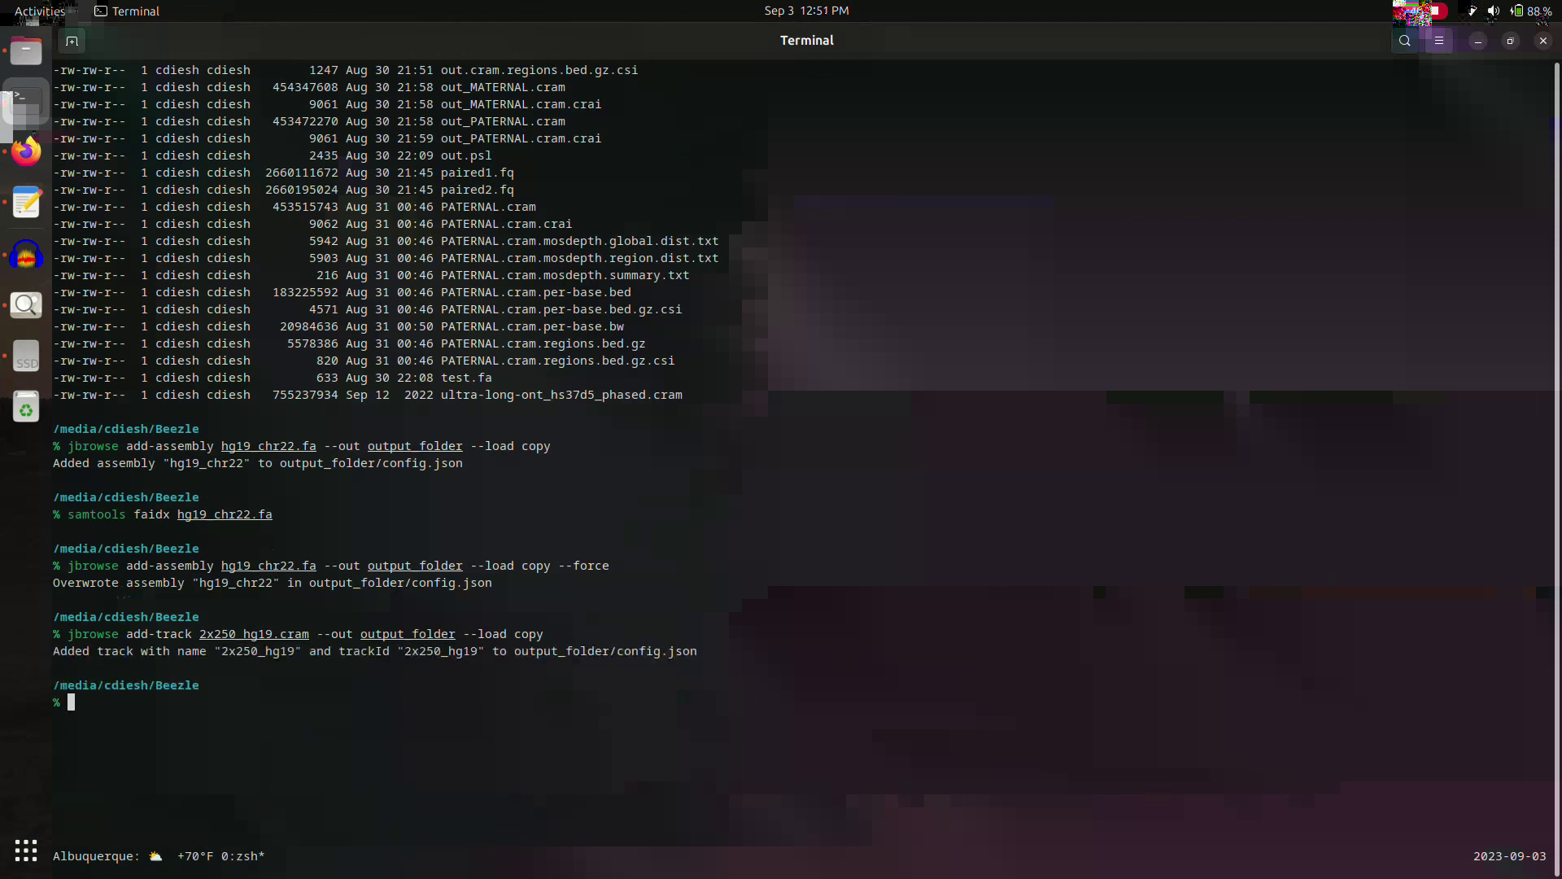
Step: Reload JBrowse, show the 2x250_hg19 track and zoom out to about 563bp
{"action": "left_click", "coordinate": [26, 150]}
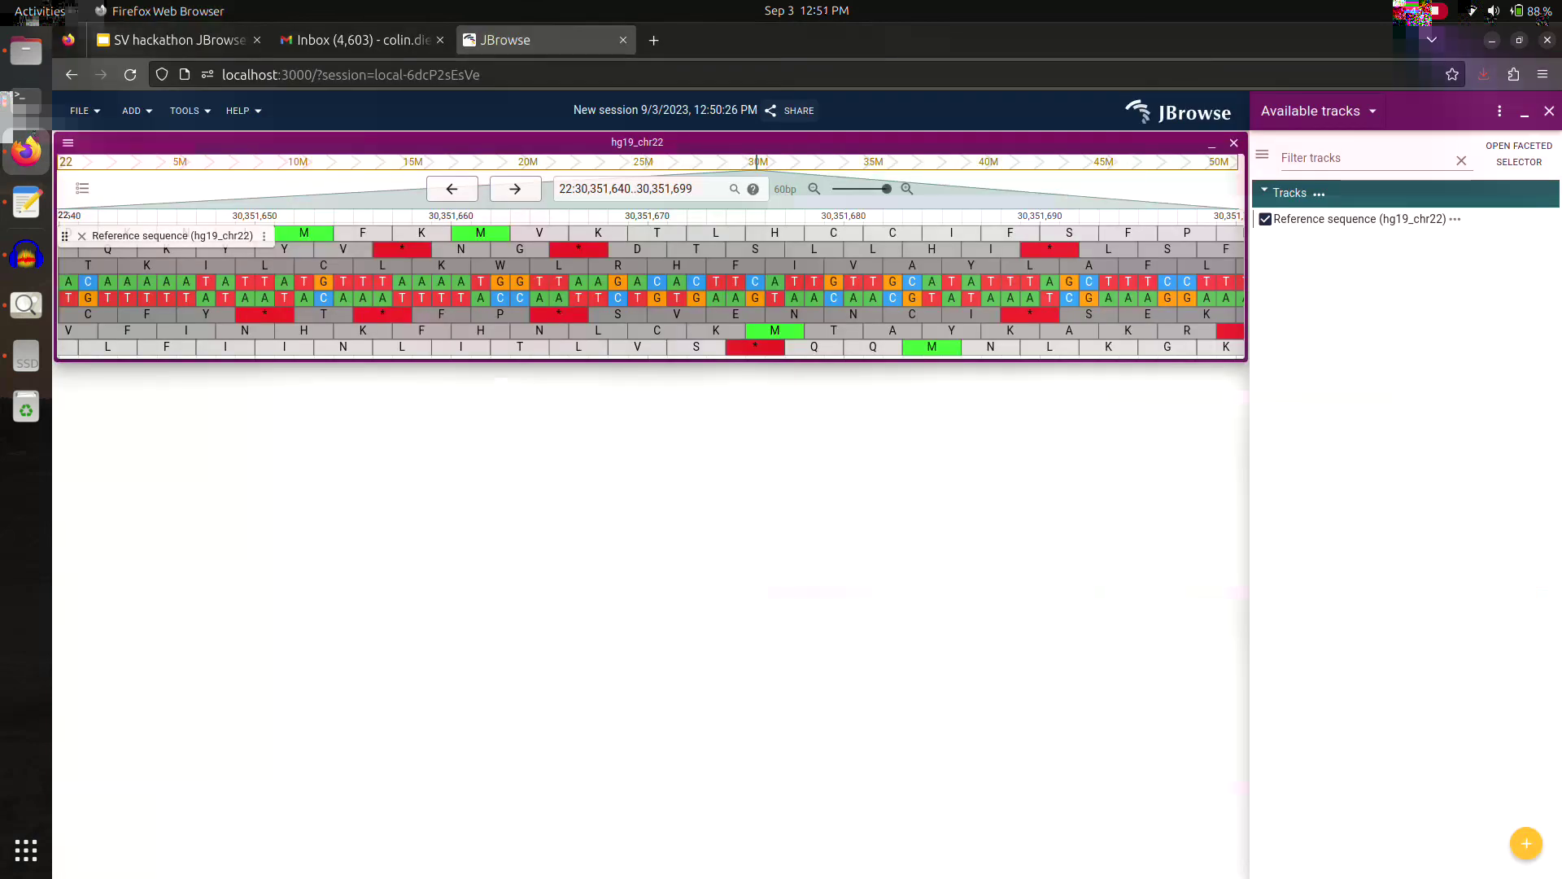
{"action": "key", "text": "F5"}
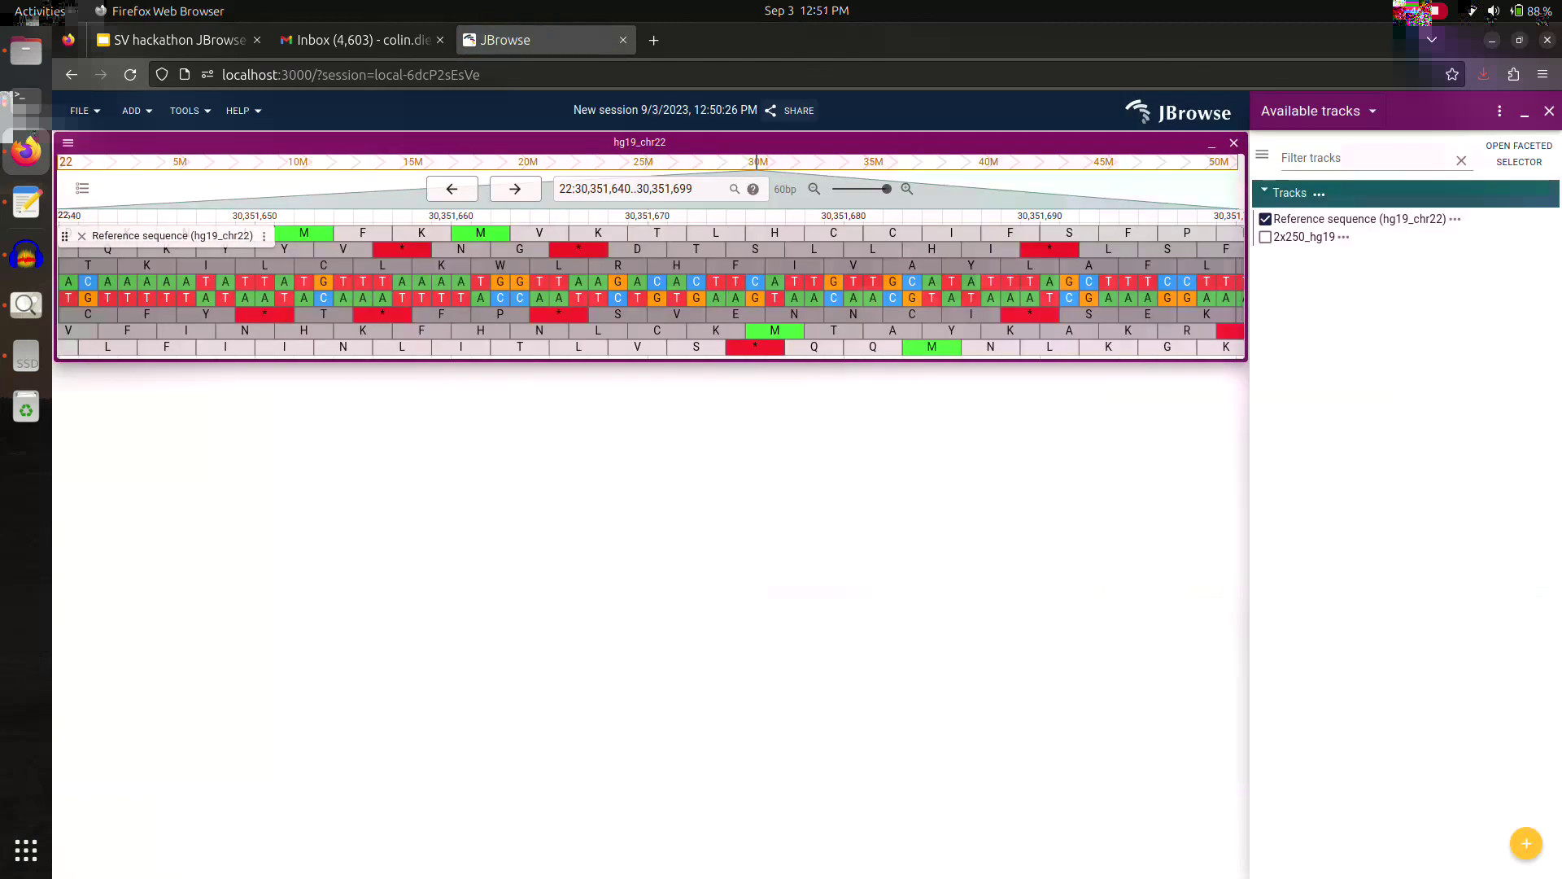
{"action": "left_click", "coordinate": [1266, 237]}
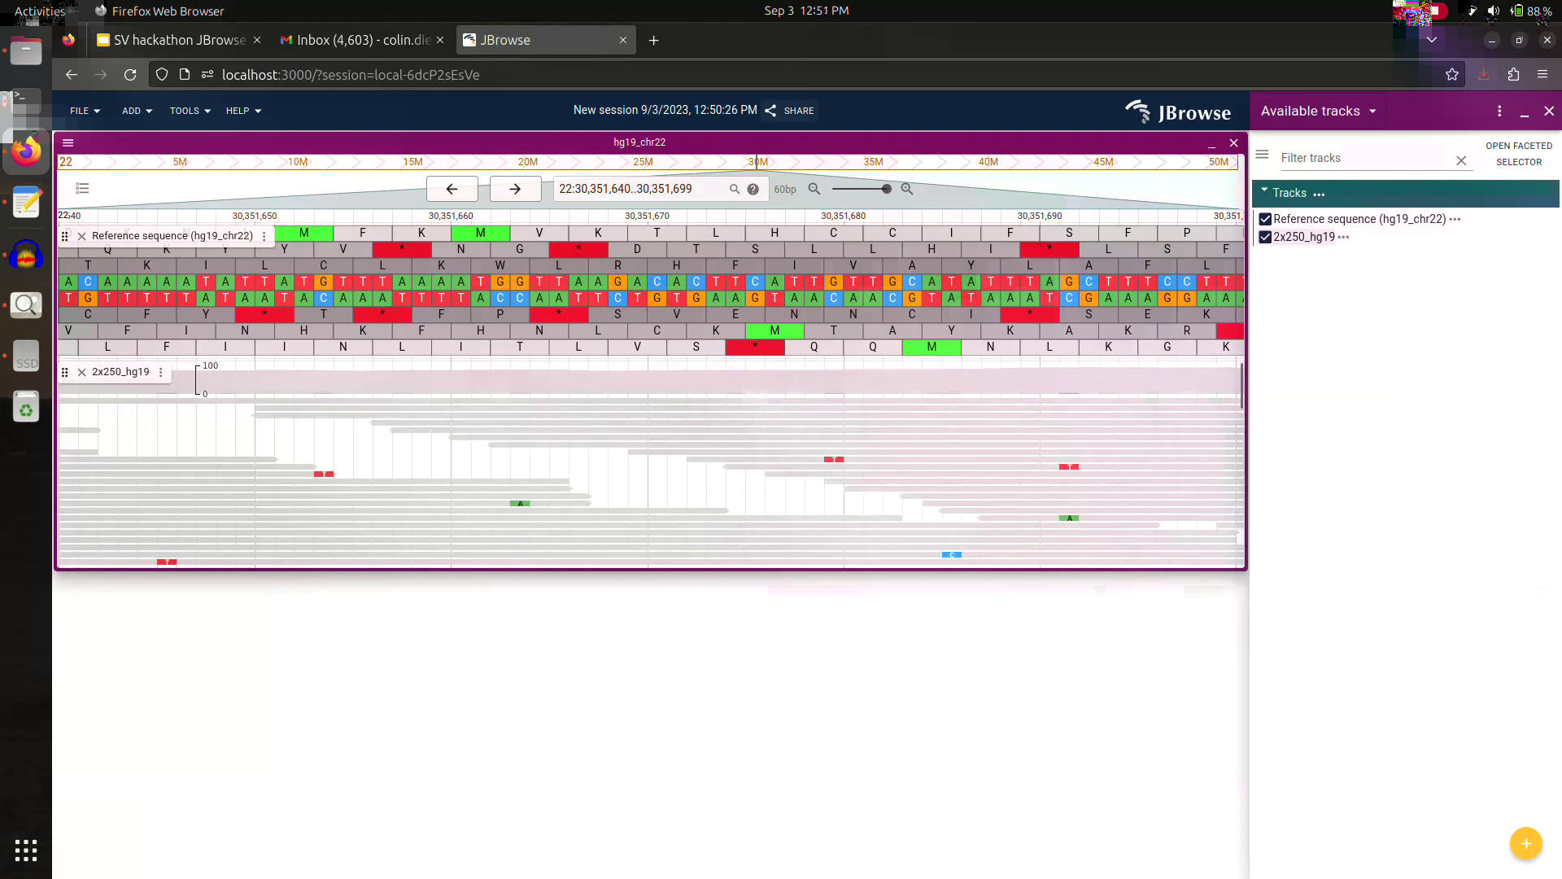
{"action": "scroll", "coordinate": [1175, 455], "scroll_direction": "down", "scroll_amount": 5}
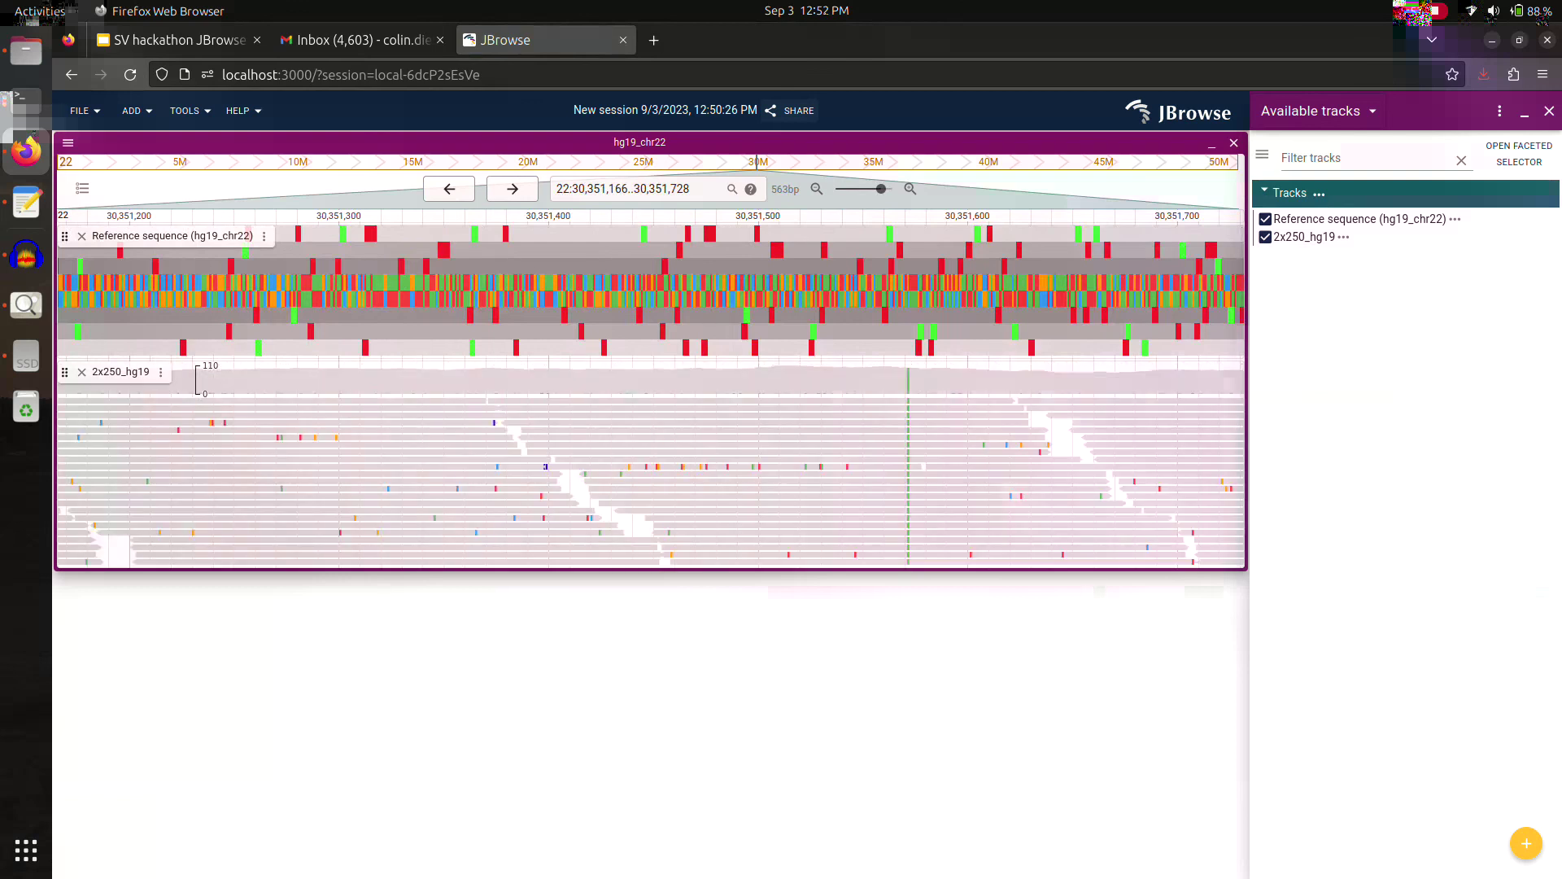
{"action": "left_click", "coordinate": [27, 99]}
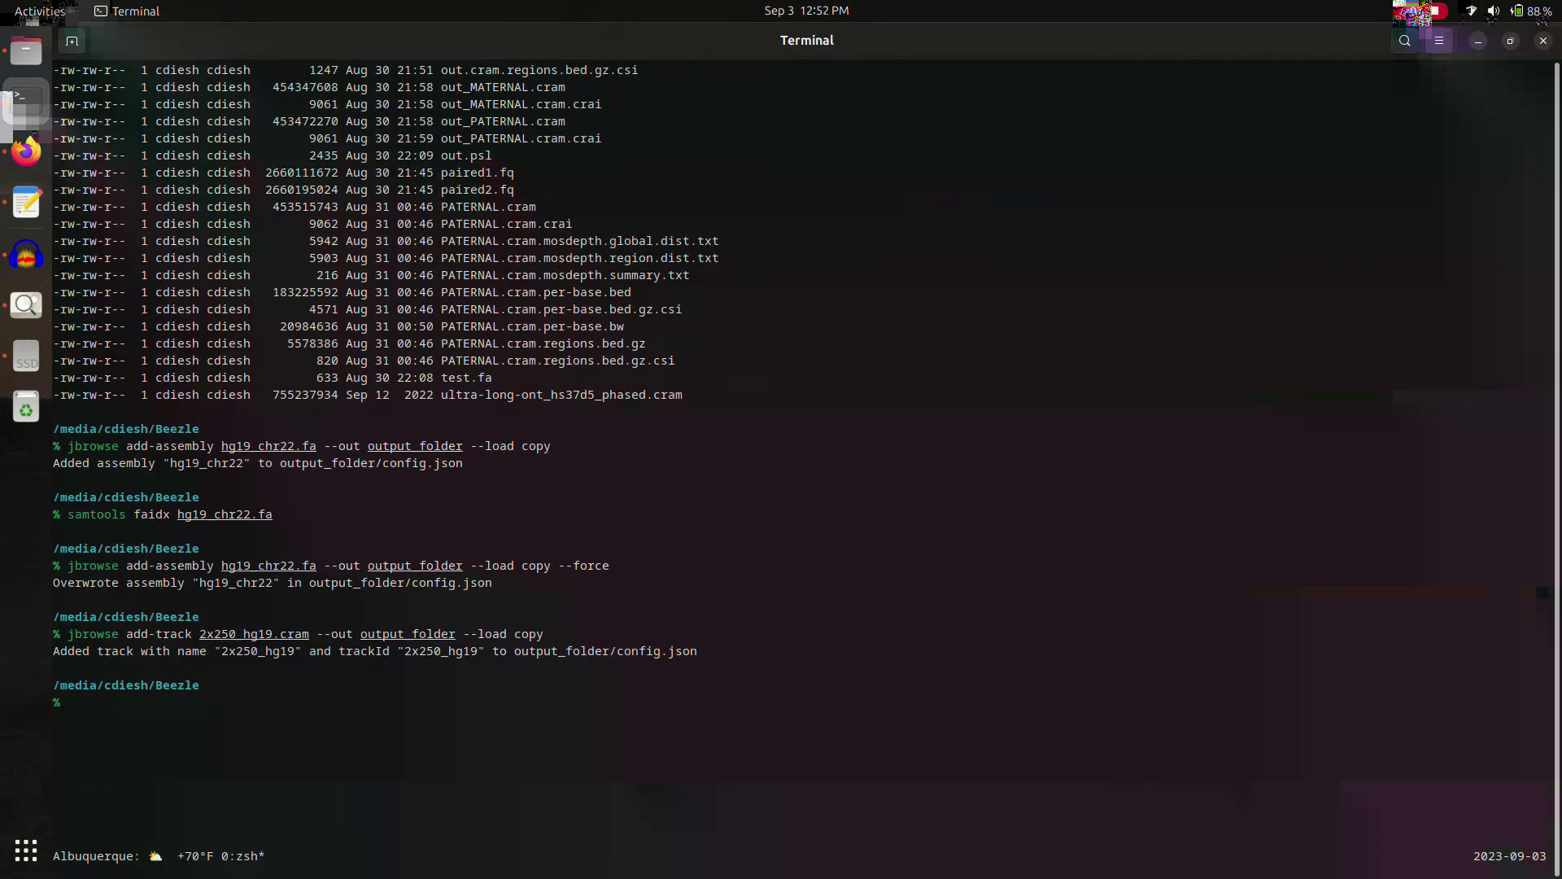
Step: Begin a mosdepth command on 2x250_hg19.cram with -b 100, then abort it
{"action": "type", "text": "mosdepth"}
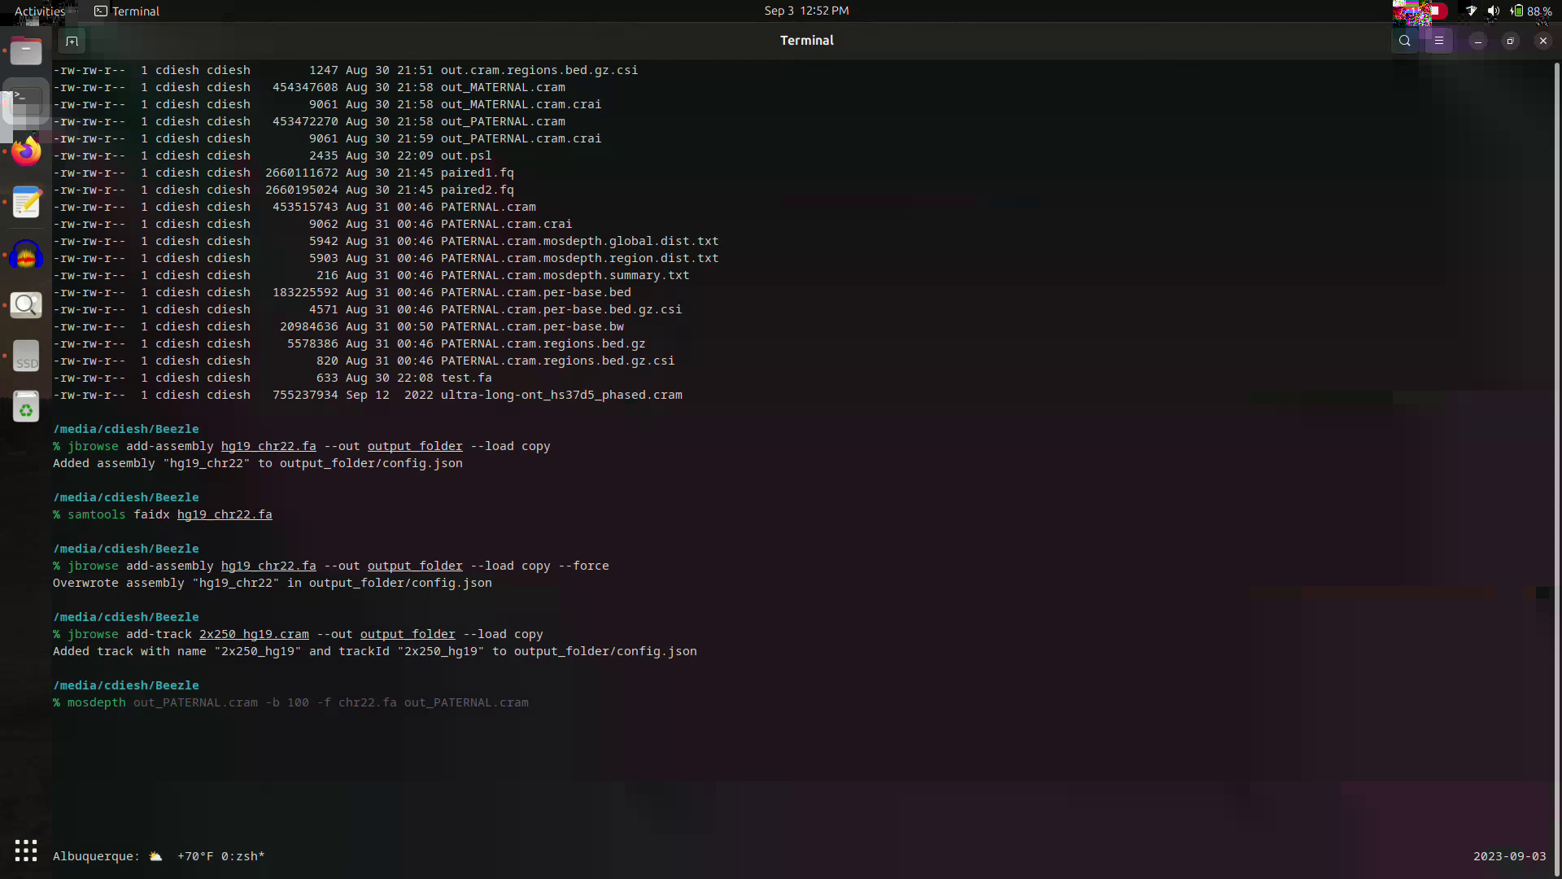
{"action": "type", "text": "2x"}
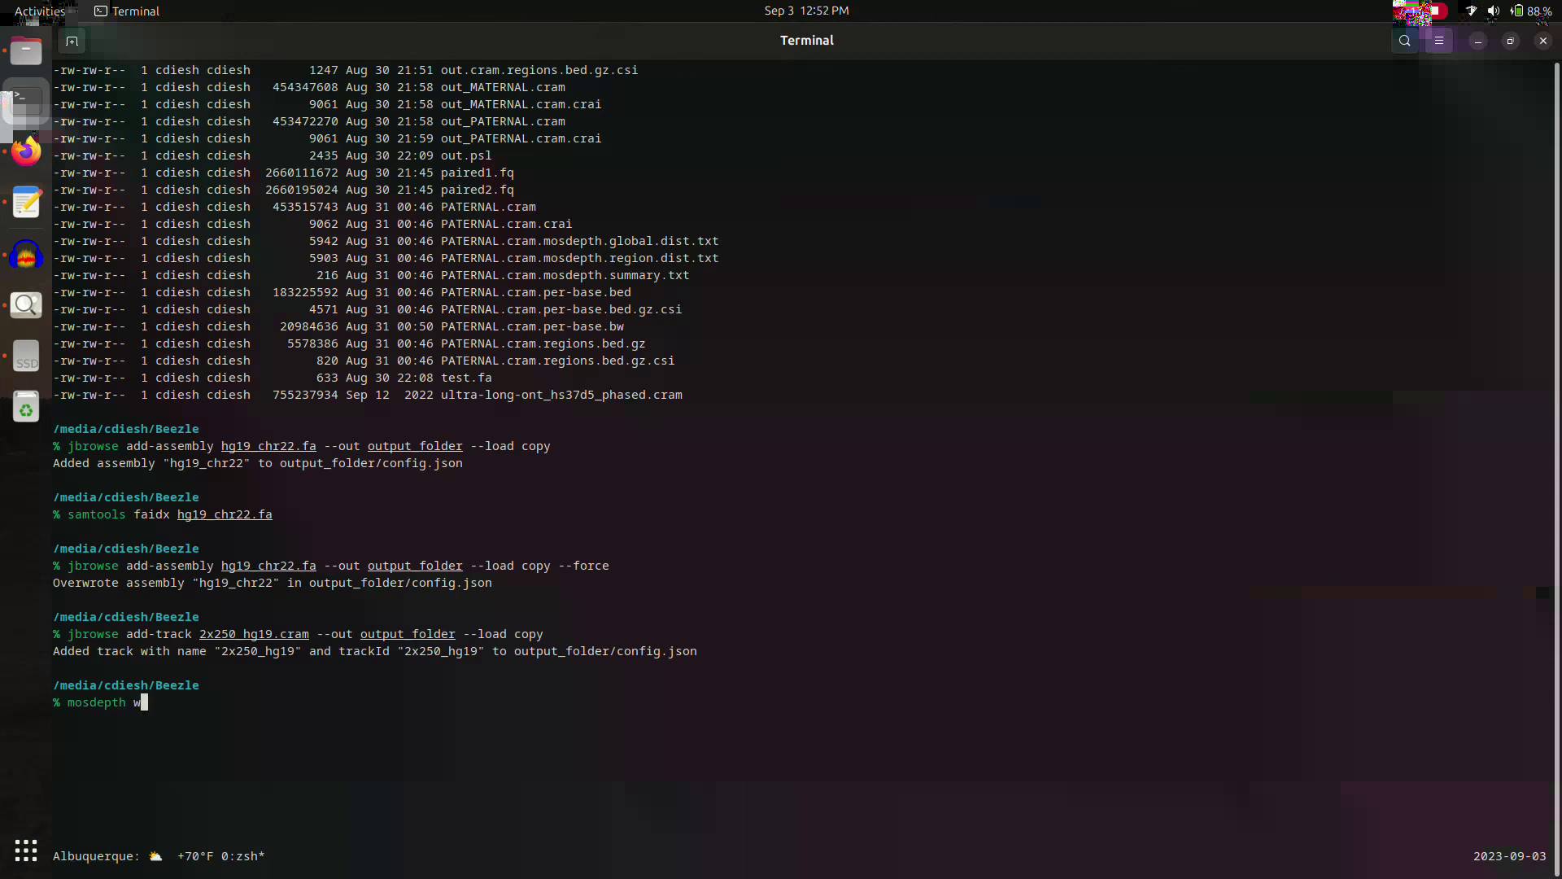
{"action": "type", "text": "250_"}
{"action": "key", "text": "Tab"}
{"action": "type", "text": "hg"}
{"action": "key", "text": "Tab"}
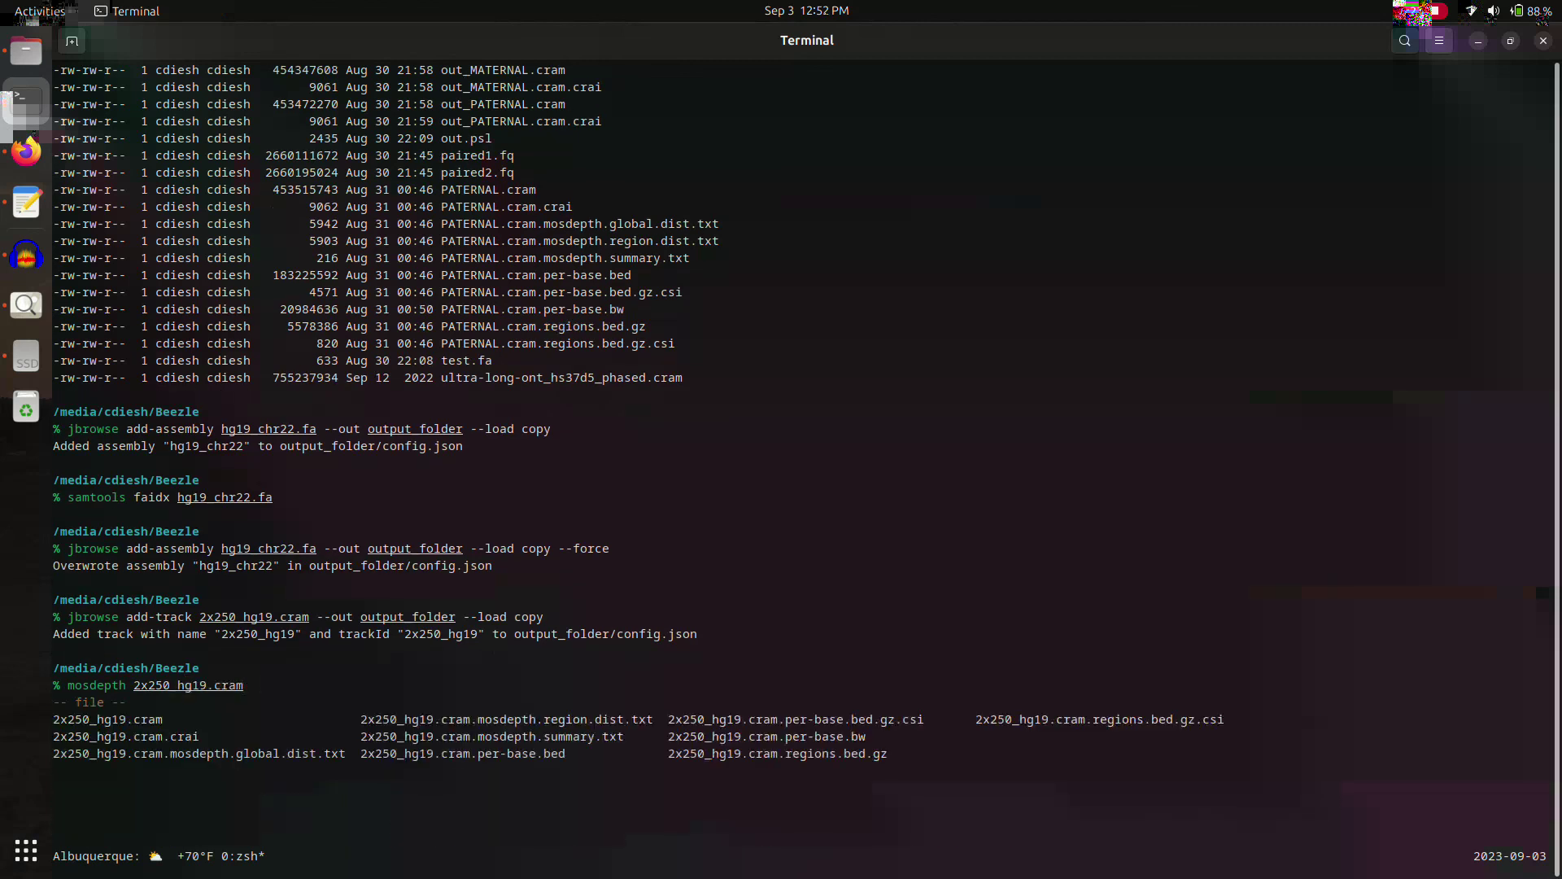
{"action": "type", "text": "-b 100"}
{"action": "key", "text": "ctrl+c"}
Step: Run mosdepth on 2x250_hg19.cram with -b 100, -f hg19_chr22.fa and prefix 2x250_hg19.cram
{"action": "type", "text": "mosde"}
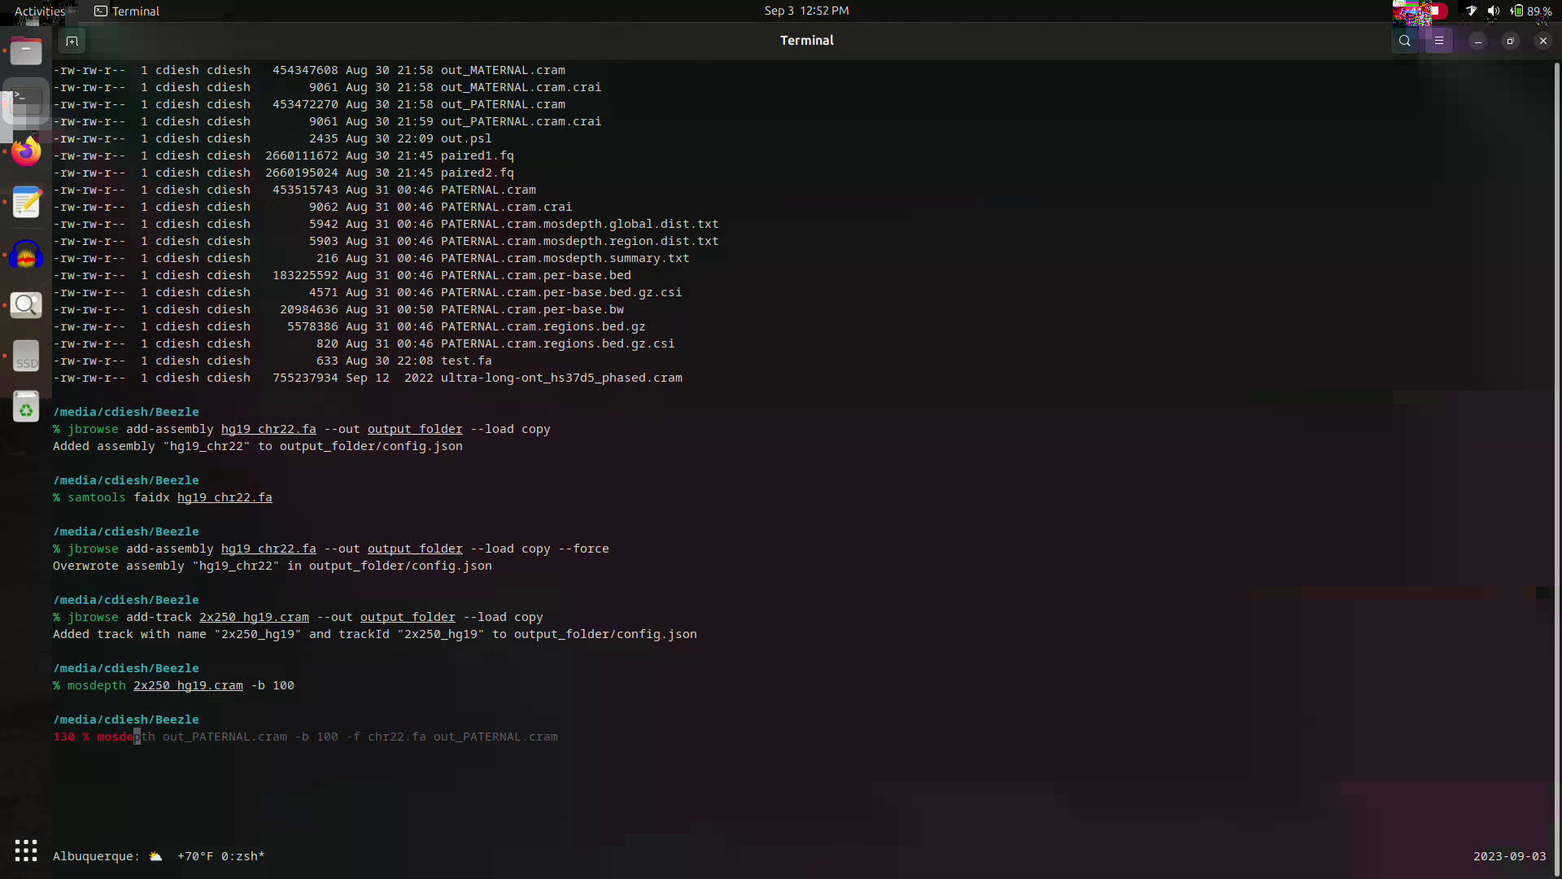
{"action": "type", "text": "pth 2x250_"}
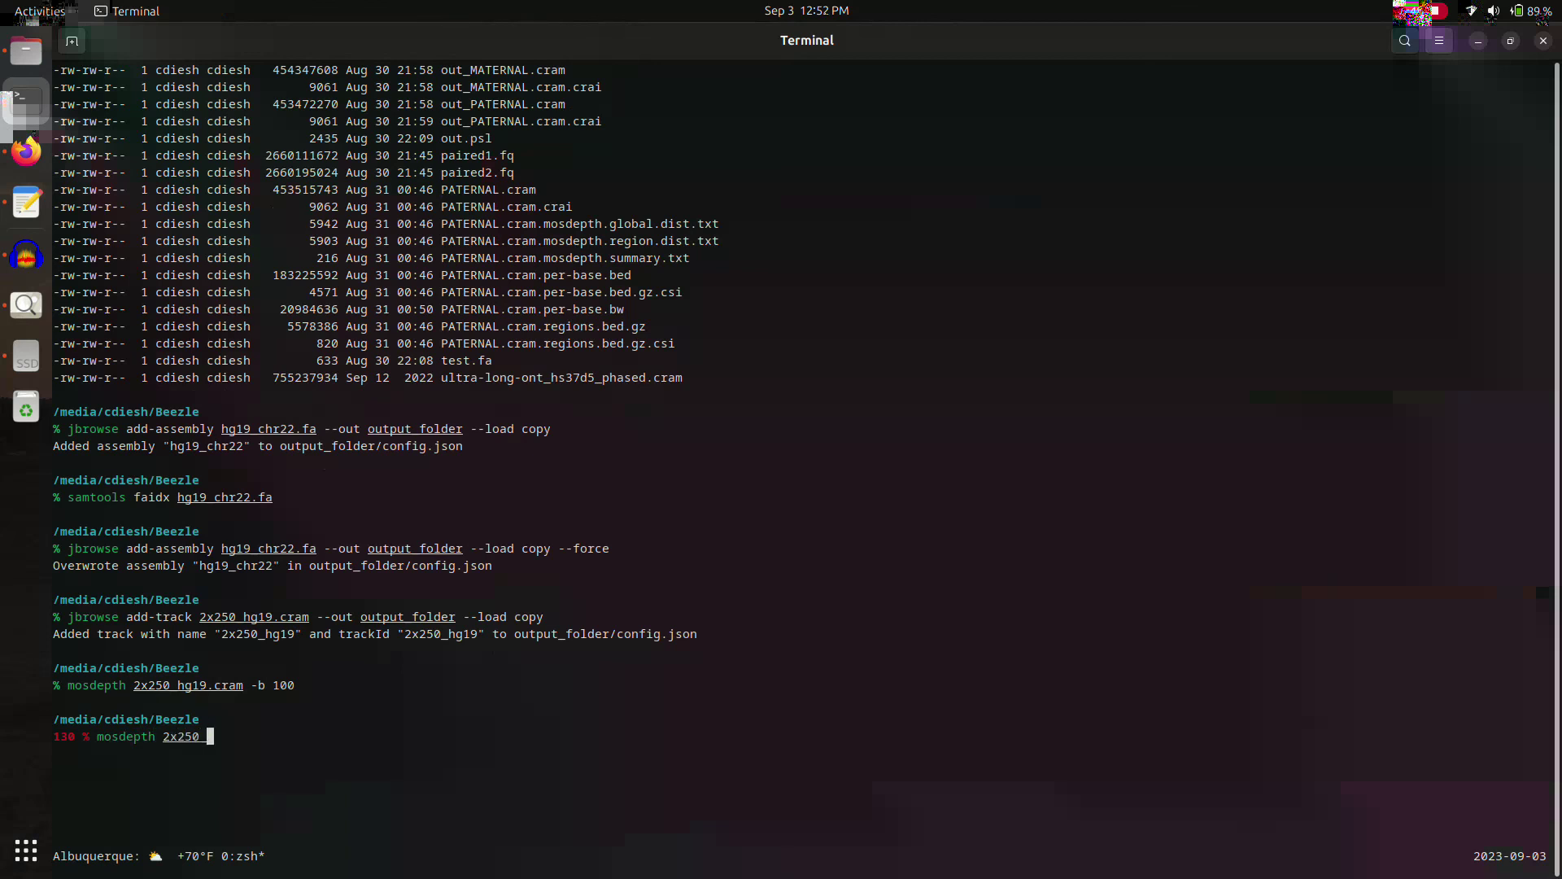
{"action": "key", "text": "Tab"}
{"action": "type", "text": "-b 100 -f hg"}
{"action": "key", "text": "Tab"}
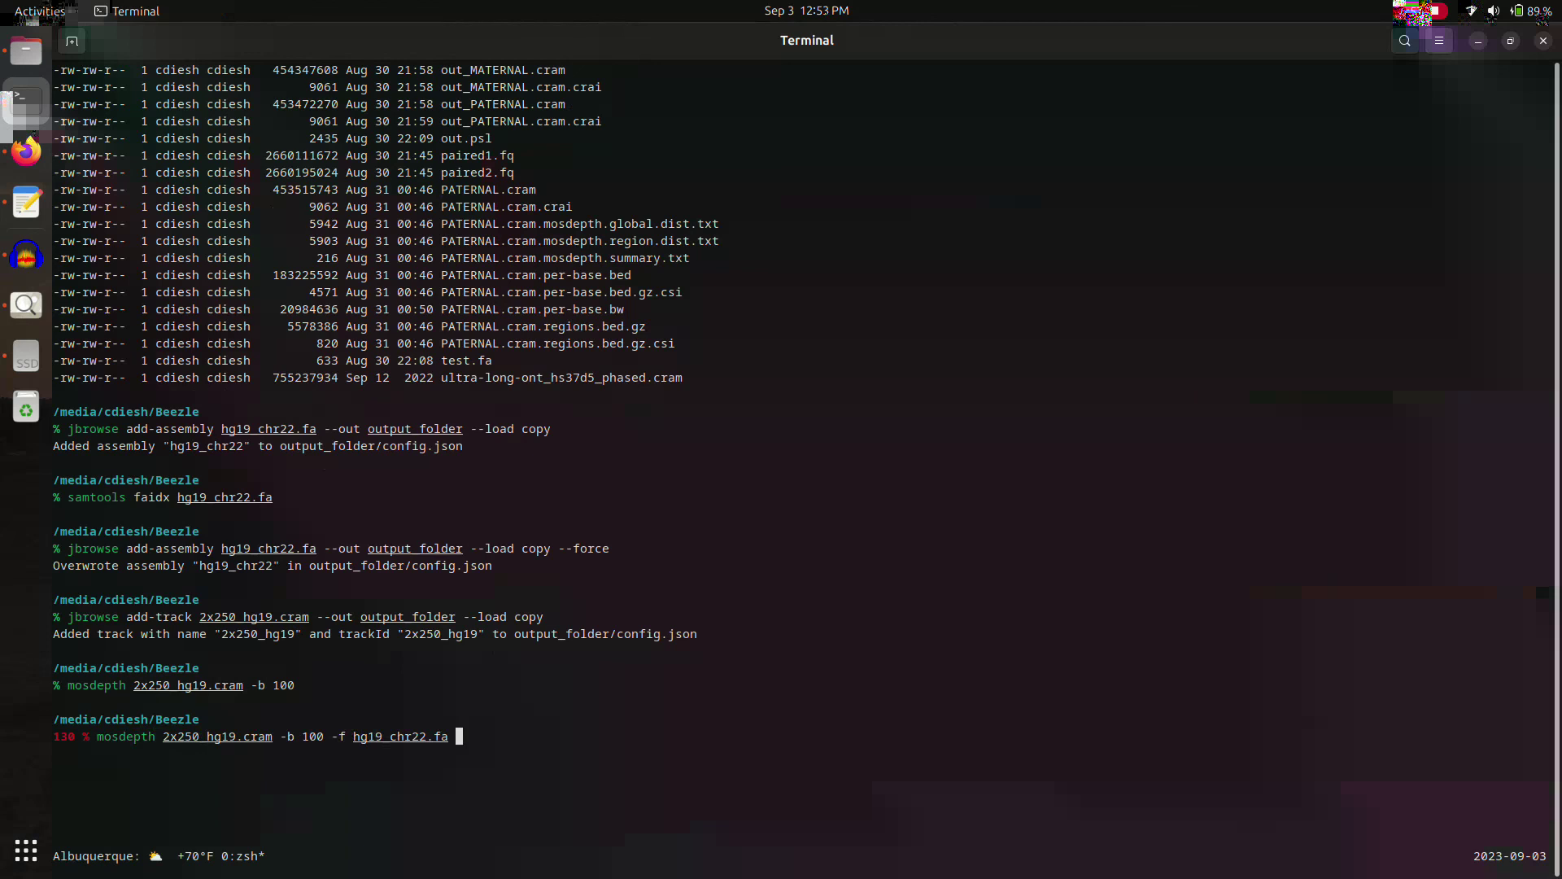
{"action": "type", "text": "2x250_h"}
{"action": "key", "text": "Tab"}
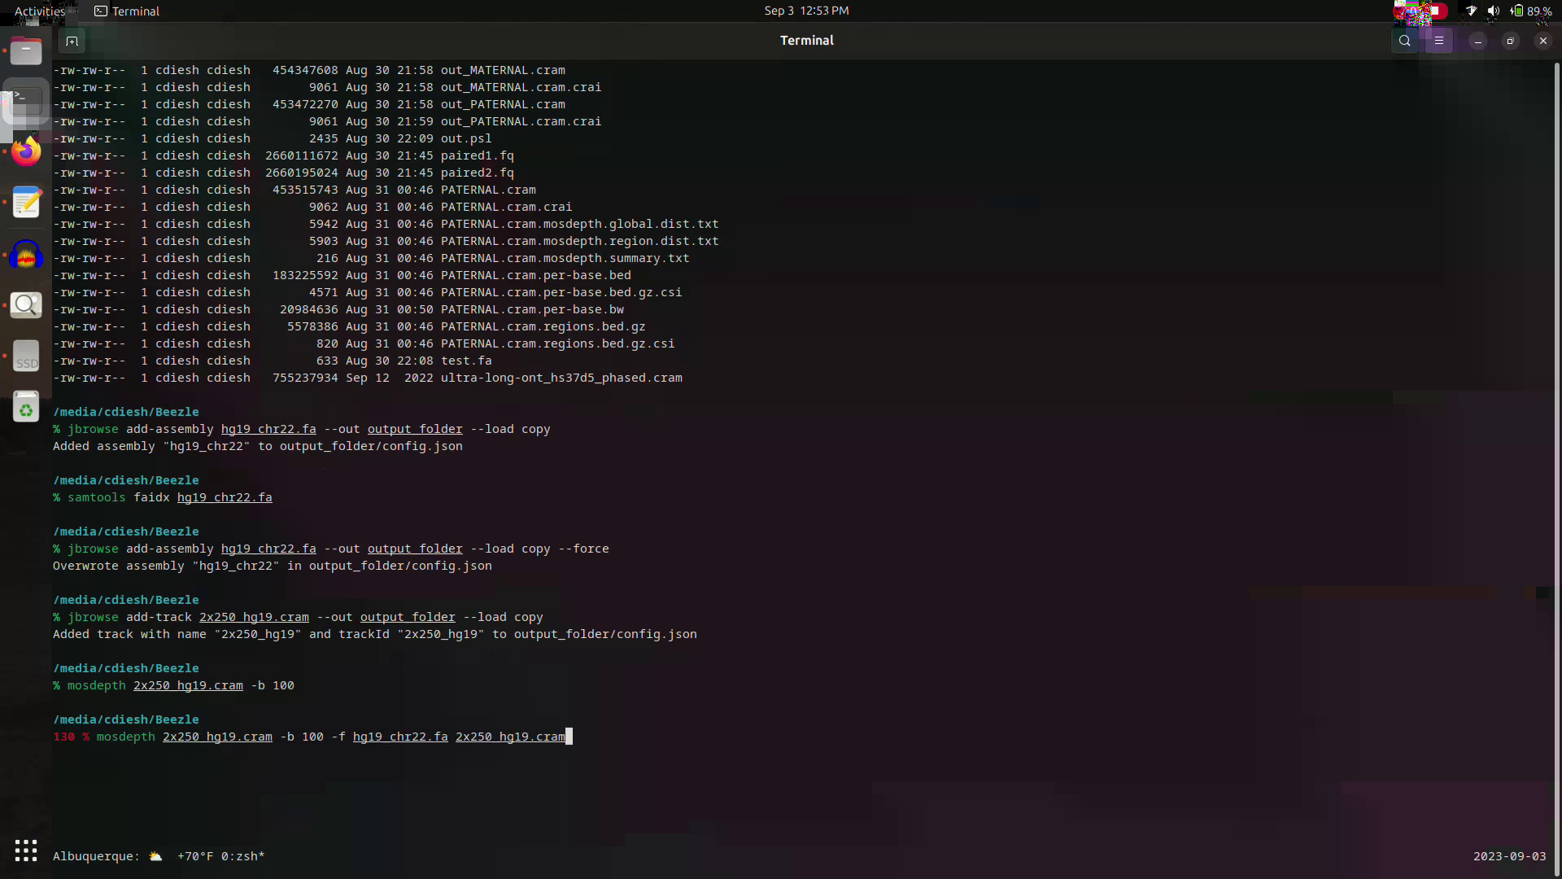
{"action": "key", "text": "Return"}
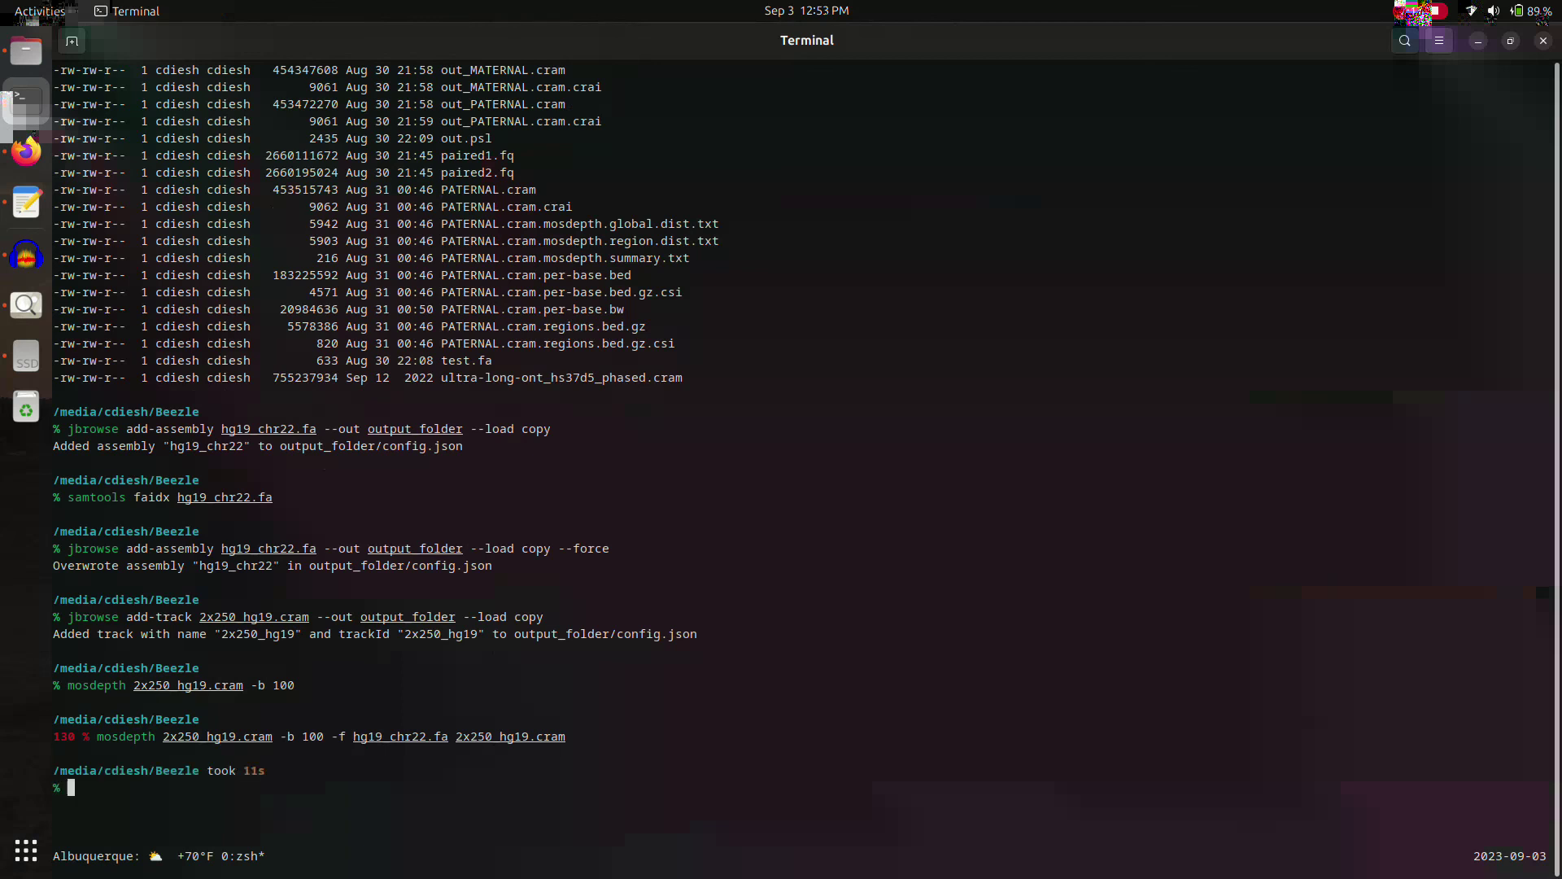
Step: List all 2x250_hg19.cram* output files and select the regions.bed.gz file name
{"action": "type", "text": "ll 2x250_"}
{"action": "key", "text": "Tab"}
{"action": "key", "text": "Return"}
{"action": "key", "text": "Up"}
{"action": "type", "text": "*"}
{"action": "key", "text": "Return"}
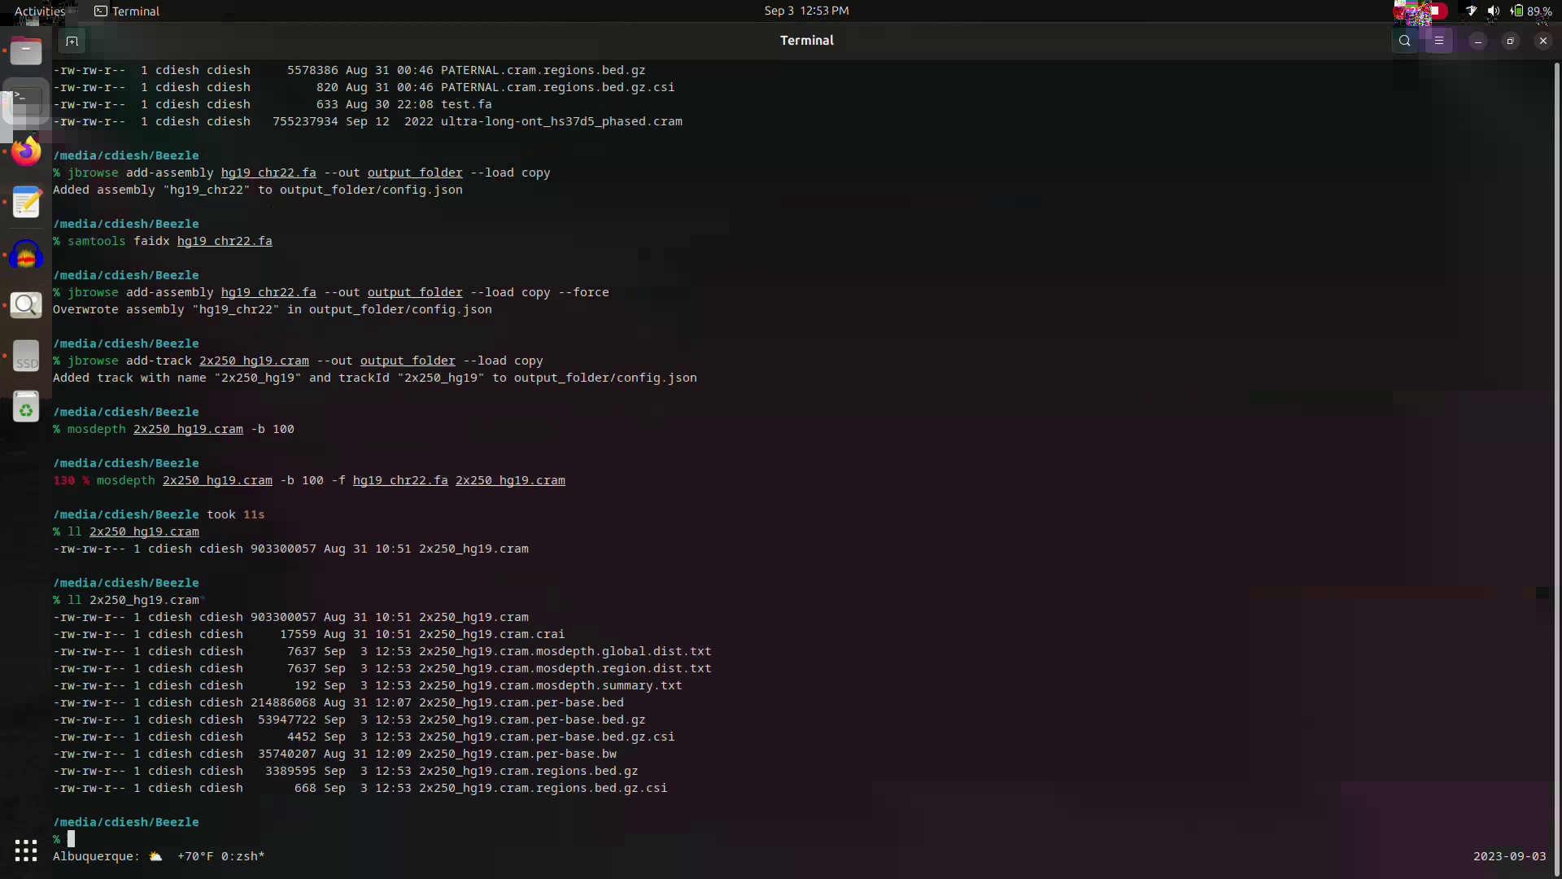
{"action": "double_click", "coordinate": [532, 719]}
{"action": "left_click_drag", "start_coordinate": [522, 770], "coordinate": [625, 771]}
Step: Decompress 2x250_hg19.cram.regions.bed.gz with gunzip
{"action": "type", "text": "gunzip 2x250"}
{"action": "key", "text": "Tab"}
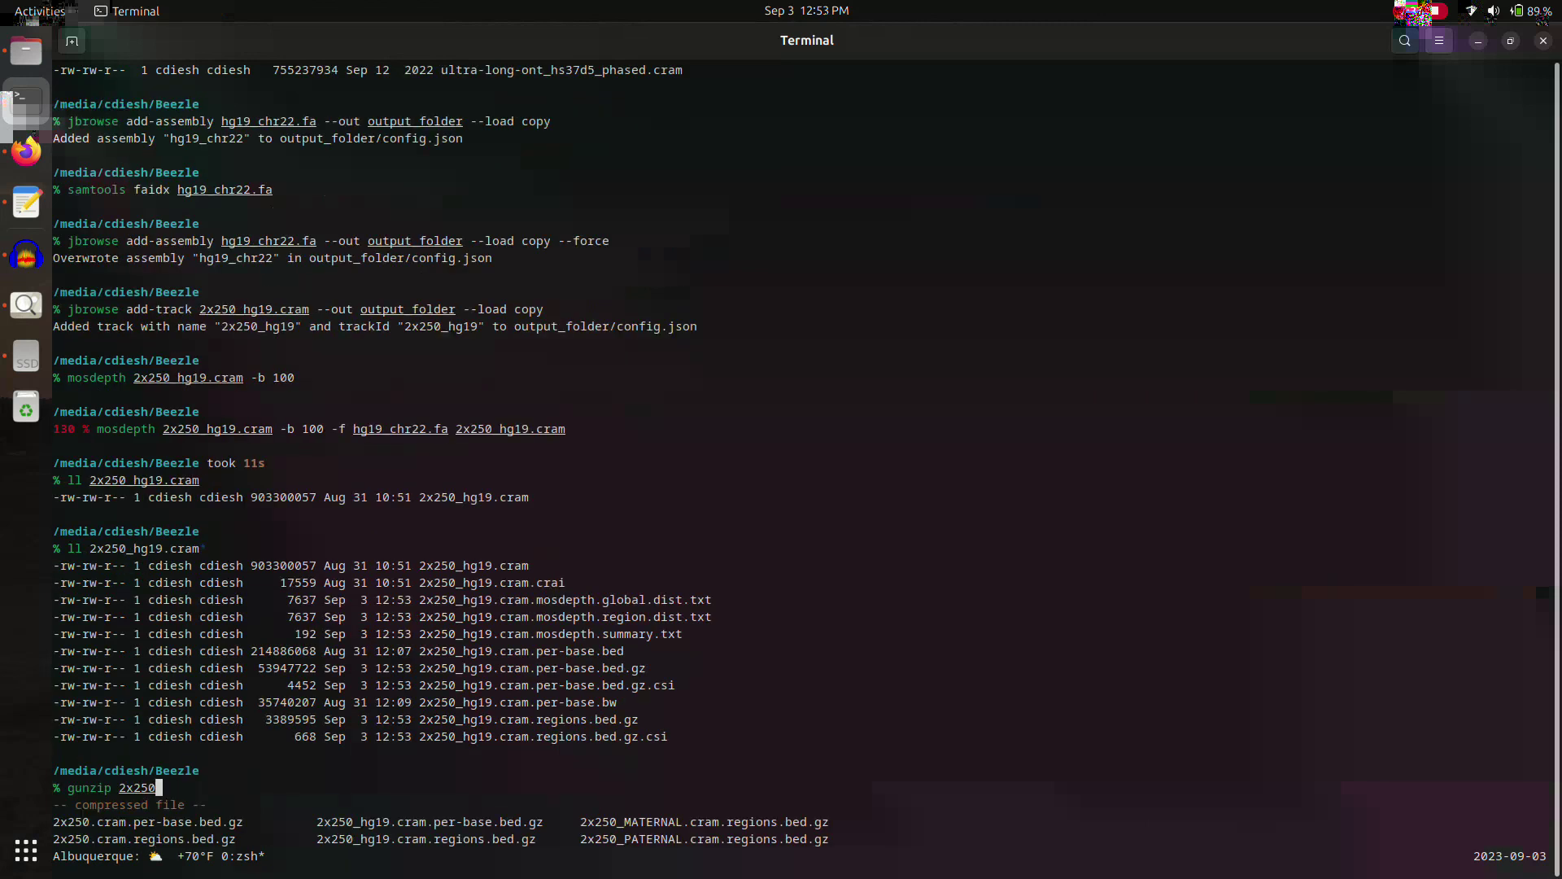
{"action": "type", "text": "_h"}
{"action": "key", "text": "Tab"}
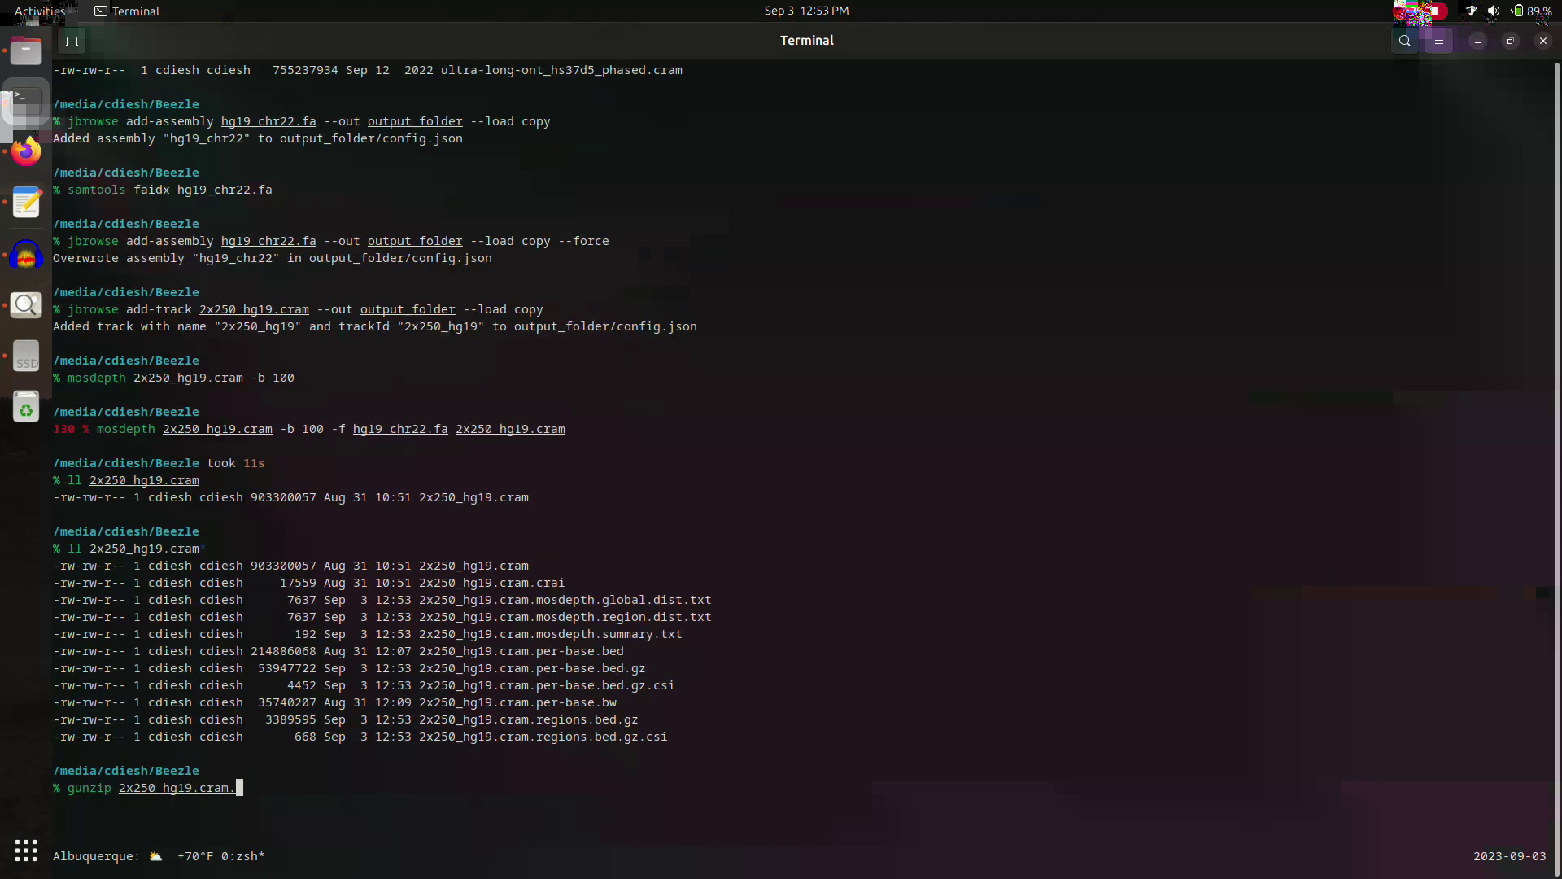
{"action": "type", "text": "r"}
{"action": "key", "text": "Tab"}
{"action": "key", "text": "Return"}
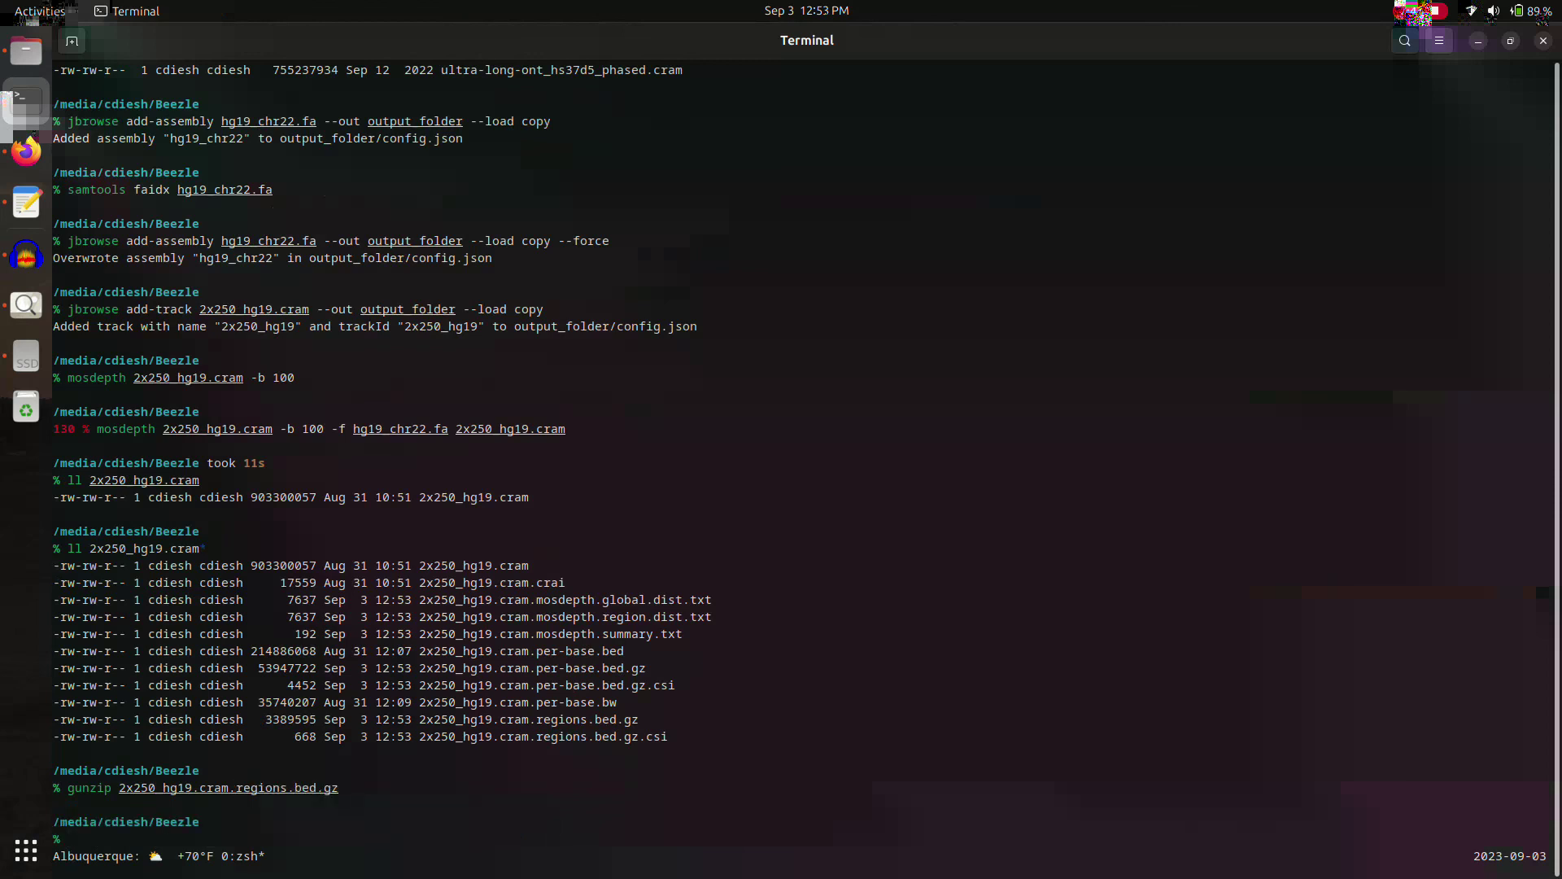
Step: Start a vim command on a 2x250_hg19.cram. file, listing the matching names
{"action": "type", "text": "vim 2x250_h"}
{"action": "key", "text": "Tab"}
{"action": "key", "text": "Tab"}
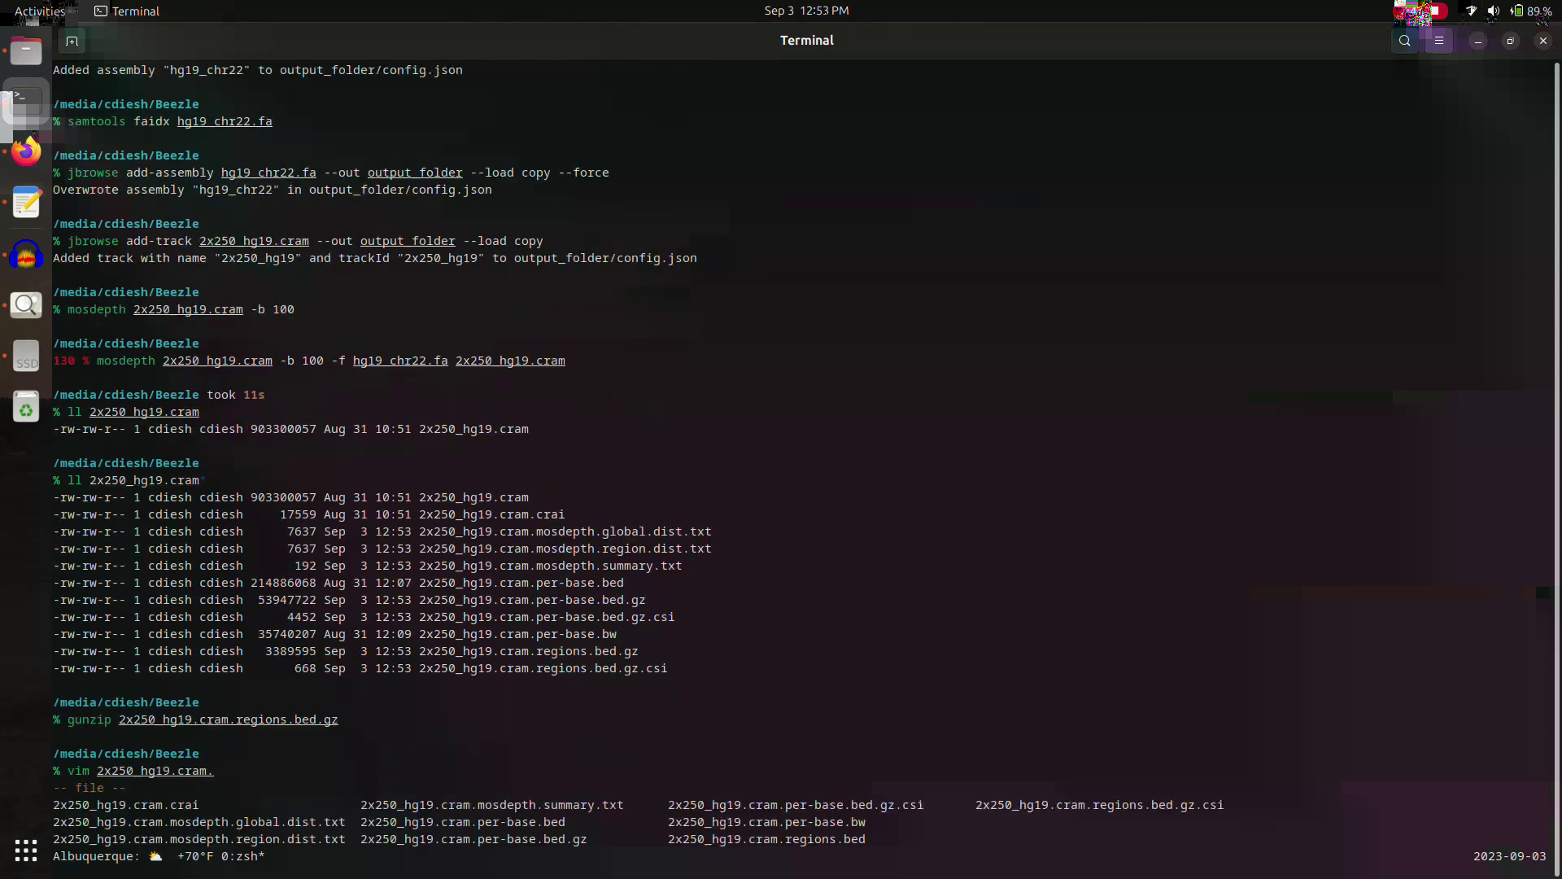
Step: Open 2x250_hg19.cram.regions.bed in vim, jump to its end, page up through rows, then quit
{"action": "type", "text": "r"}
{"action": "key", "text": "Tab"}
{"action": "key", "text": "Return"}
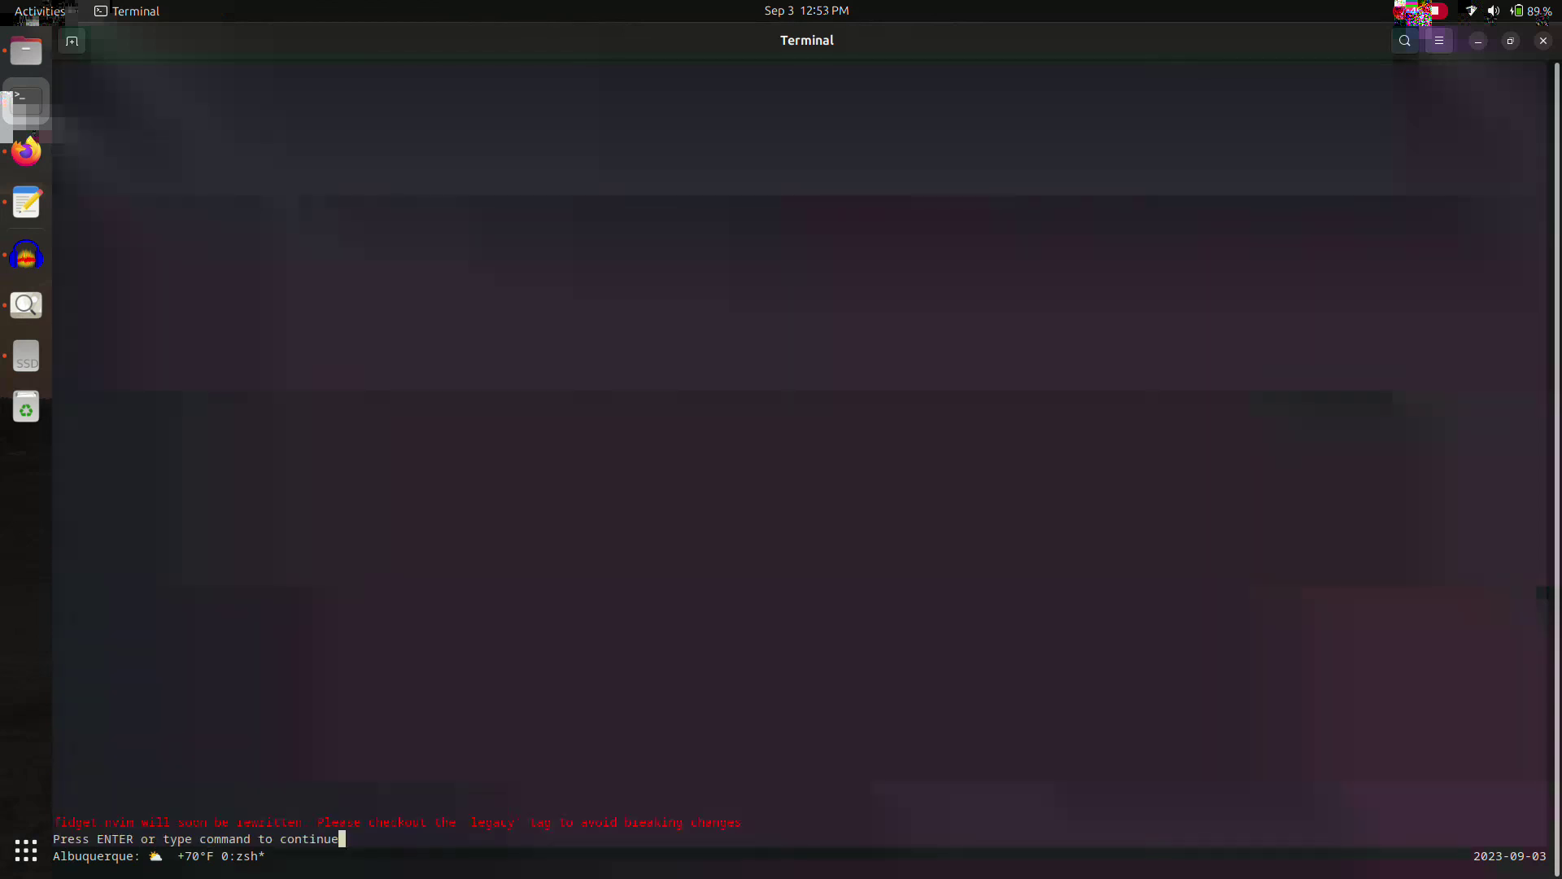
{"action": "key", "text": "Return"}
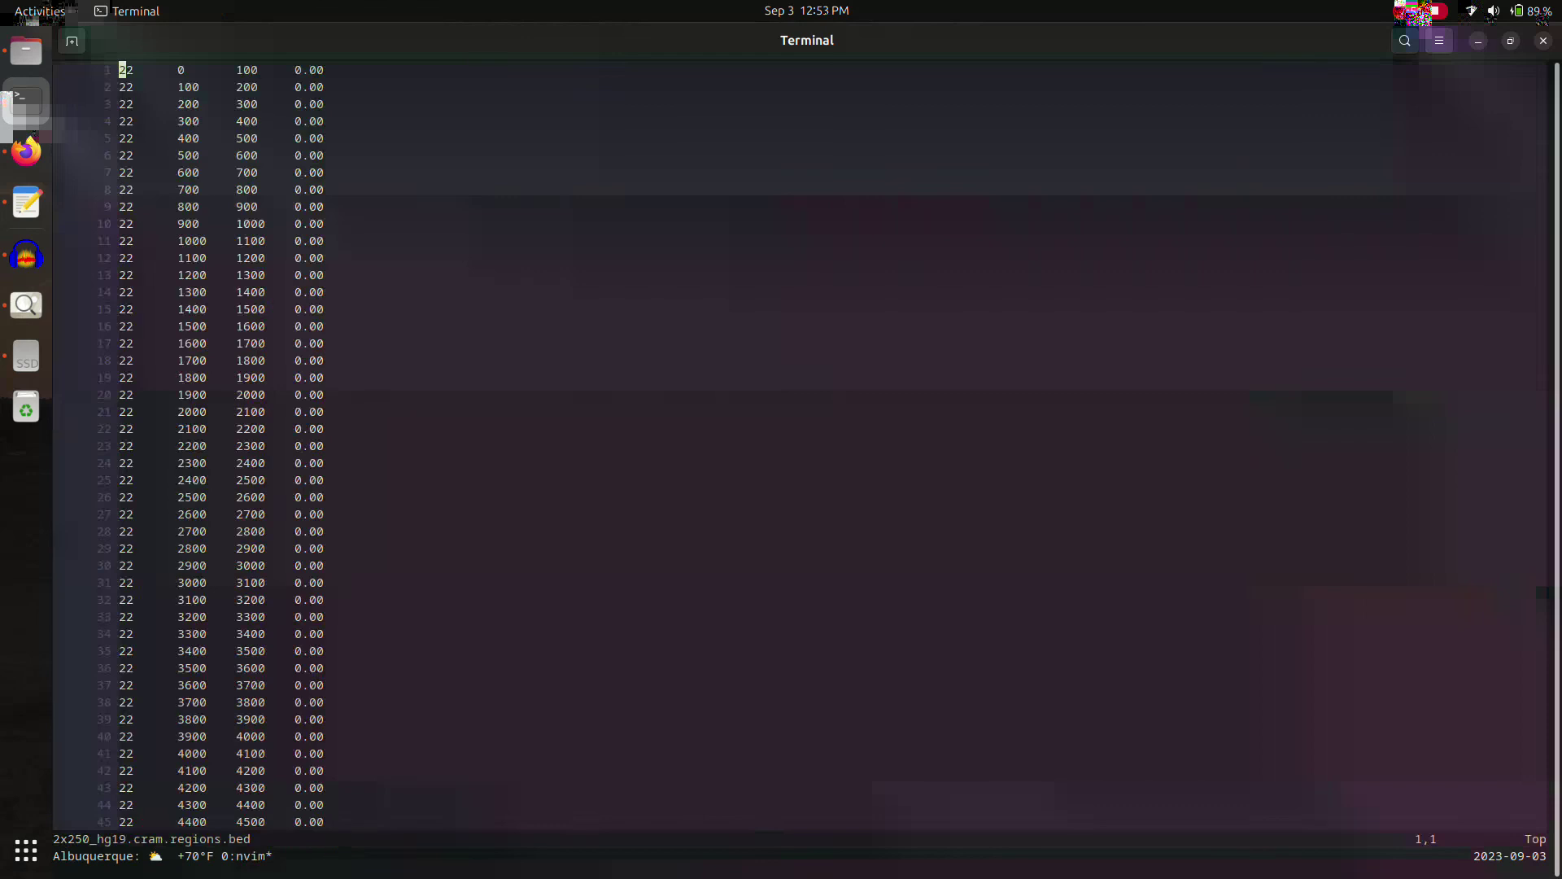
{"action": "key", "text": "j"}
{"action": "key", "text": "shift+g"}
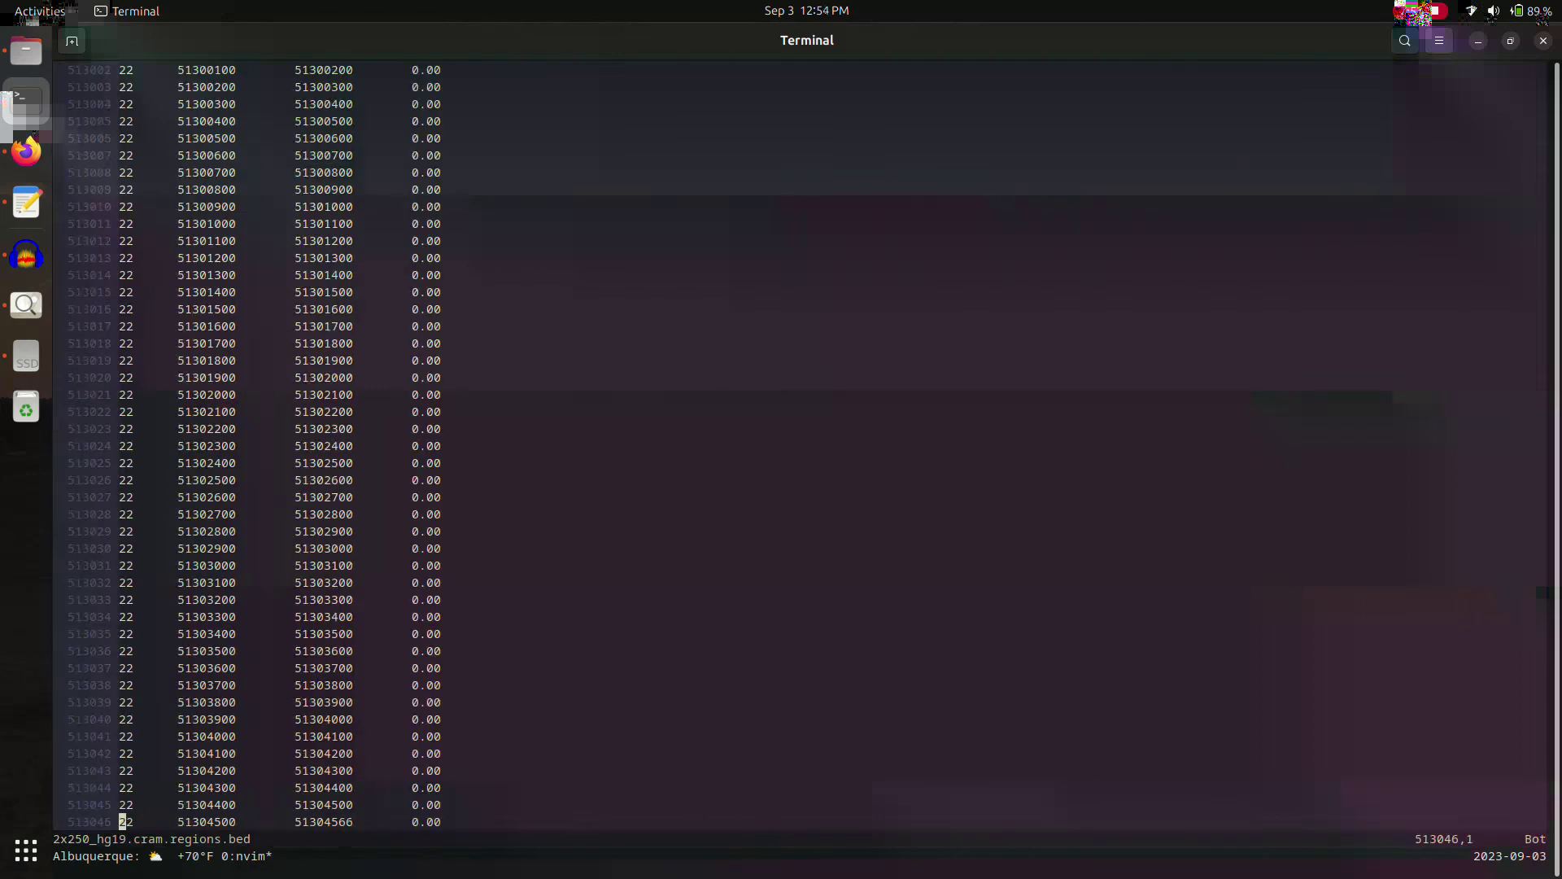
{"action": "key", "text": "ctrl+u"}
{"action": "key", "text": "ctrl+u"}
{"action": "key", "text": "ctrl+u"}
{"action": "key", "text": "ctrl+u"}
{"action": "key", "text": "ctrl+u"}
{"action": "key", "text": "ctrl+u"}
{"action": "key", "text": "ctrl+u"}
{"action": "key", "text": "ctrl+u"}
{"action": "key", "text": "ctrl+u"}
{"action": "key", "text": "ctrl+u"}
{"action": "key", "text": "ctrl+u"}
{"action": "key", "text": "ctrl+u"}
{"action": "key", "text": "ctrl+u"}
{"action": "key", "text": "ctrl+u"}
{"action": "key", "text": "ctrl+u"}
{"action": "key", "text": "ctrl+u"}
{"action": "key", "text": "ctrl+u"}
{"action": "key", "text": "ctrl+u"}
{"action": "key", "text": "ctrl+u"}
{"action": "key", "text": "ctrl+u"}
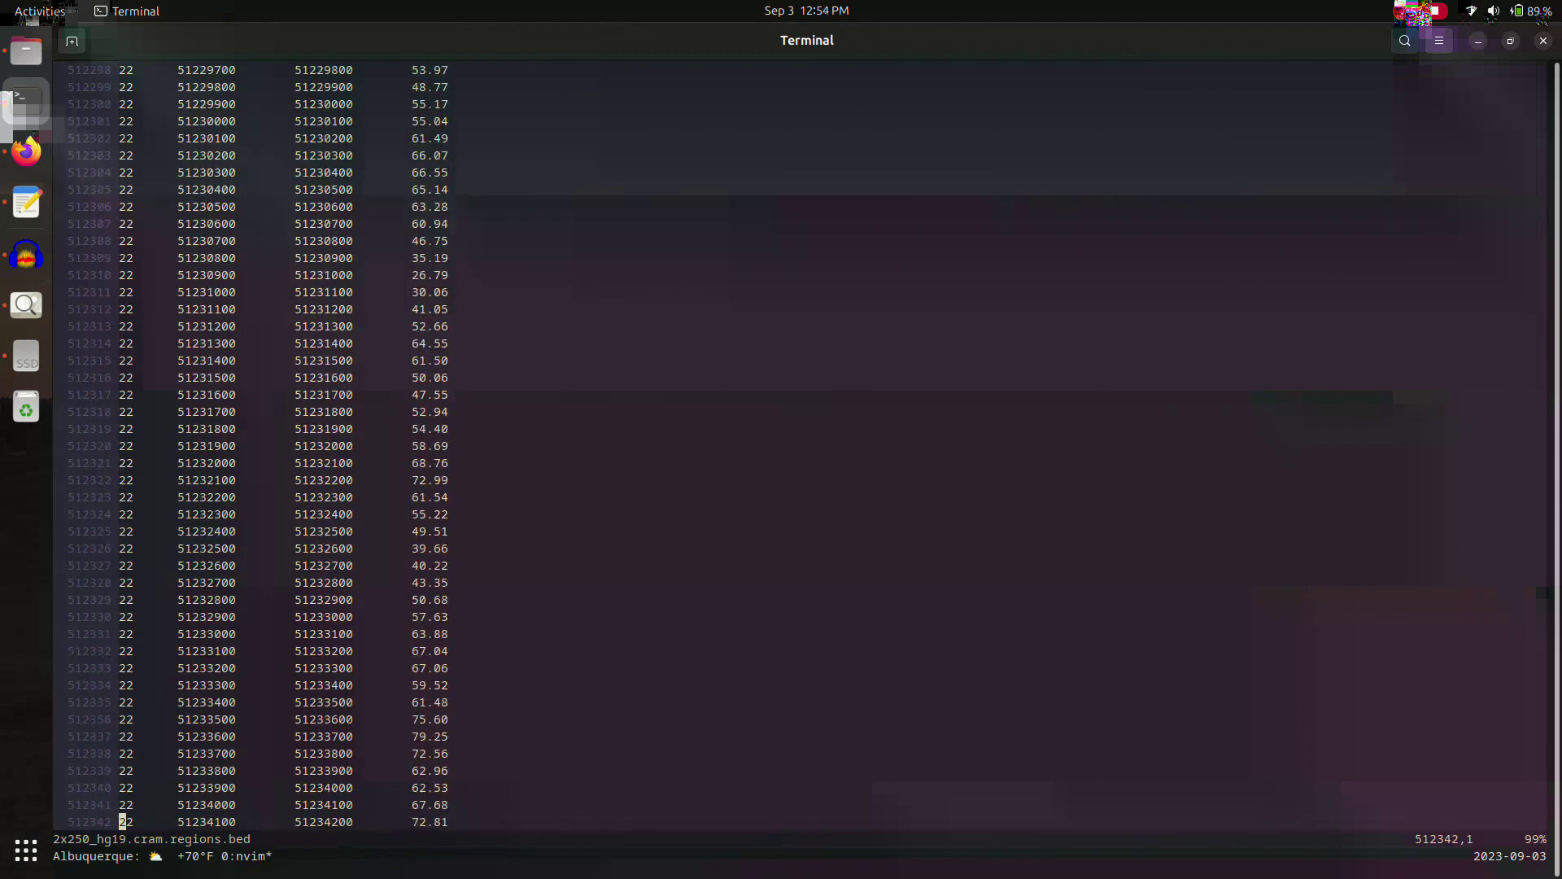
{"action": "key", "text": "ctrl+u"}
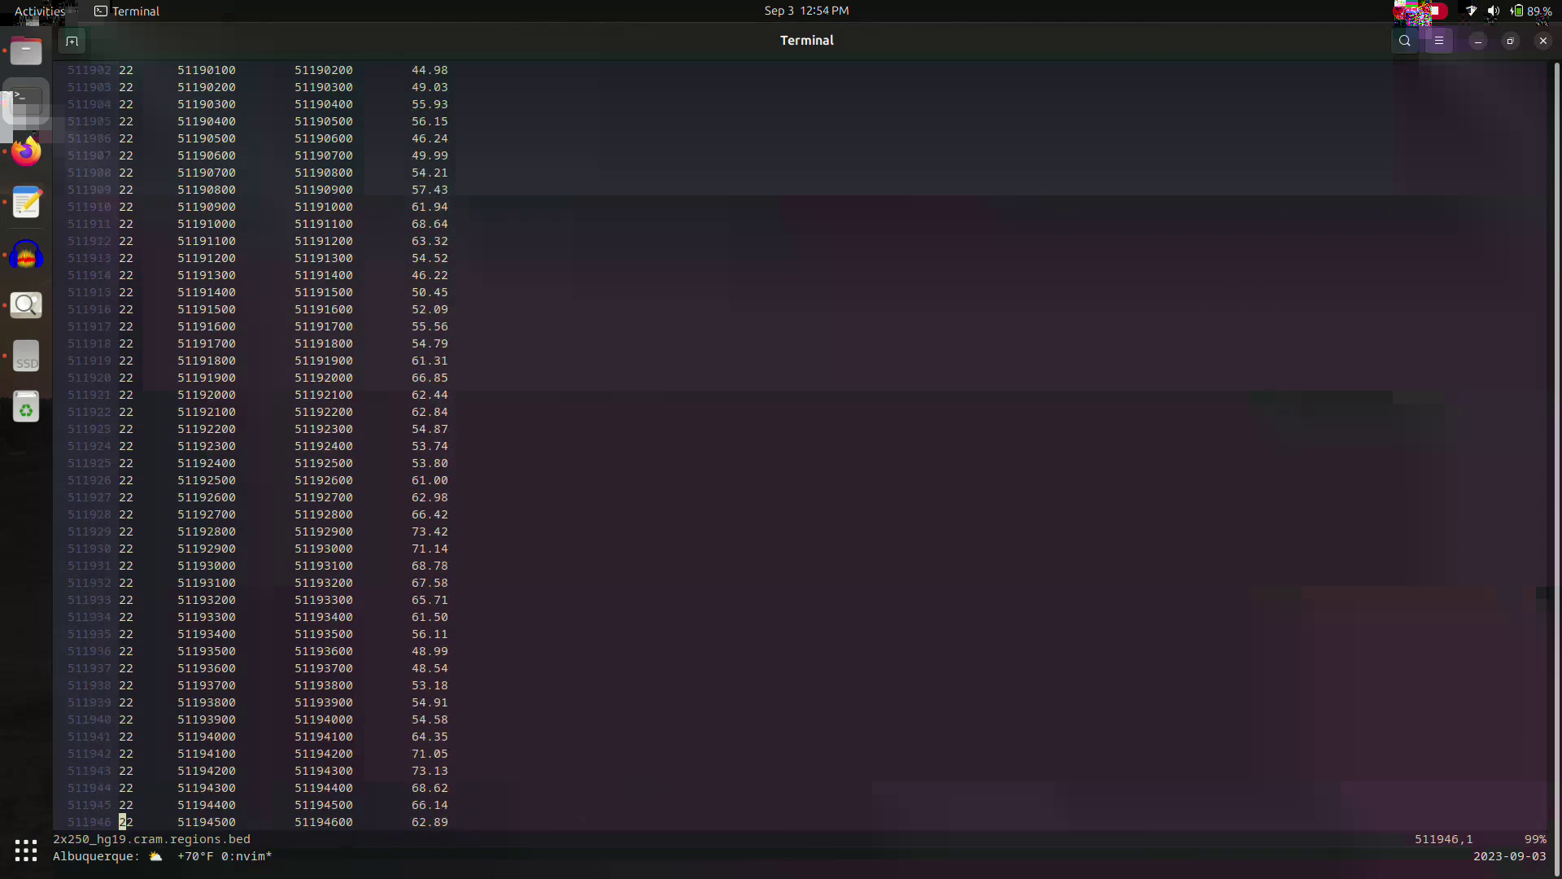
{"action": "key", "text": "ctrl+u"}
{"action": "key", "text": "ctrl+u"}
{"action": "key", "text": "ctrl+u"}
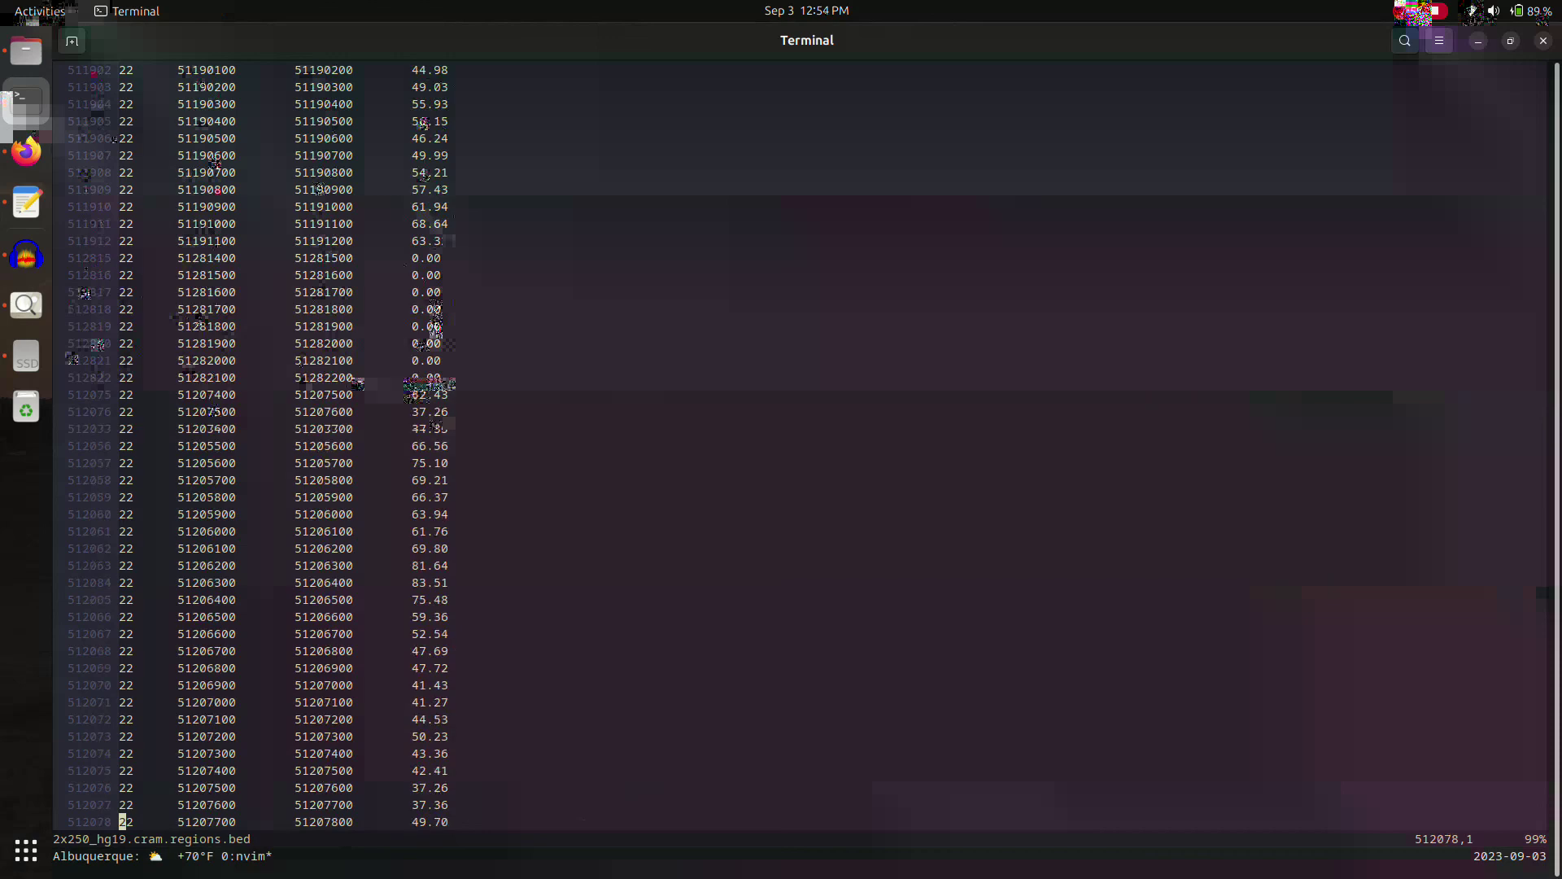
{"action": "type", "text": ":q"}
{"action": "key", "text": "Return"}
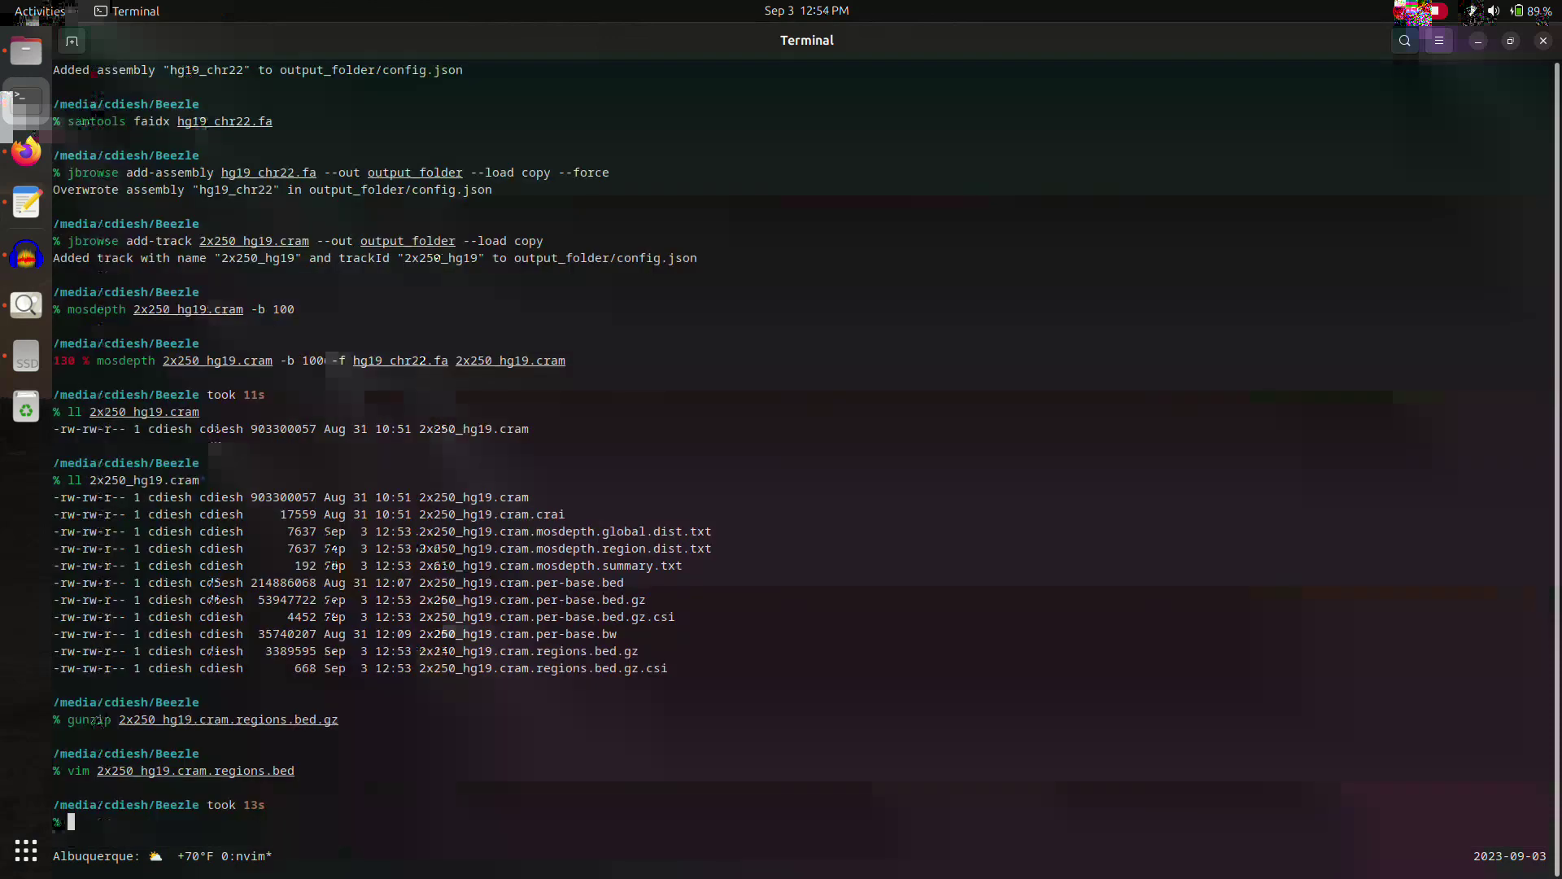
Step: Reopen the regions.bed file and page up to the rows with non-zero coverage
{"action": "key", "text": "Up"}
{"action": "key", "text": "Return"}
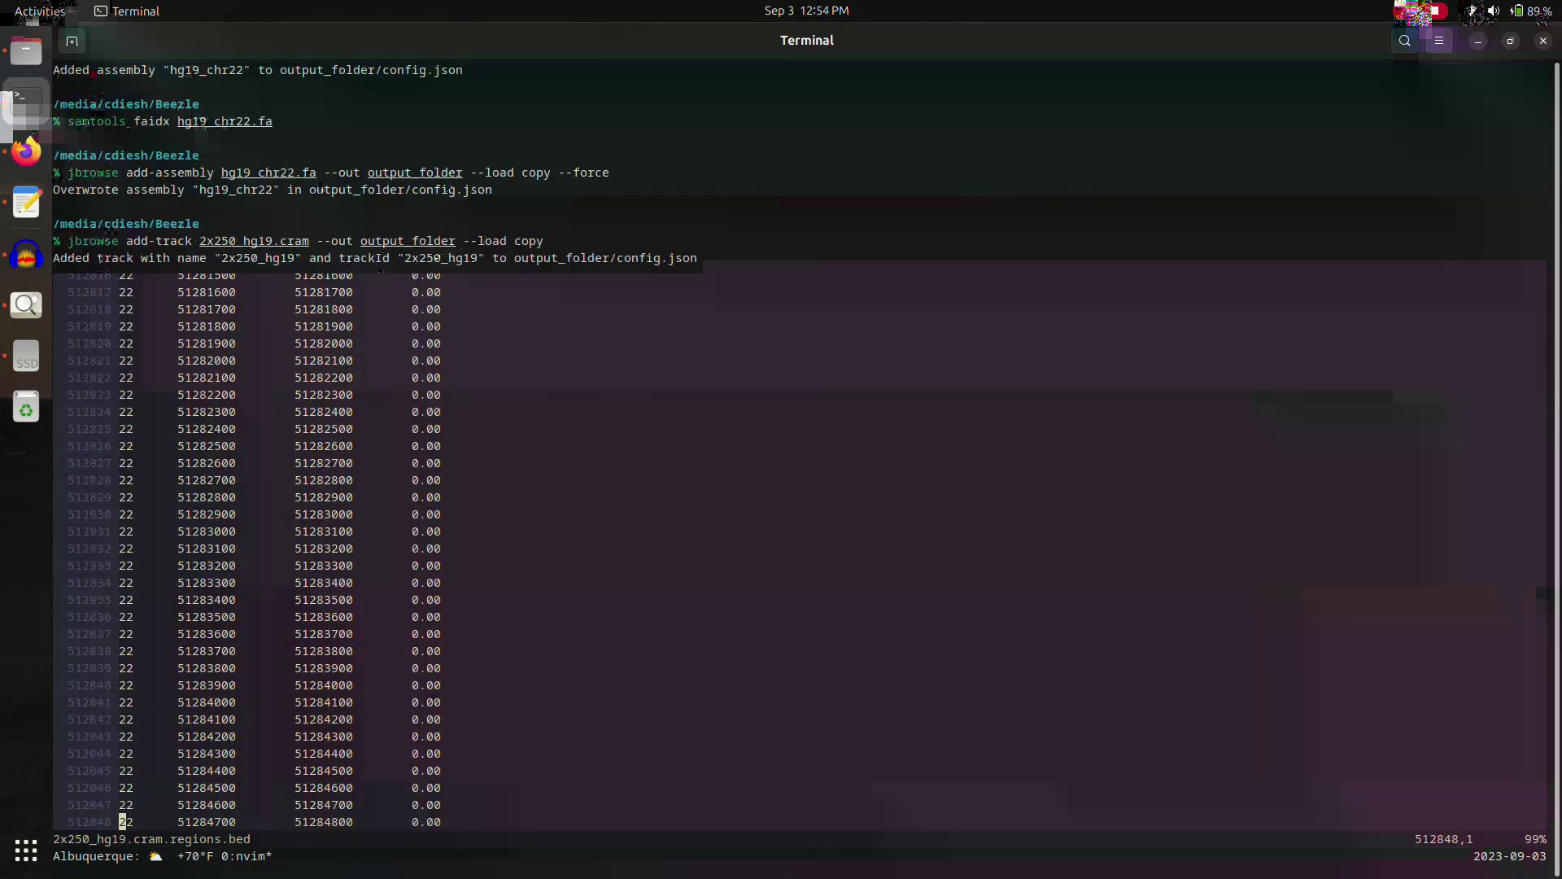
{"action": "key", "text": "ctrl+u"}
{"action": "key", "text": "ctrl+u"}
{"action": "key", "text": "ctrl+u"}
{"action": "key", "text": "ctrl+u"}
{"action": "key", "text": "ctrl+u"}
{"action": "key", "text": "ctrl+u"}
{"action": "key", "text": "ctrl+u"}
{"action": "key", "text": "ctrl+u"}
{"action": "key", "text": "ctrl+u"}
{"action": "key", "text": "ctrl+u"}
{"action": "key", "text": "ctrl+u"}
{"action": "key", "text": "ctrl+u"}
{"action": "key", "text": "ctrl+u"}
{"action": "key", "text": "ctrl+u"}
{"action": "key", "text": "ctrl+u"}
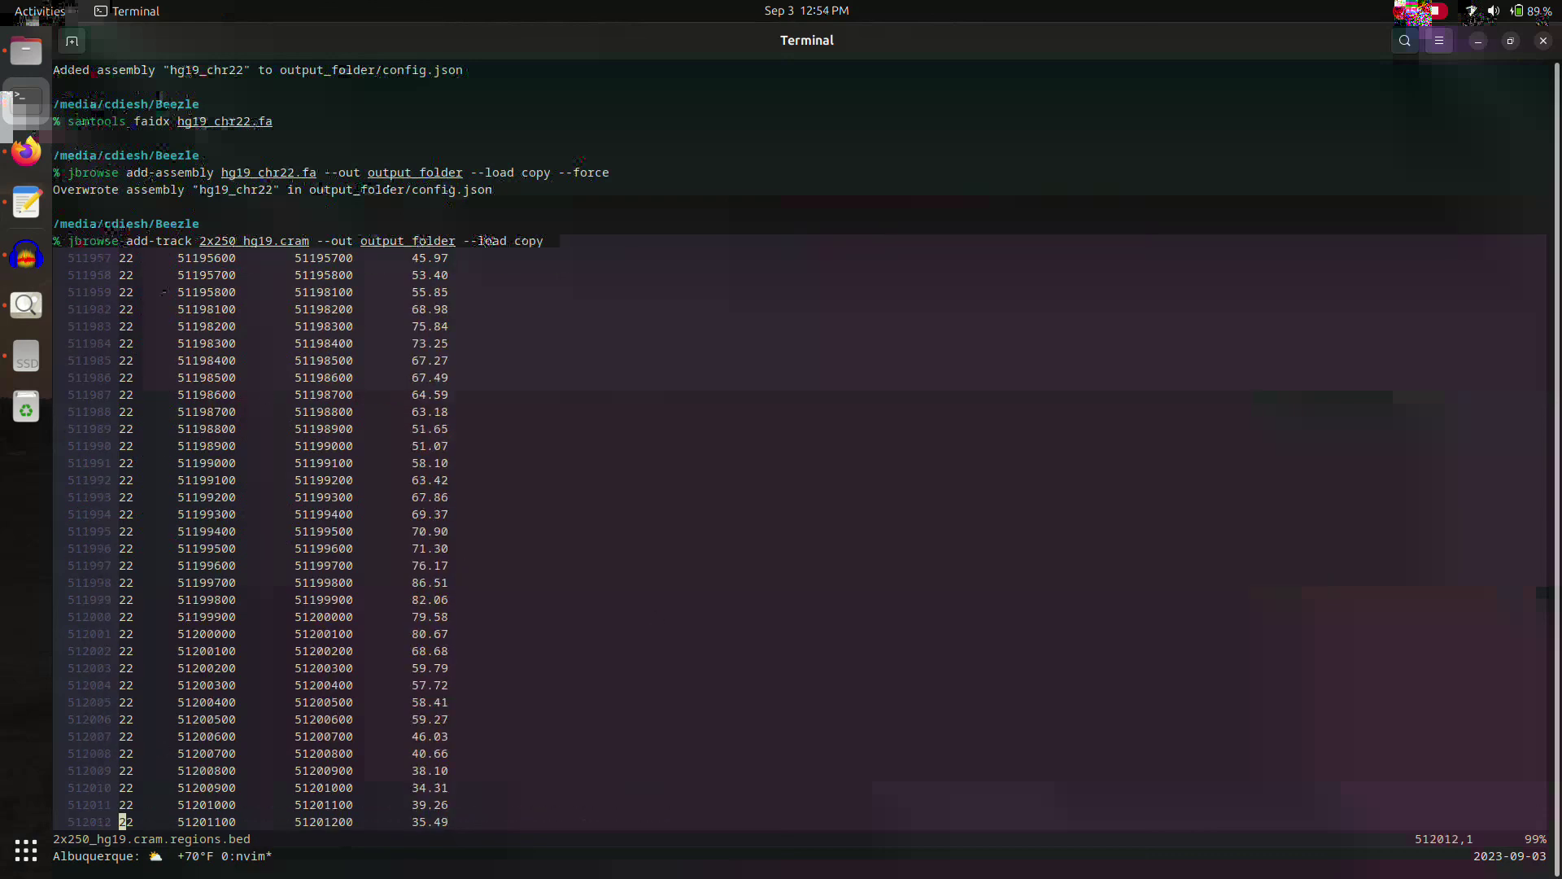
{"action": "key", "text": "ctrl+u"}
{"action": "key", "text": "ctrl+u"}
{"action": "key", "text": "ctrl+u"}
{"action": "key", "text": "ctrl+u"}
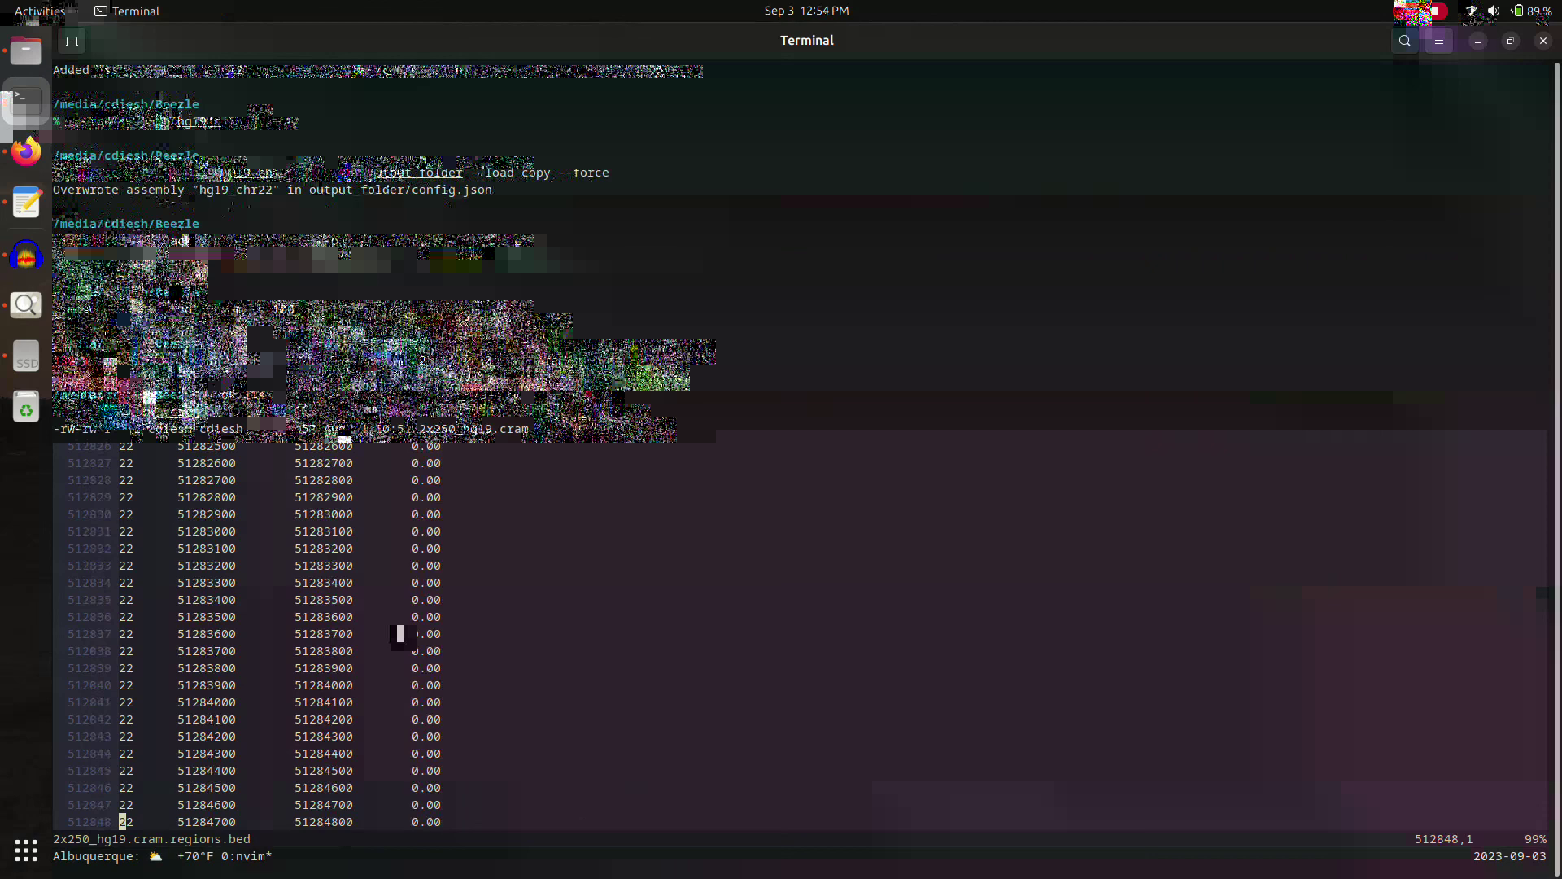
{"action": "scroll", "coordinate": [781, 553], "scroll_direction": "up", "scroll_amount": 10}
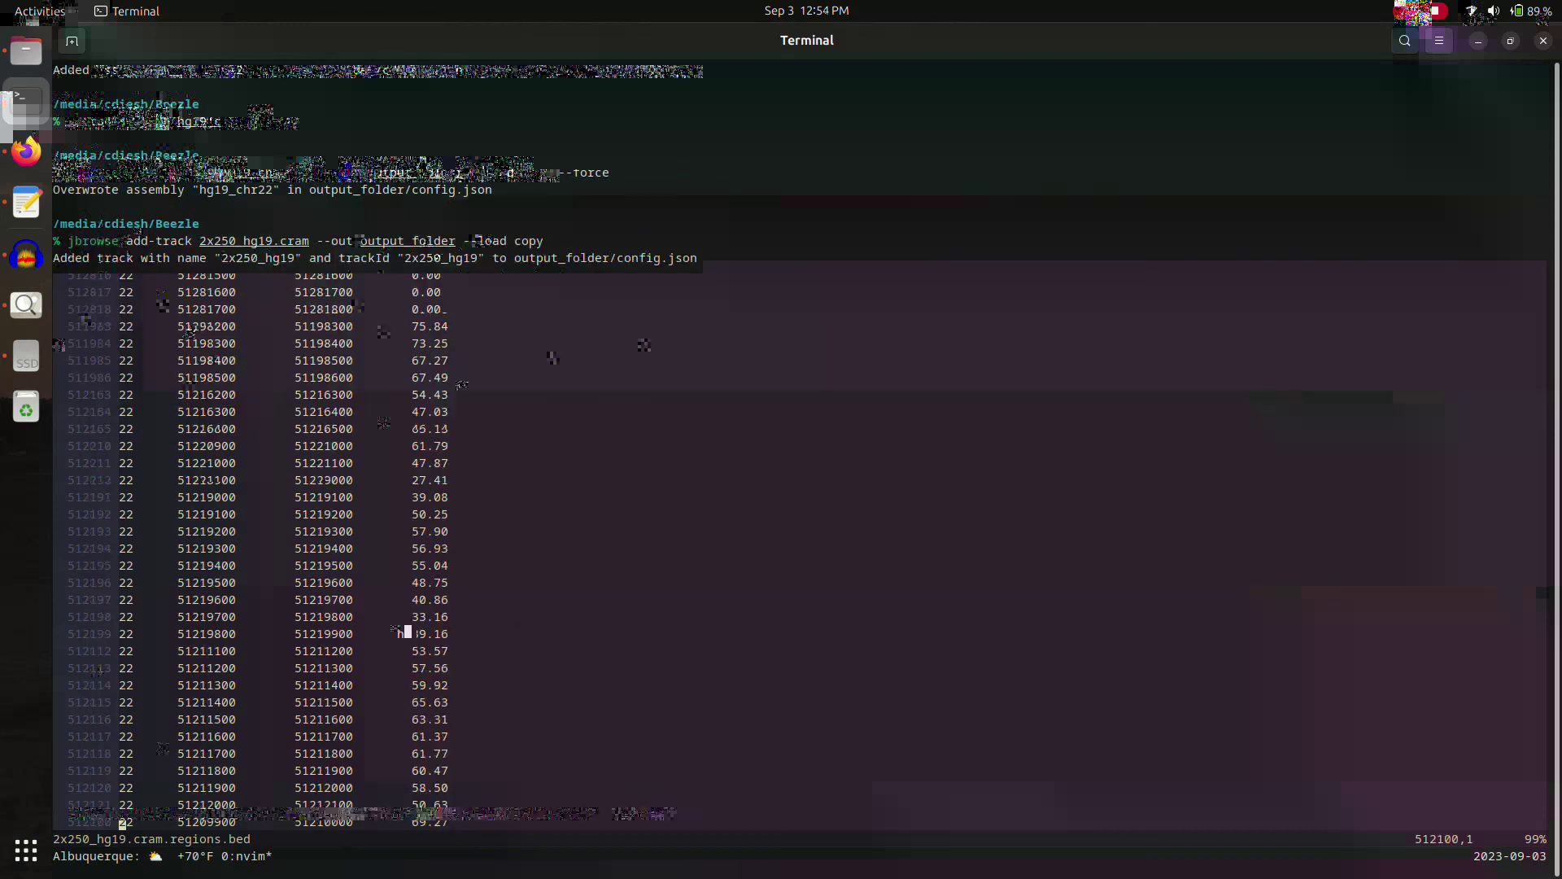
{"action": "scroll", "coordinate": [405, 633], "scroll_direction": "up", "scroll_amount": 5}
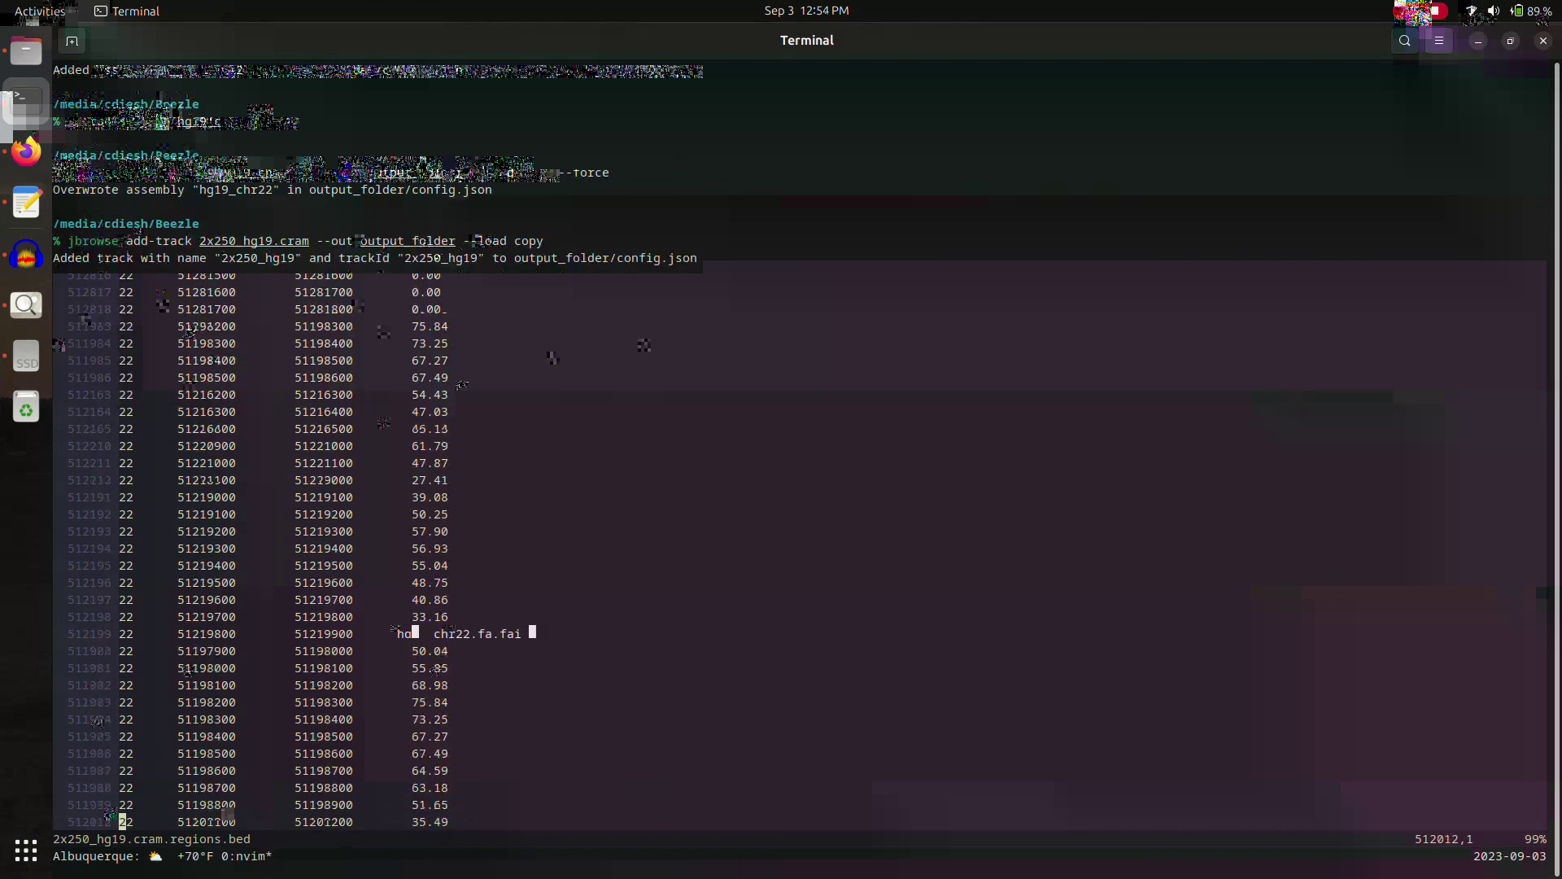
{"action": "scroll", "coordinate": [395, 629], "scroll_direction": "down", "scroll_amount": 5}
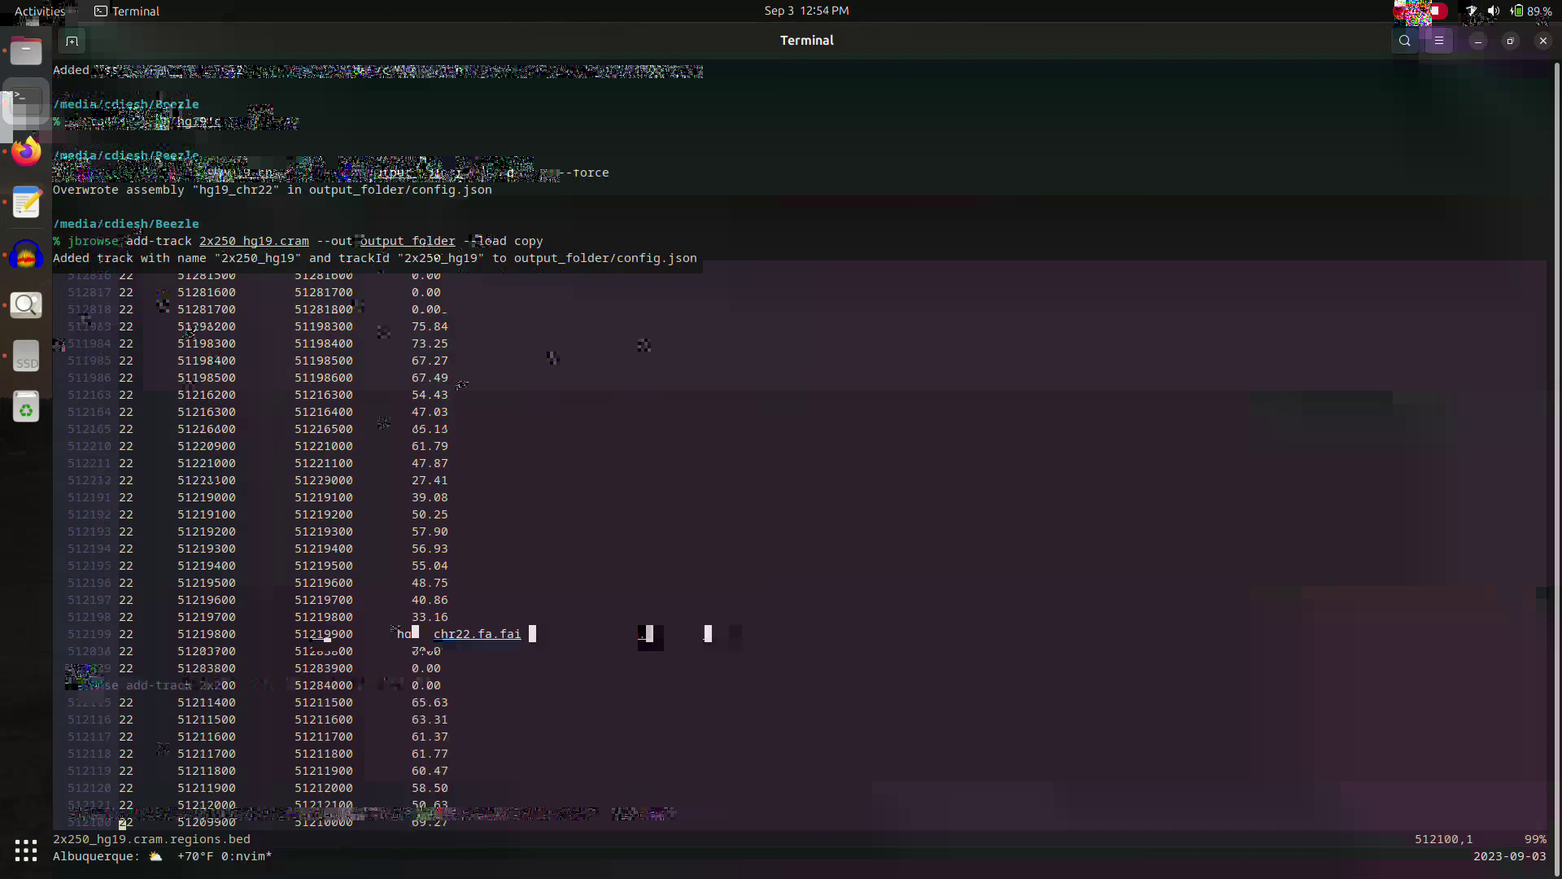
Step: Jump further down the regions coverage file in vim
{"action": "key", "text": "n"}
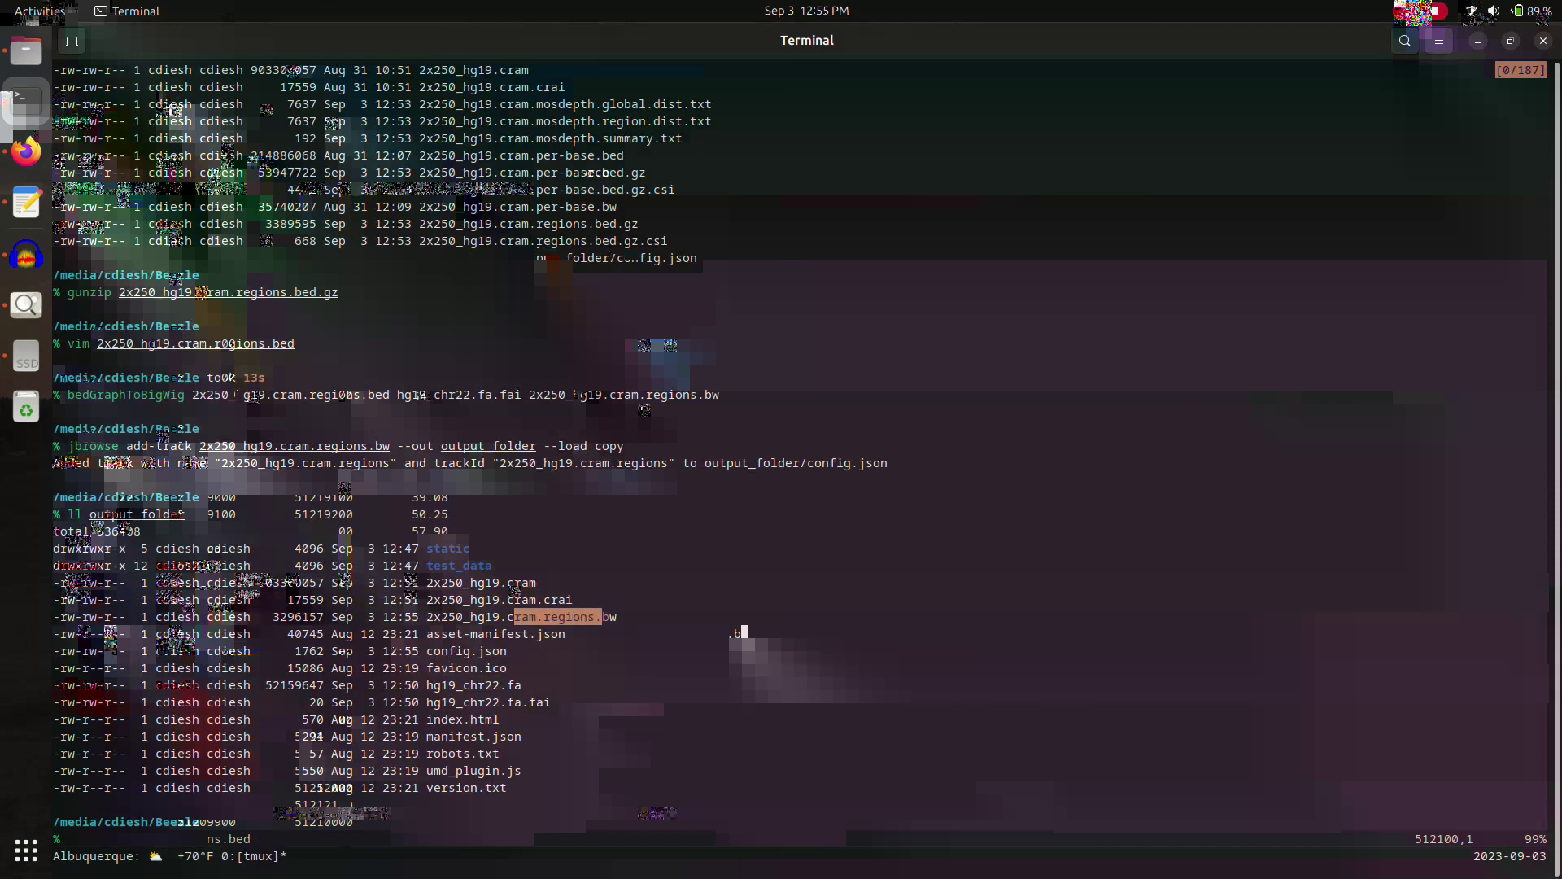
Step: Reload JBrowse in the browser and show the 2x250_hg19.cram.regions coverage track
{"action": "left_click", "coordinate": [26, 151]}
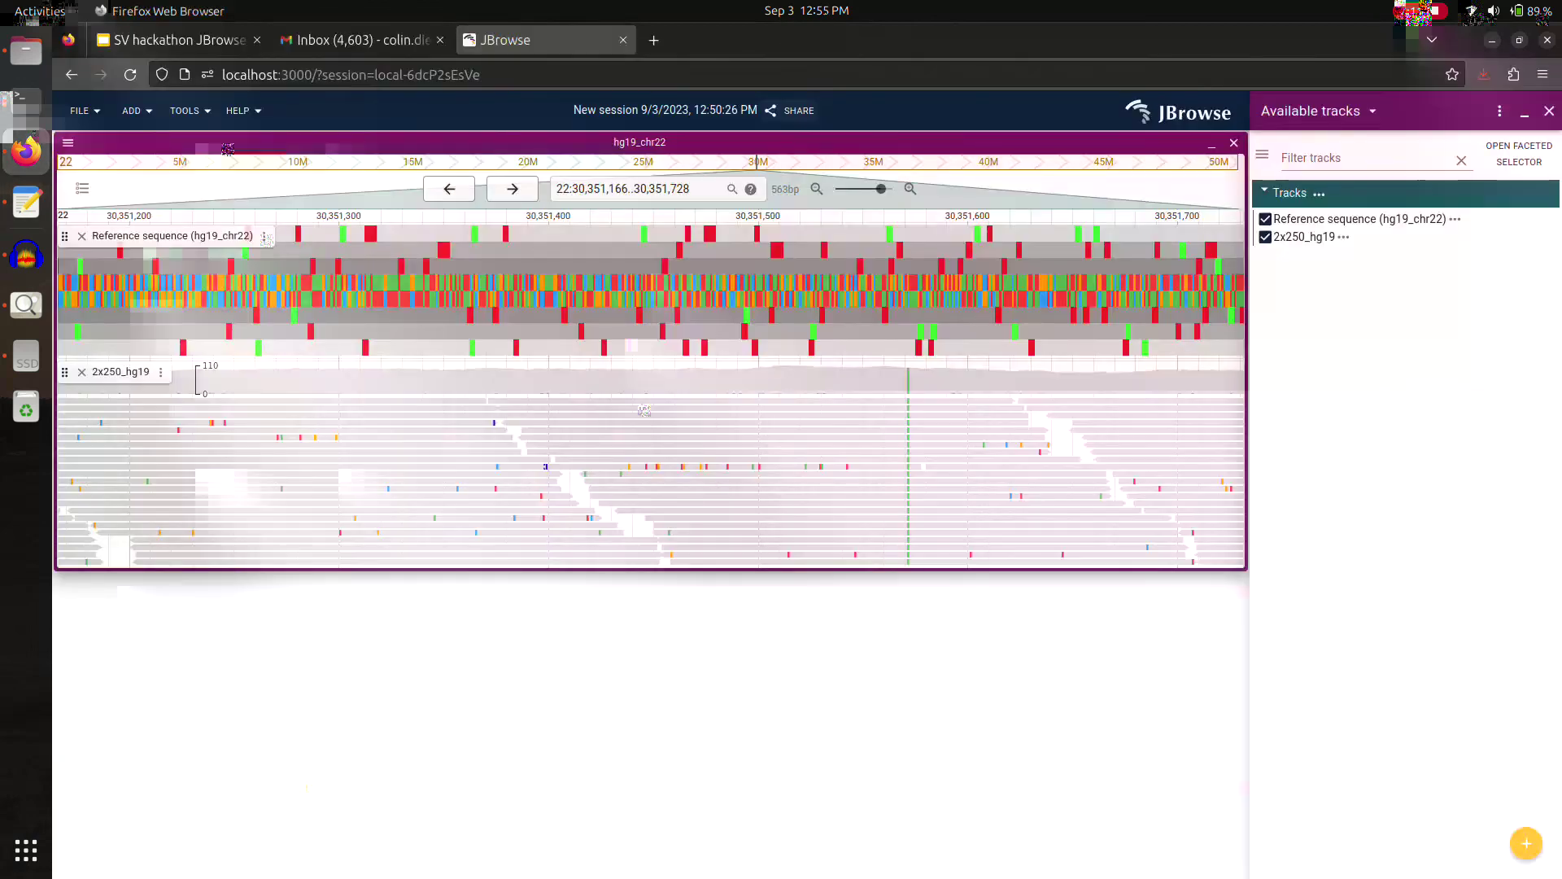
{"action": "key", "text": "ctrl+r"}
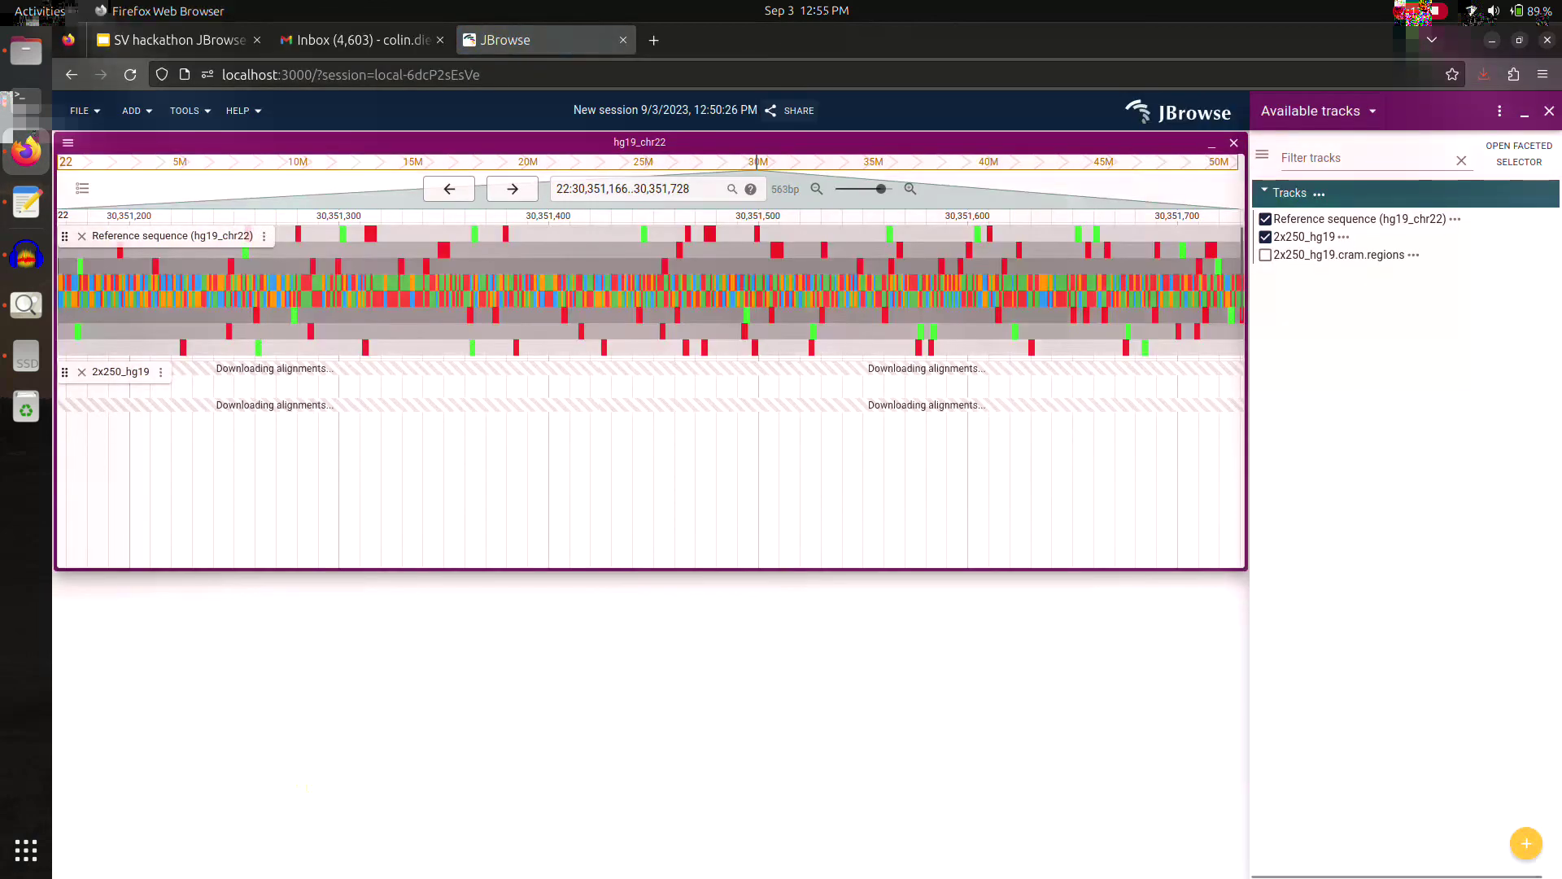
{"action": "left_click", "coordinate": [1265, 255]}
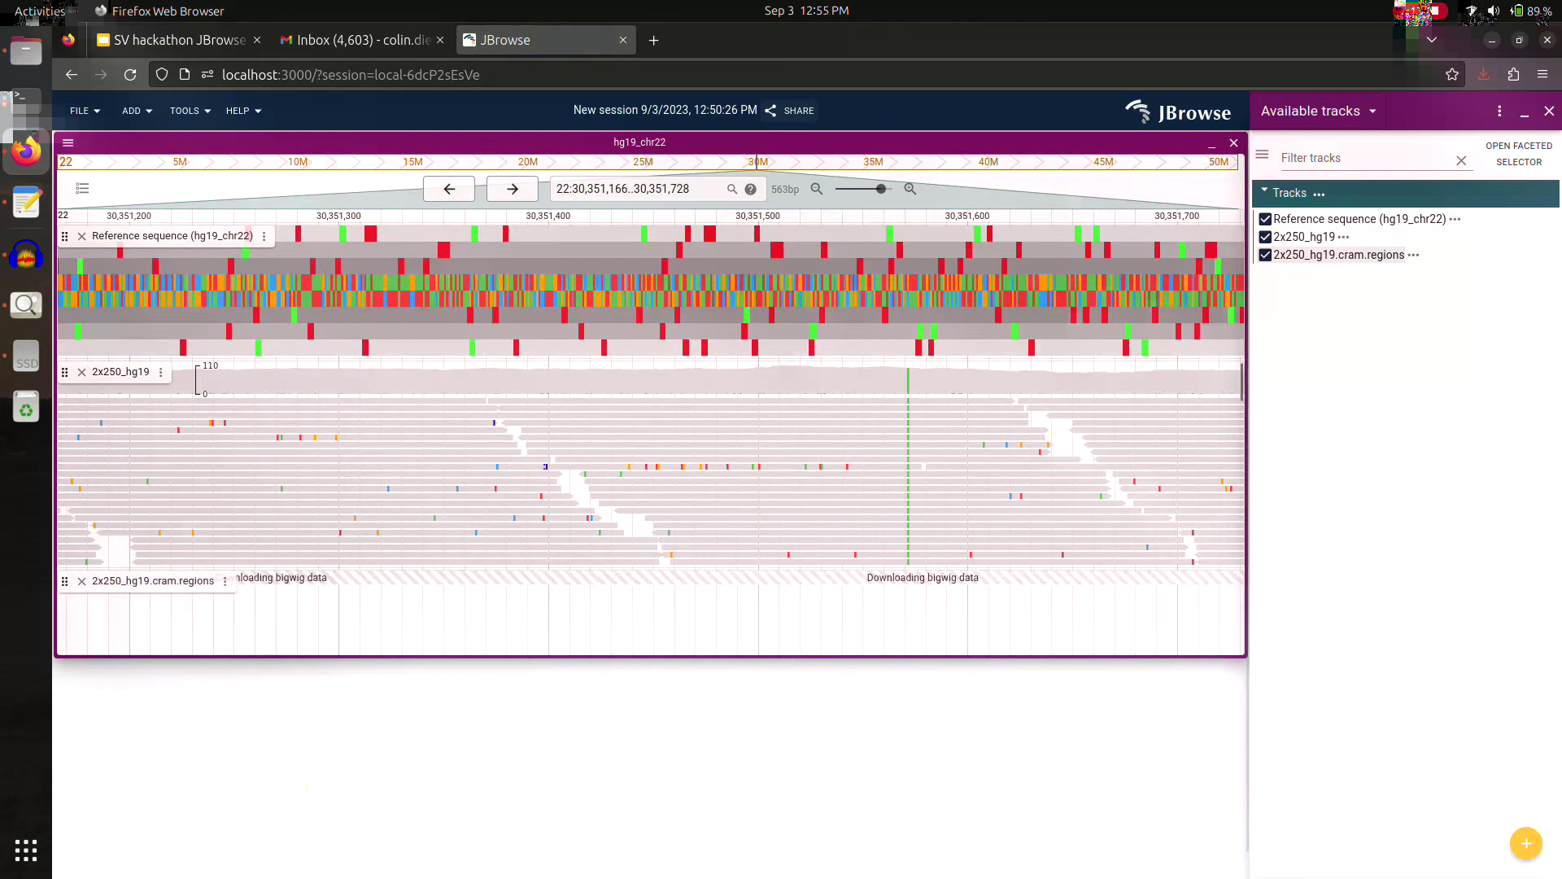
Step: Zoom out over most of chr22, then zoom into the 37.2–39.7 Mb region
{"action": "left_click_drag", "start_coordinate": [106, 161], "coordinate": [838, 161]}
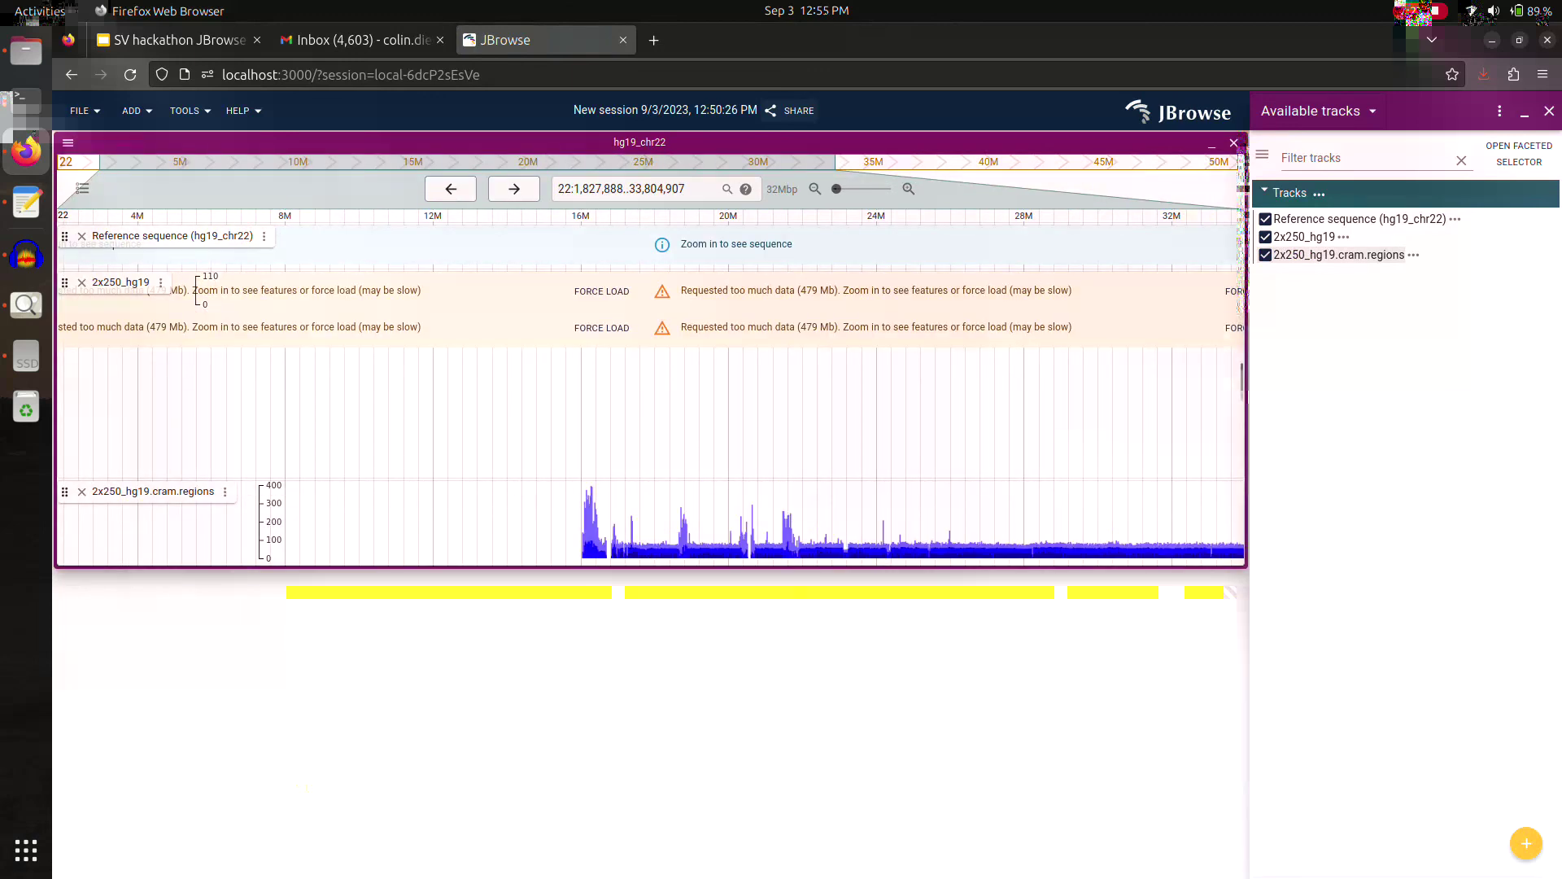
{"action": "scroll", "coordinate": [651, 391], "scroll_direction": "right", "scroll_amount": 5}
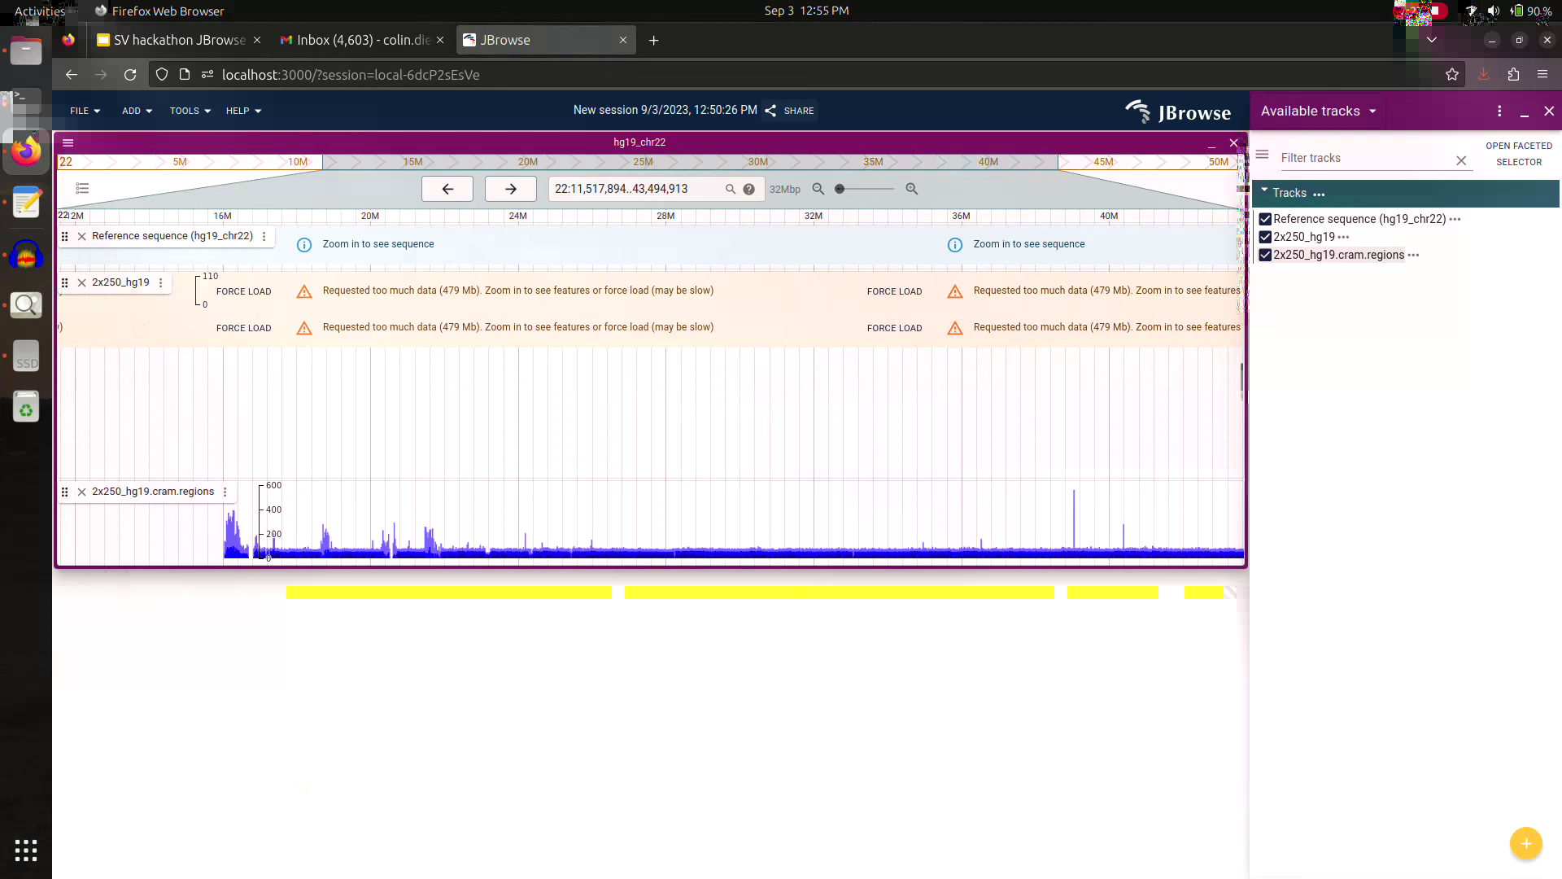
{"action": "scroll", "coordinate": [651, 390], "scroll_direction": "right", "scroll_amount": 5}
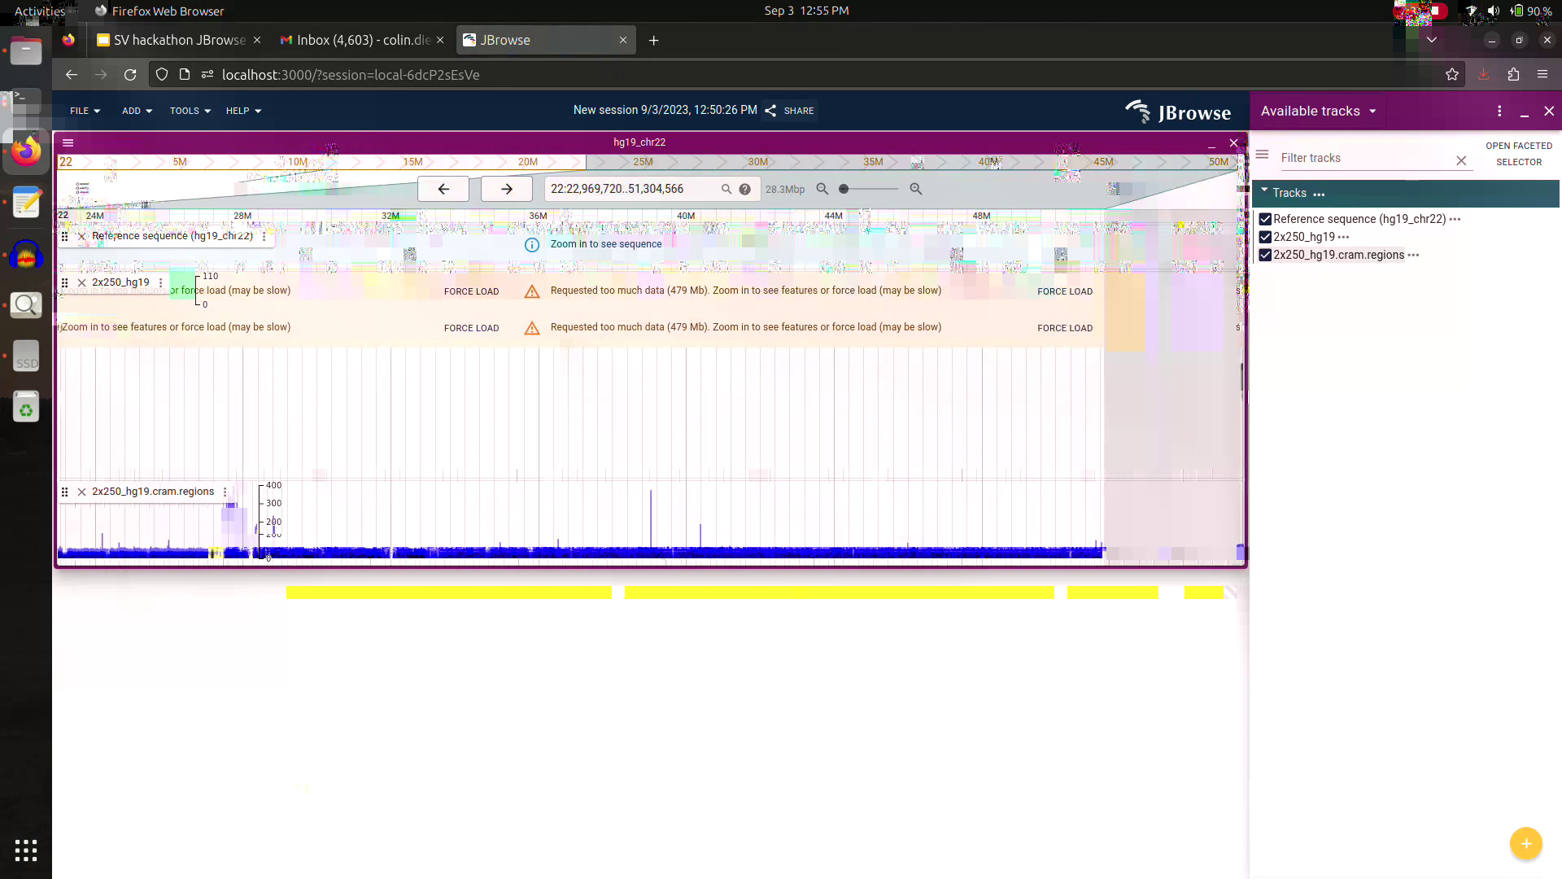
{"action": "left_click_drag", "start_coordinate": [583, 219], "coordinate": [674, 220]}
{"action": "left_click", "coordinate": [749, 245]}
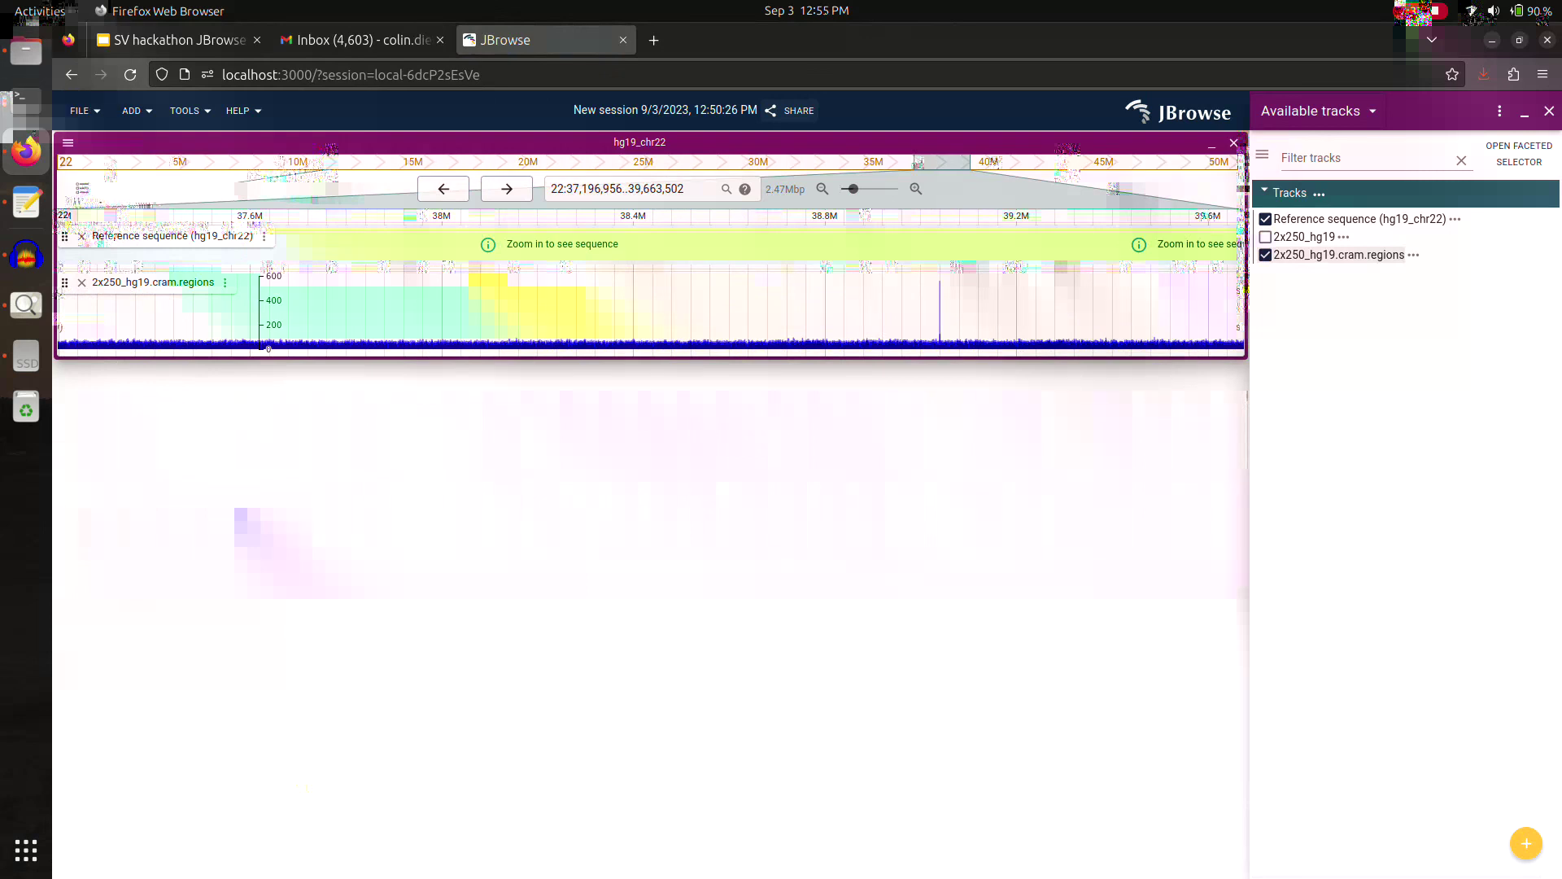
{"action": "left_click", "coordinate": [26, 97]}
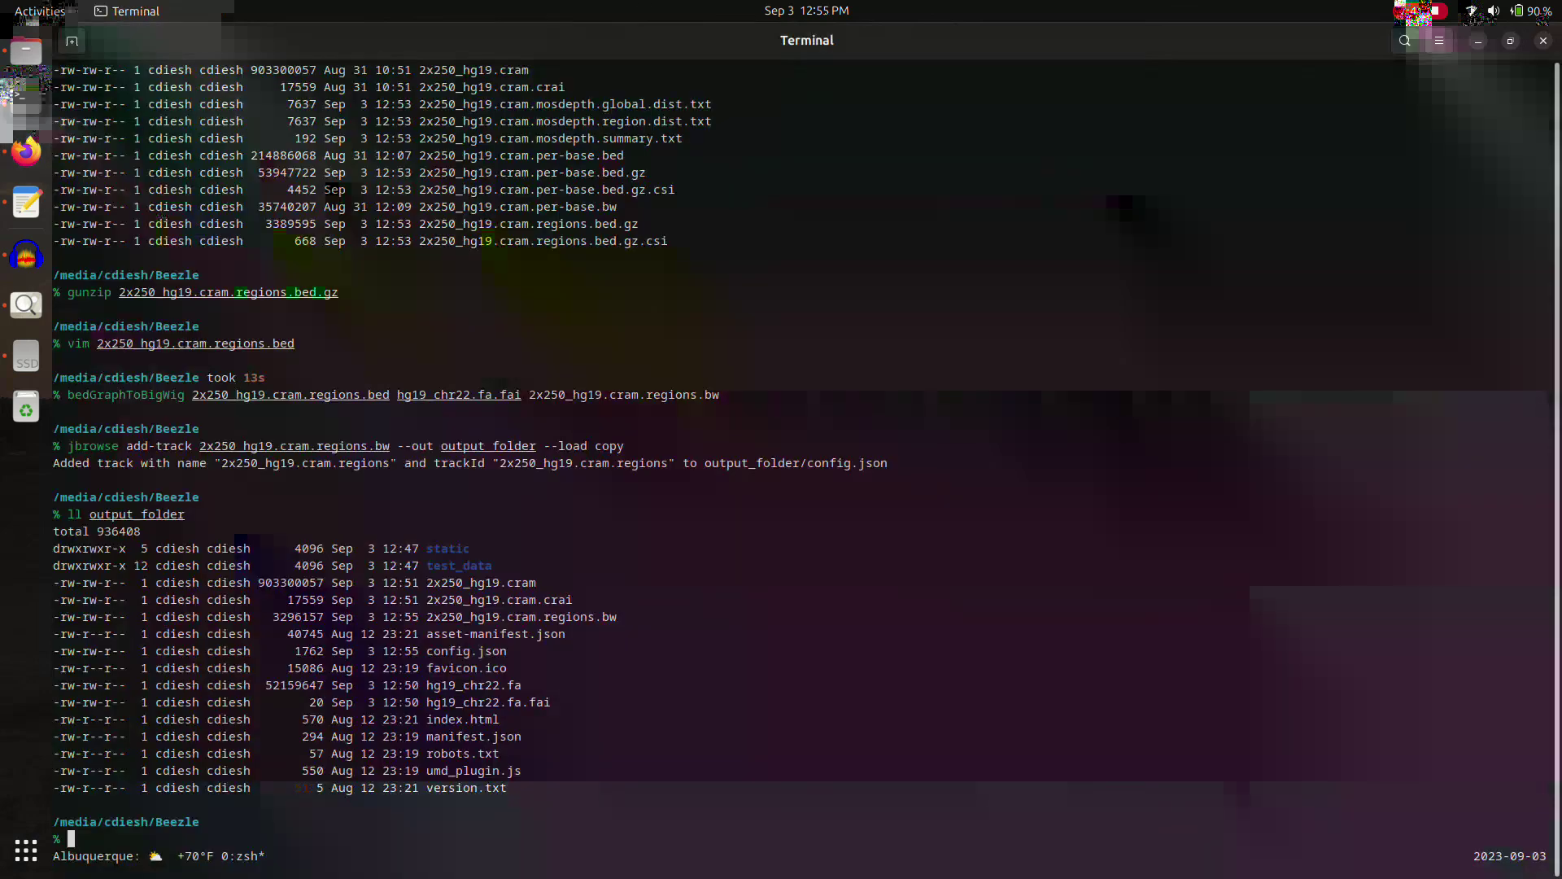
{"action": "type", "text": "ll"}
{"action": "key", "text": "Return"}
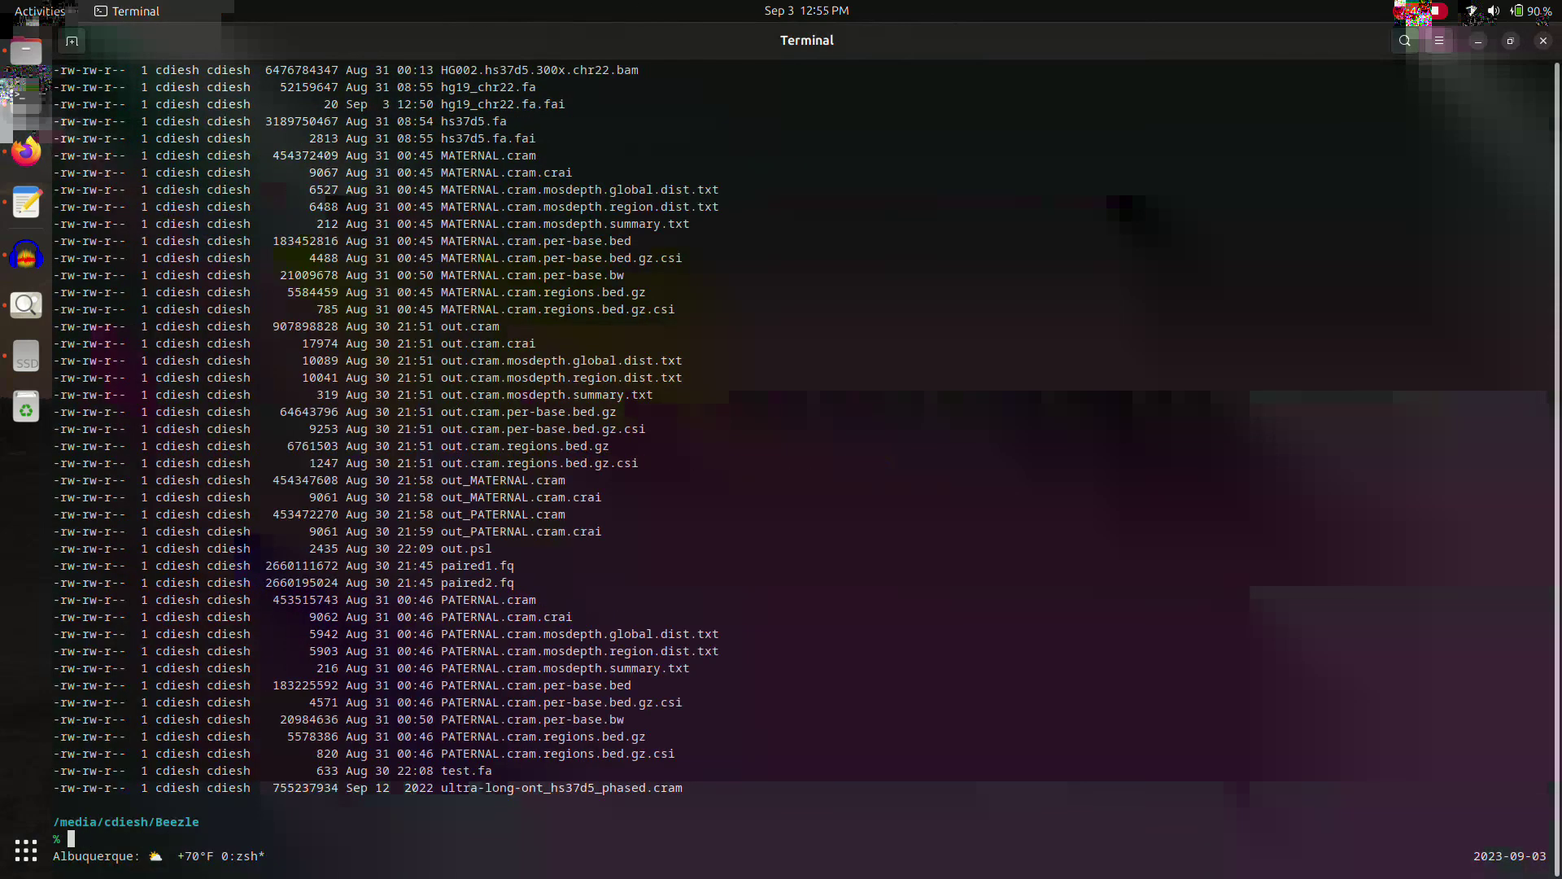
{"action": "key", "text": "alt+Tab"}
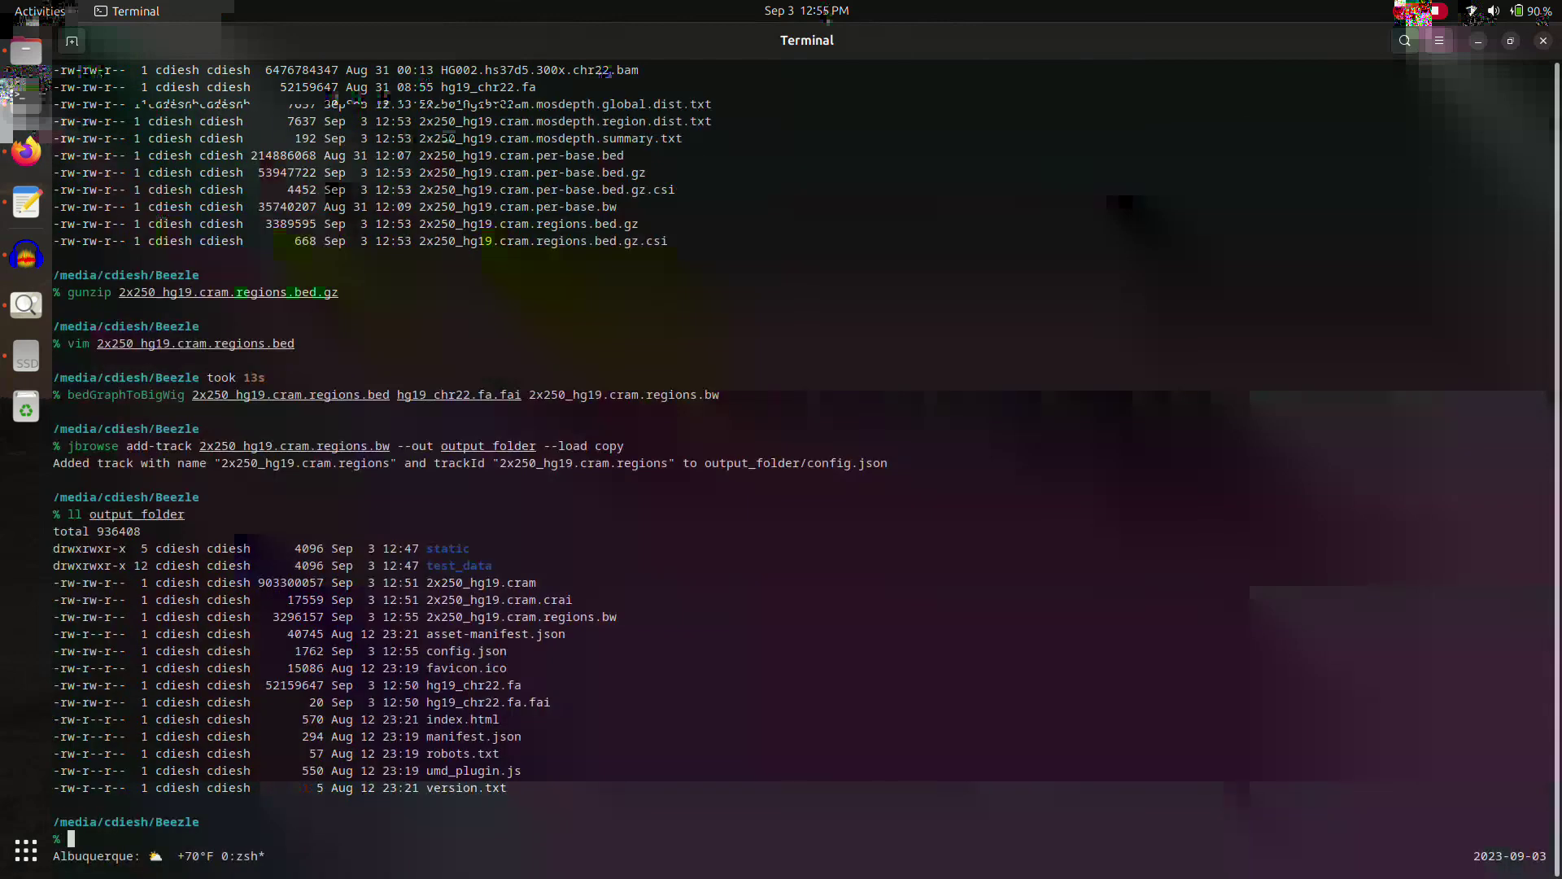
{"action": "type", "text": "l"}
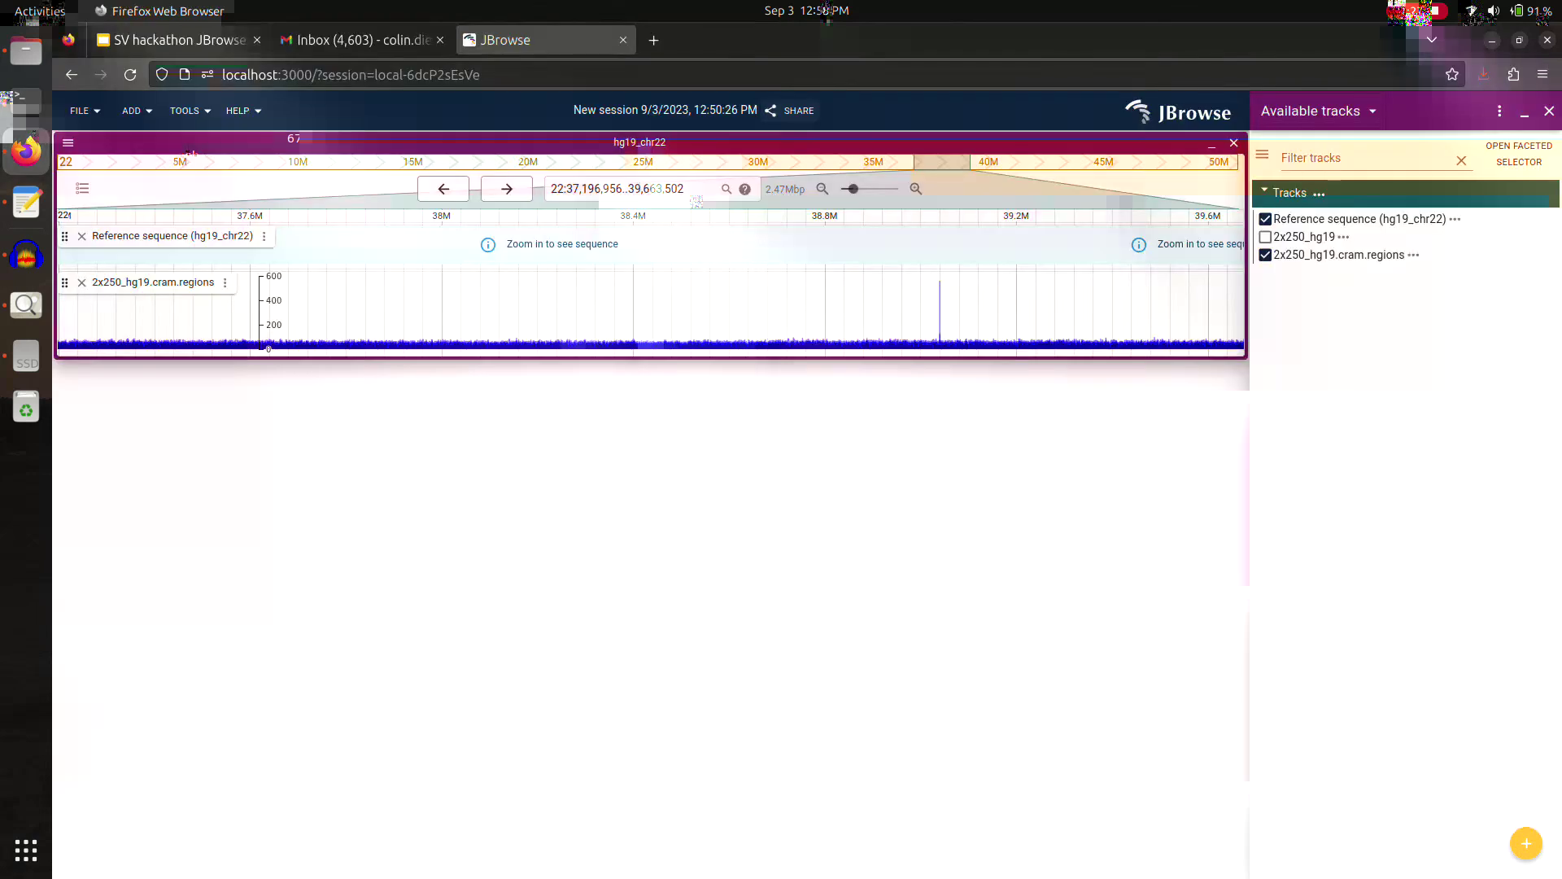
Step: Reload JBrowse and return the view to its import form
{"action": "key", "text": "F5"}
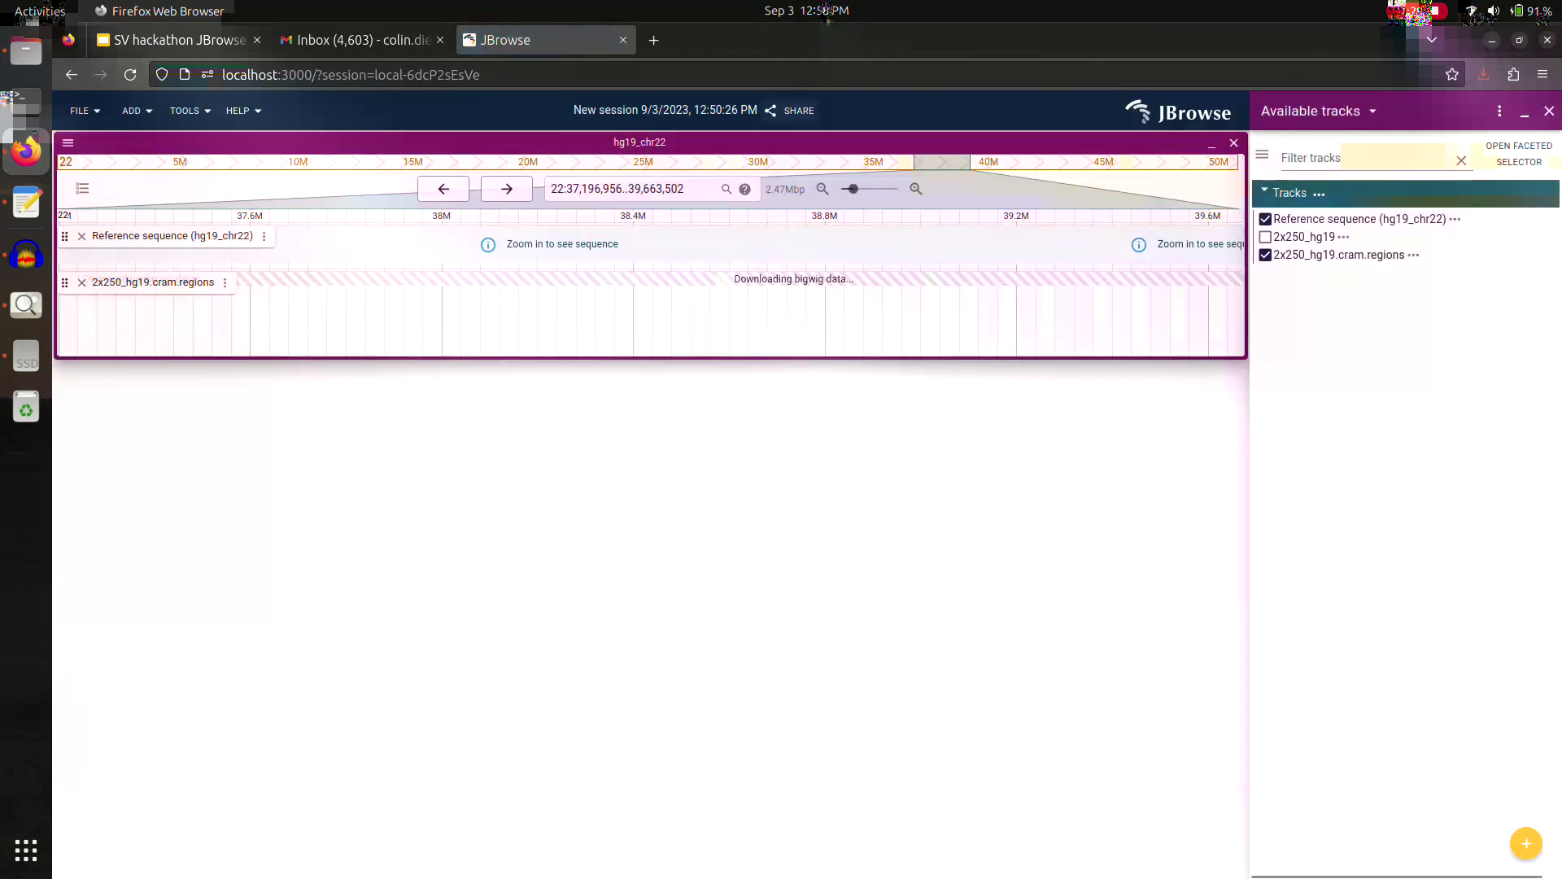
{"action": "left_click", "coordinate": [67, 142]}
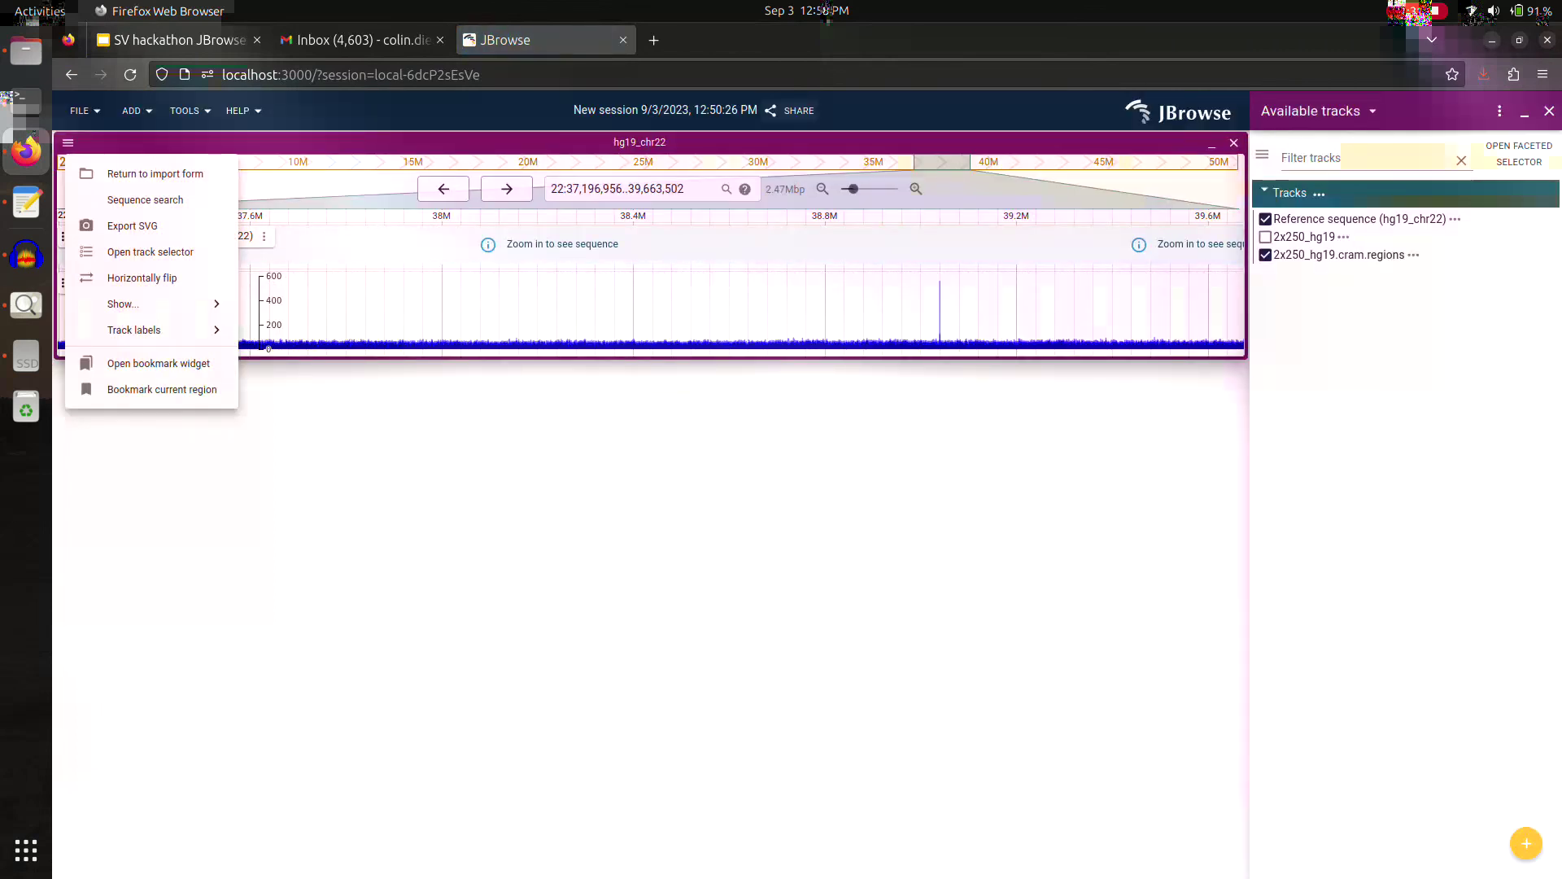
{"action": "key", "text": "Return"}
{"action": "key", "text": "Return"}
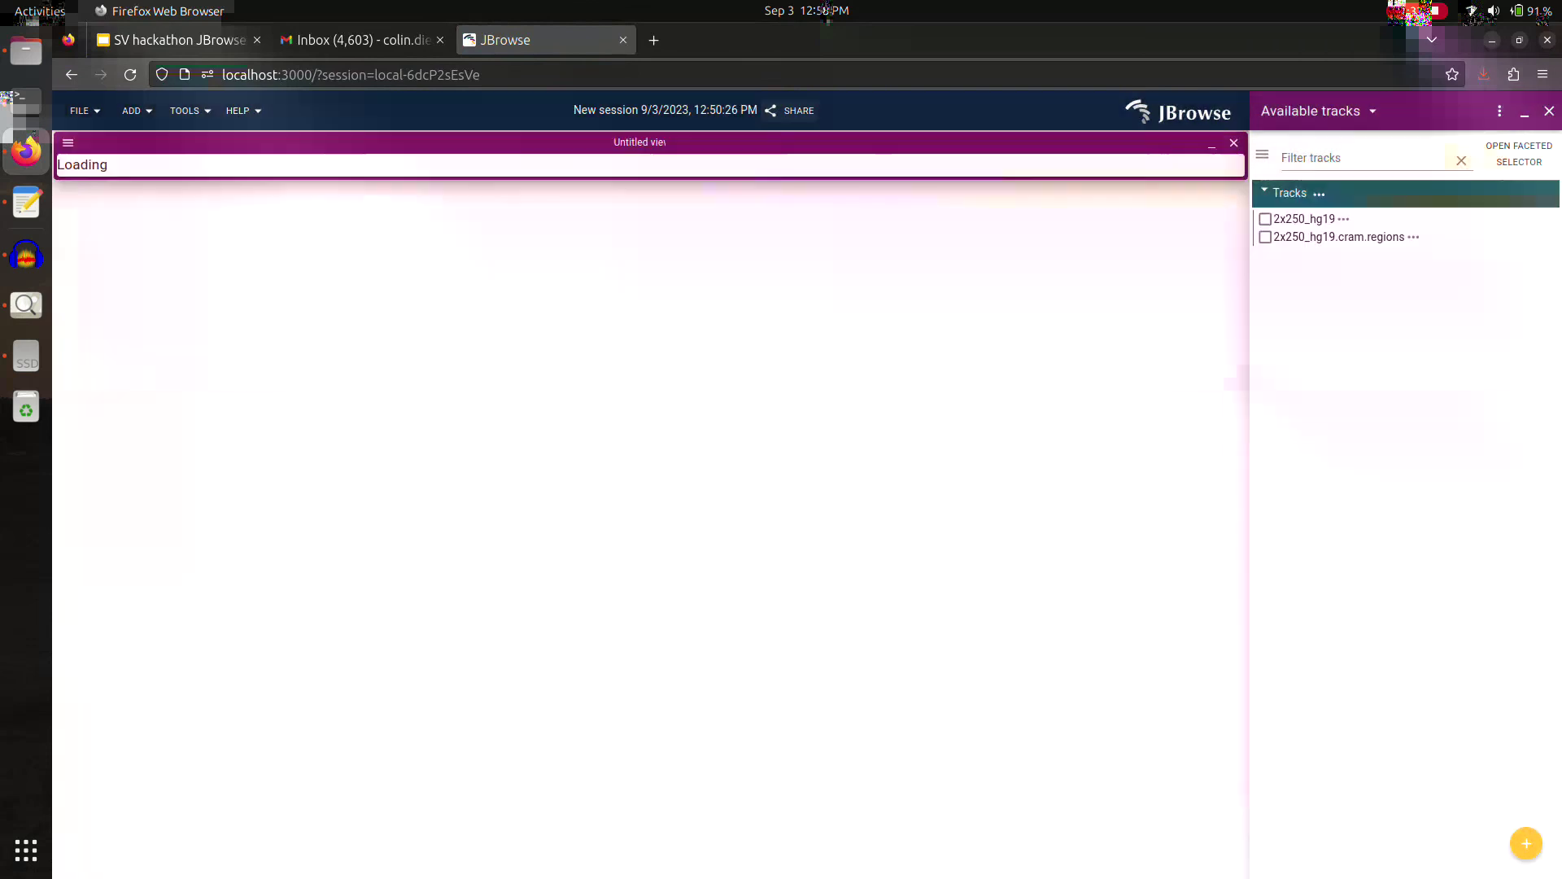
{"action": "left_click", "coordinate": [414, 201]}
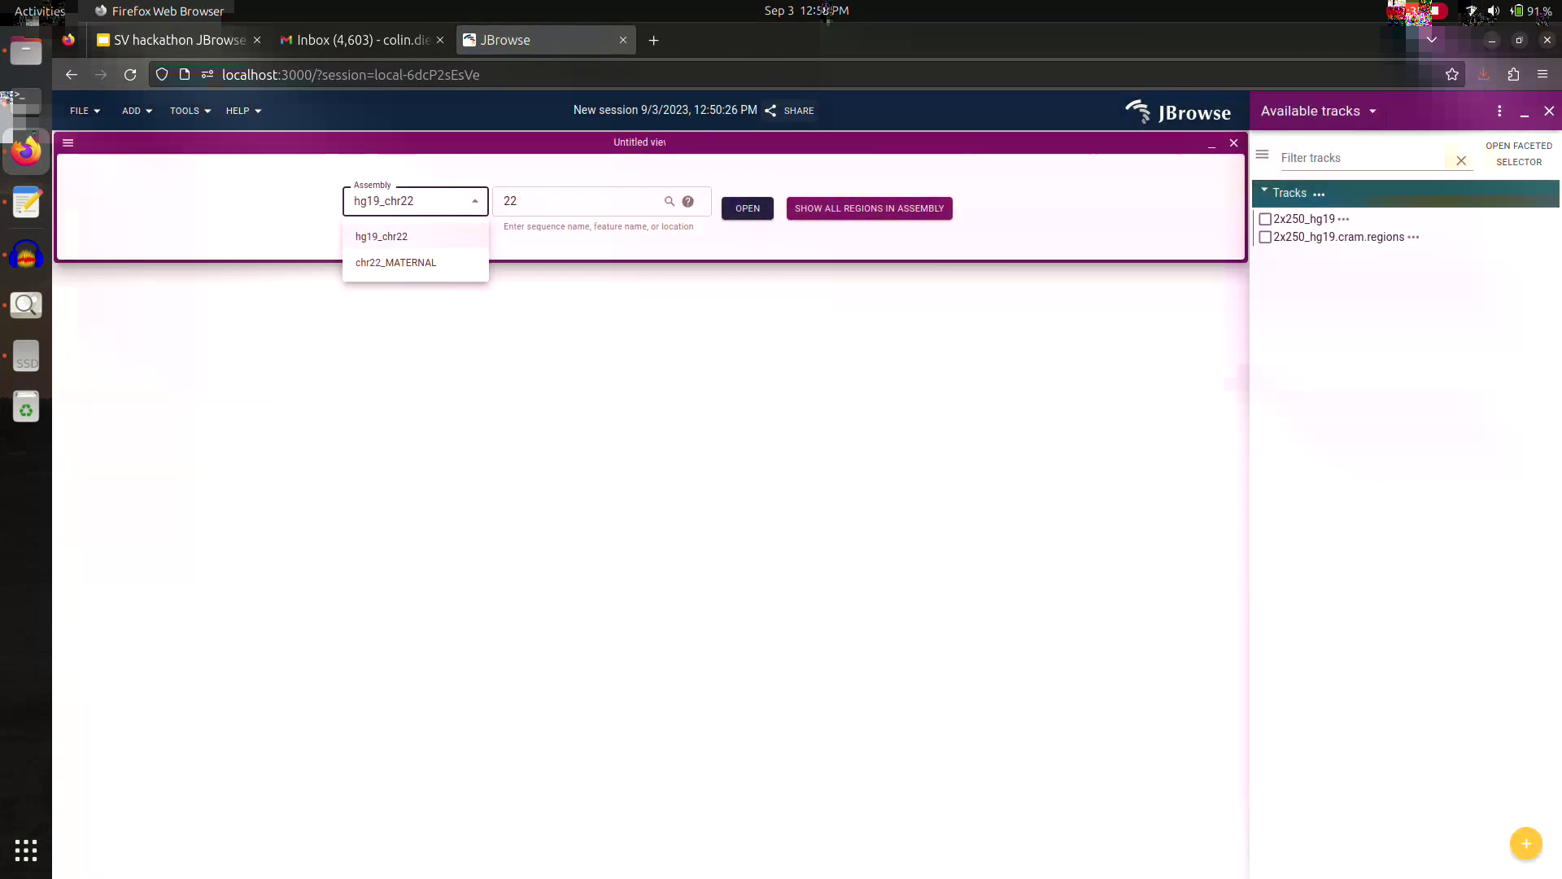
Step: Choose chr22_MATERNAL as the assembly in the import form
{"action": "key", "text": "Down"}
{"action": "key", "text": "Return"}
{"action": "key", "text": "Down"}
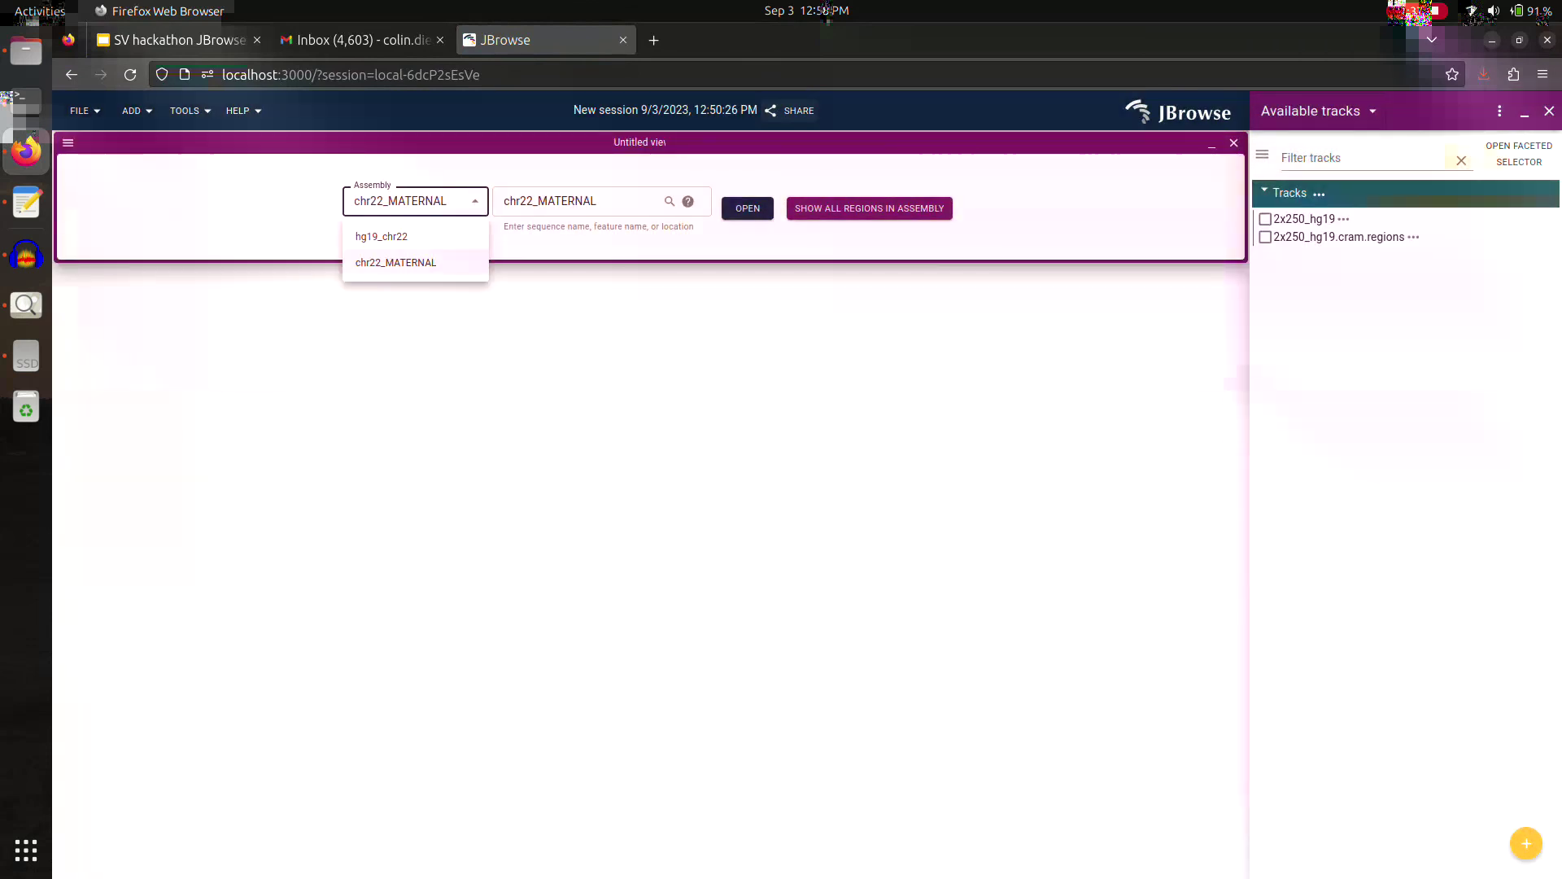
{"action": "key", "text": "Up"}
{"action": "key", "text": "Return"}
{"action": "key", "text": "Down"}
{"action": "key", "text": "Down"}
{"action": "key", "text": "Return"}
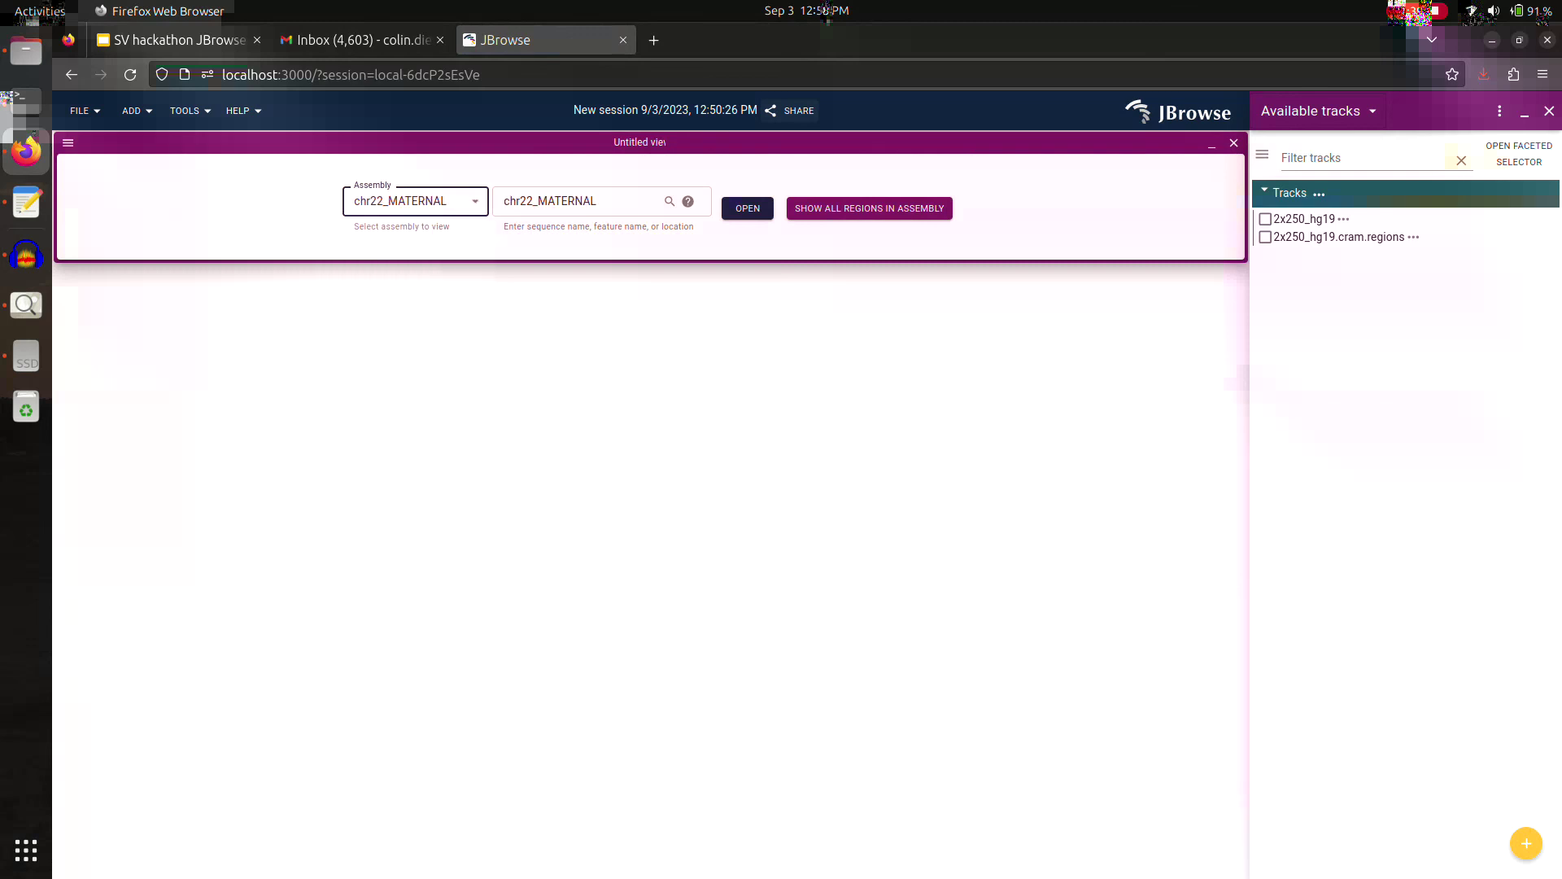
Step: In the terminal, start a jbrowse add-track command for chr22_MATERNAL_vs_hg19_cigar.paf
{"action": "left_click", "coordinate": [26, 99]}
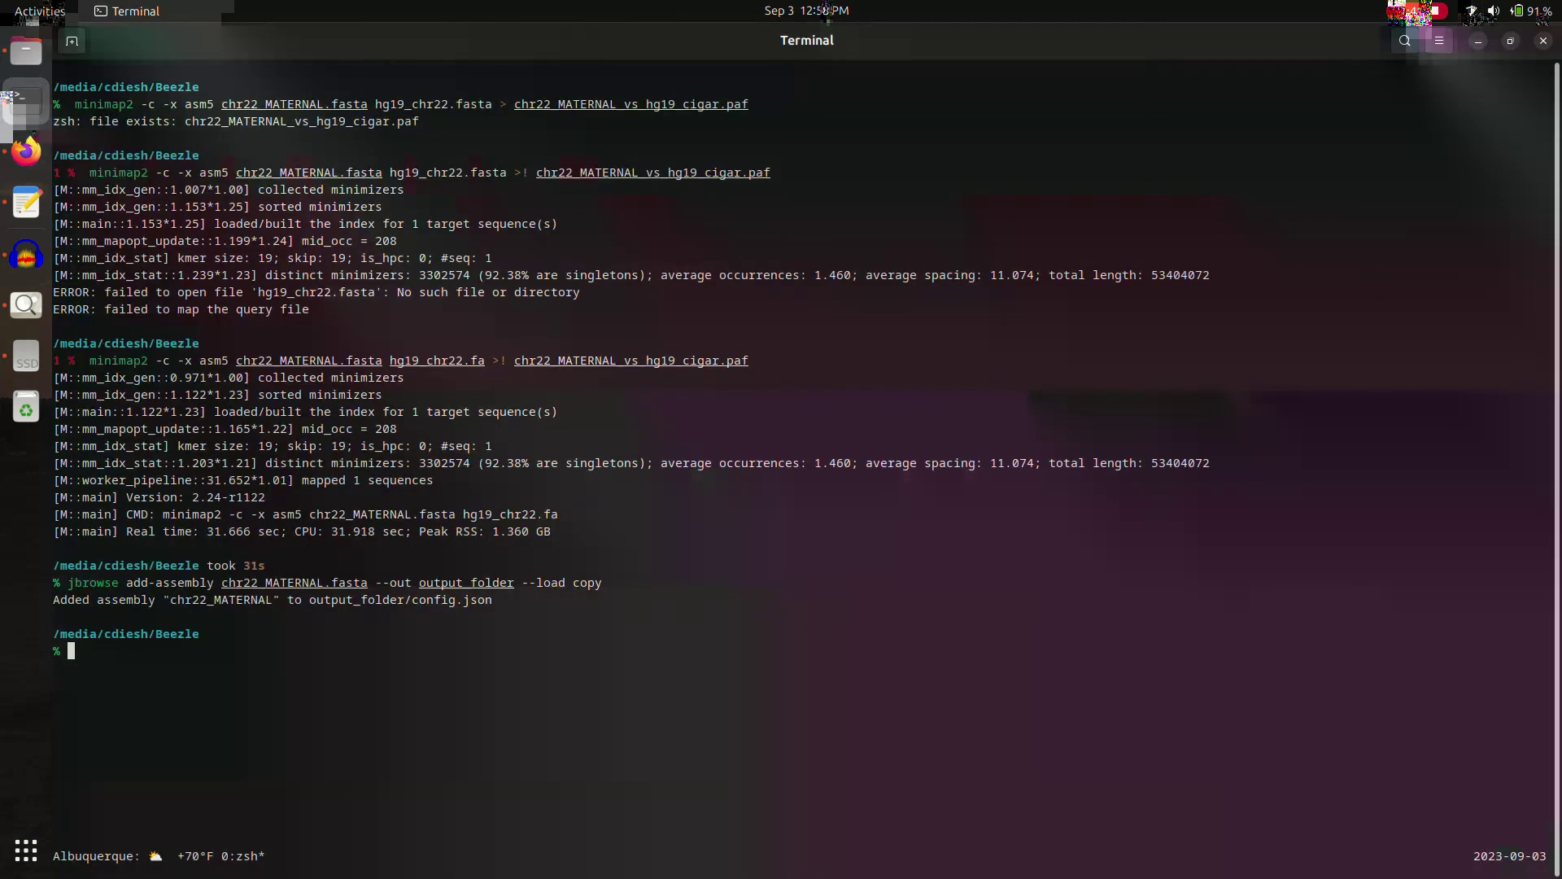
{"action": "type", "text": "j"}
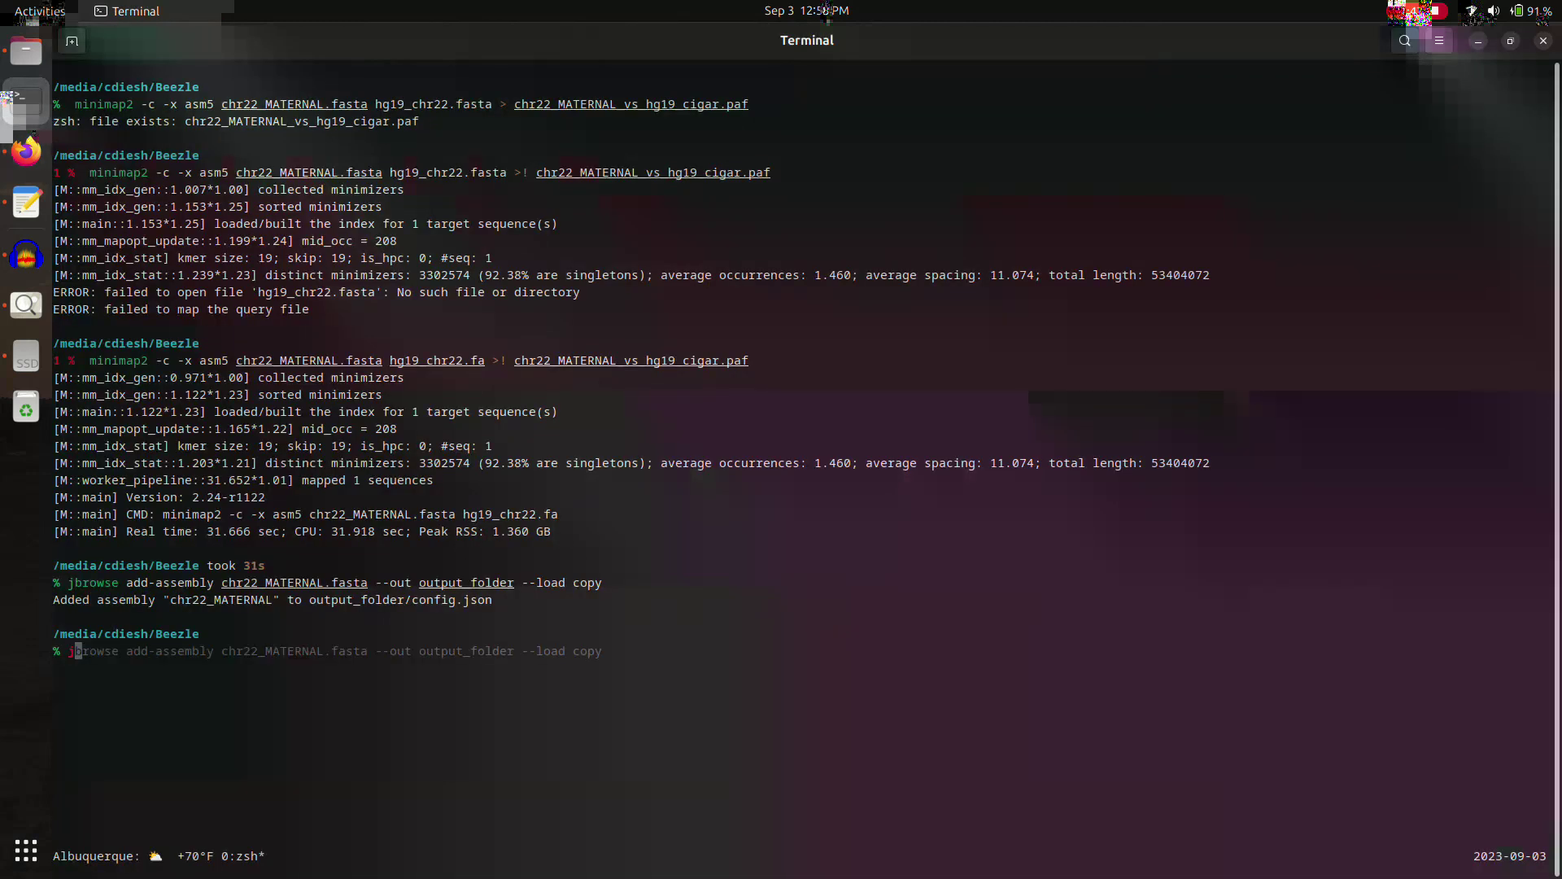
{"action": "type", "text": "browse add-track"}
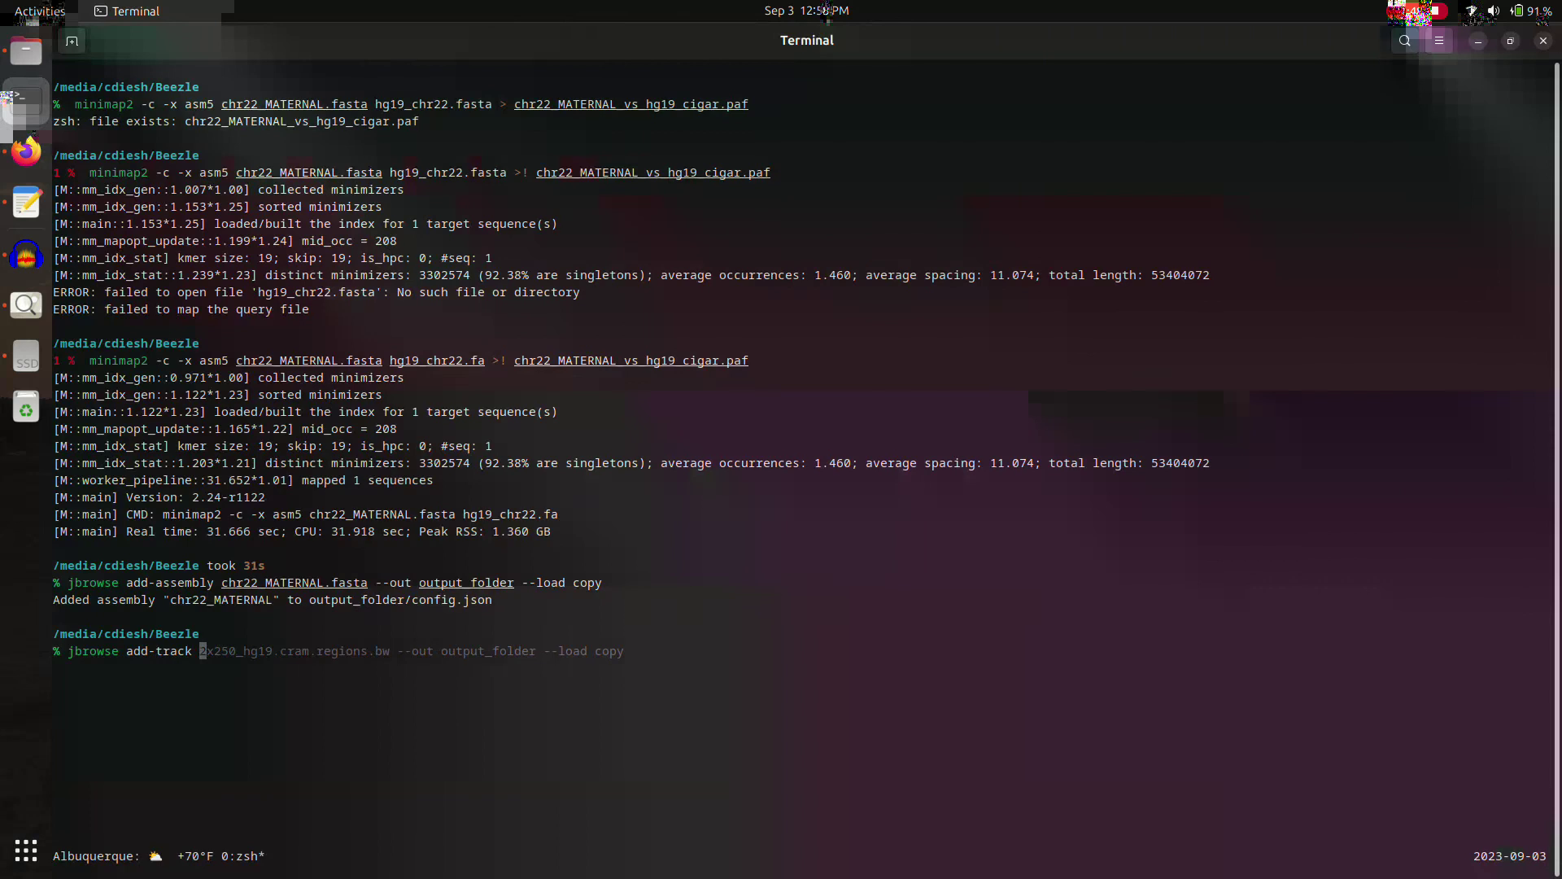
{"action": "key", "text": "BackSpace"}
{"action": "key", "text": "BackSpace"}
{"action": "key", "text": "BackSpace"}
{"action": "key", "text": "BackSpace"}
{"action": "key", "text": "BackSpace"}
{"action": "key", "text": "BackSpace"}
{"action": "type", "text": "assembl "}
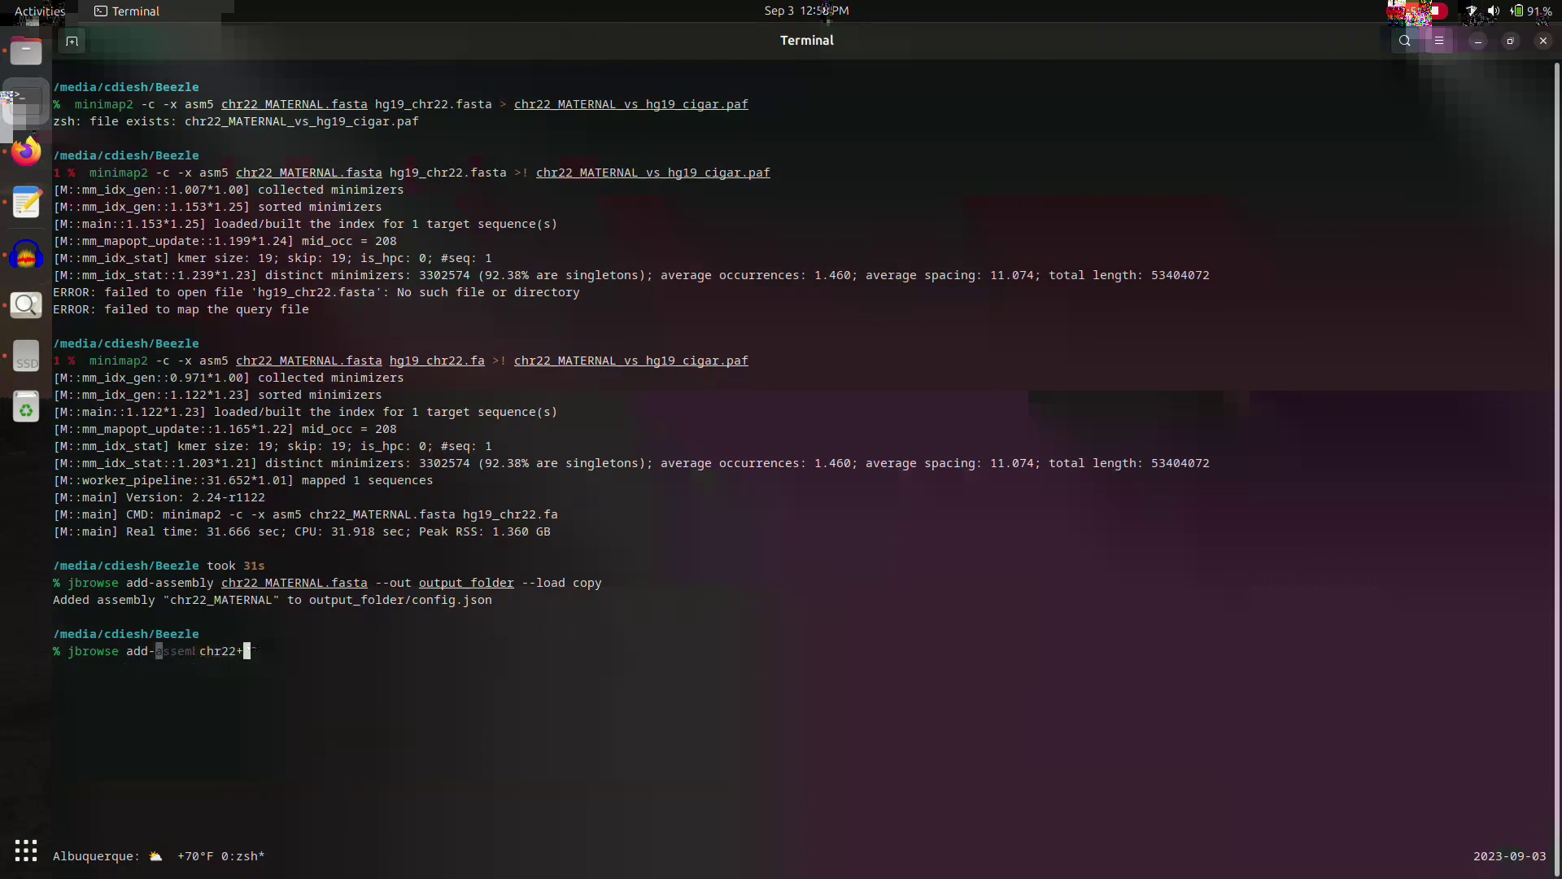
{"action": "type", "text": "chr22_MATERNAL"}
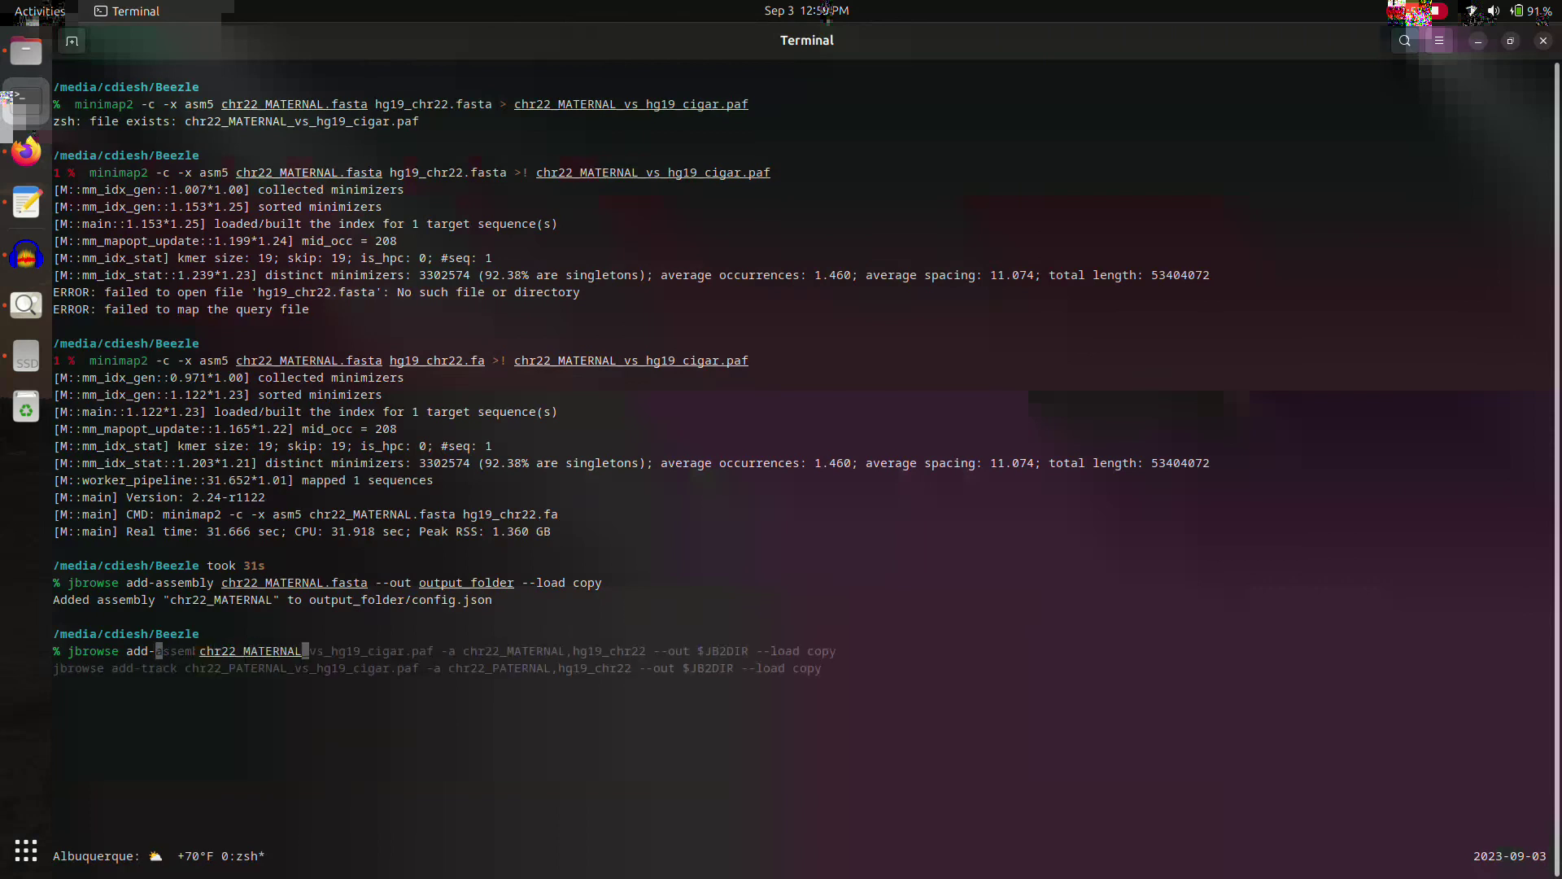
{"action": "type", "text": "_vs_jg"}
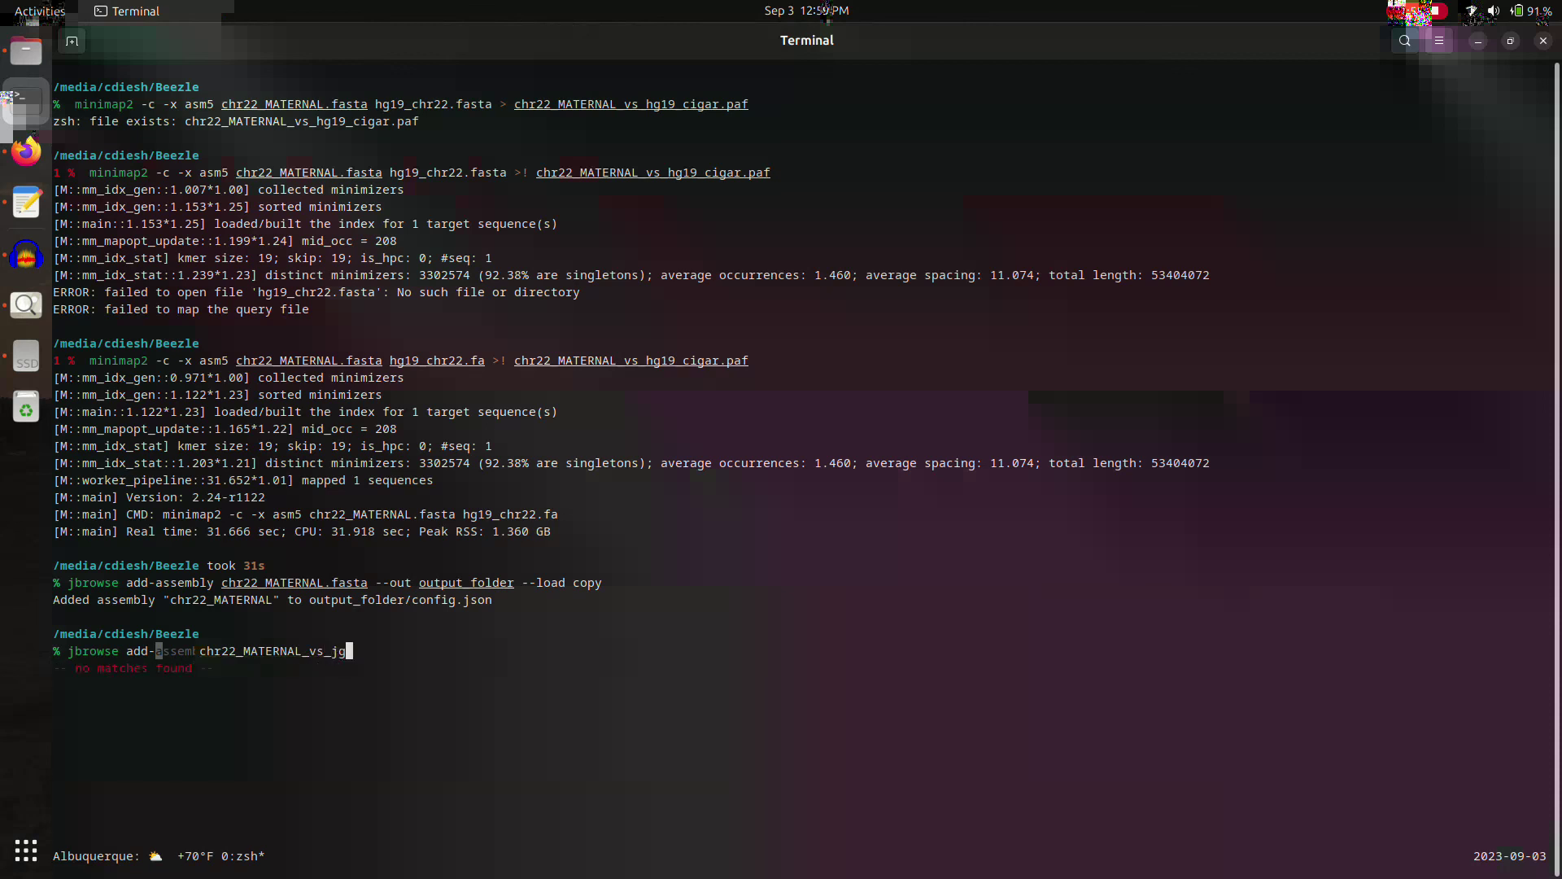
{"action": "key", "text": "BackSpace"}
{"action": "key", "text": "BackSpace"}
{"action": "type", "text": "h"}
{"action": "key", "text": "ctrl+Right"}
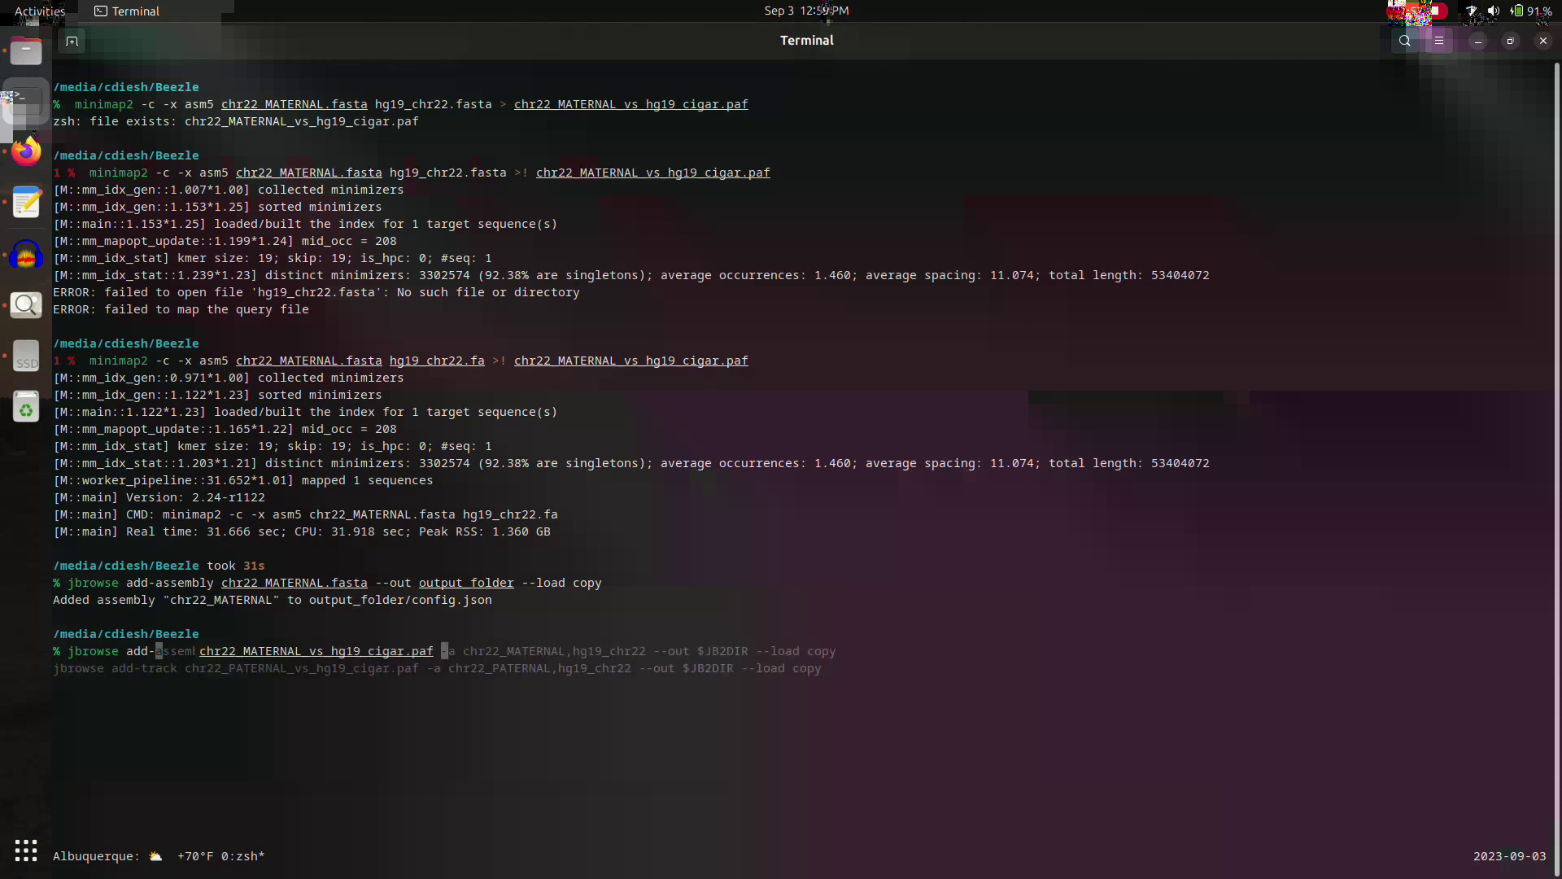
Step: Add -a chr22_MATERNAL,hg19_chr22 --out output_folder/ --load copy to the command
{"action": "key", "text": "ctrl+Right"}
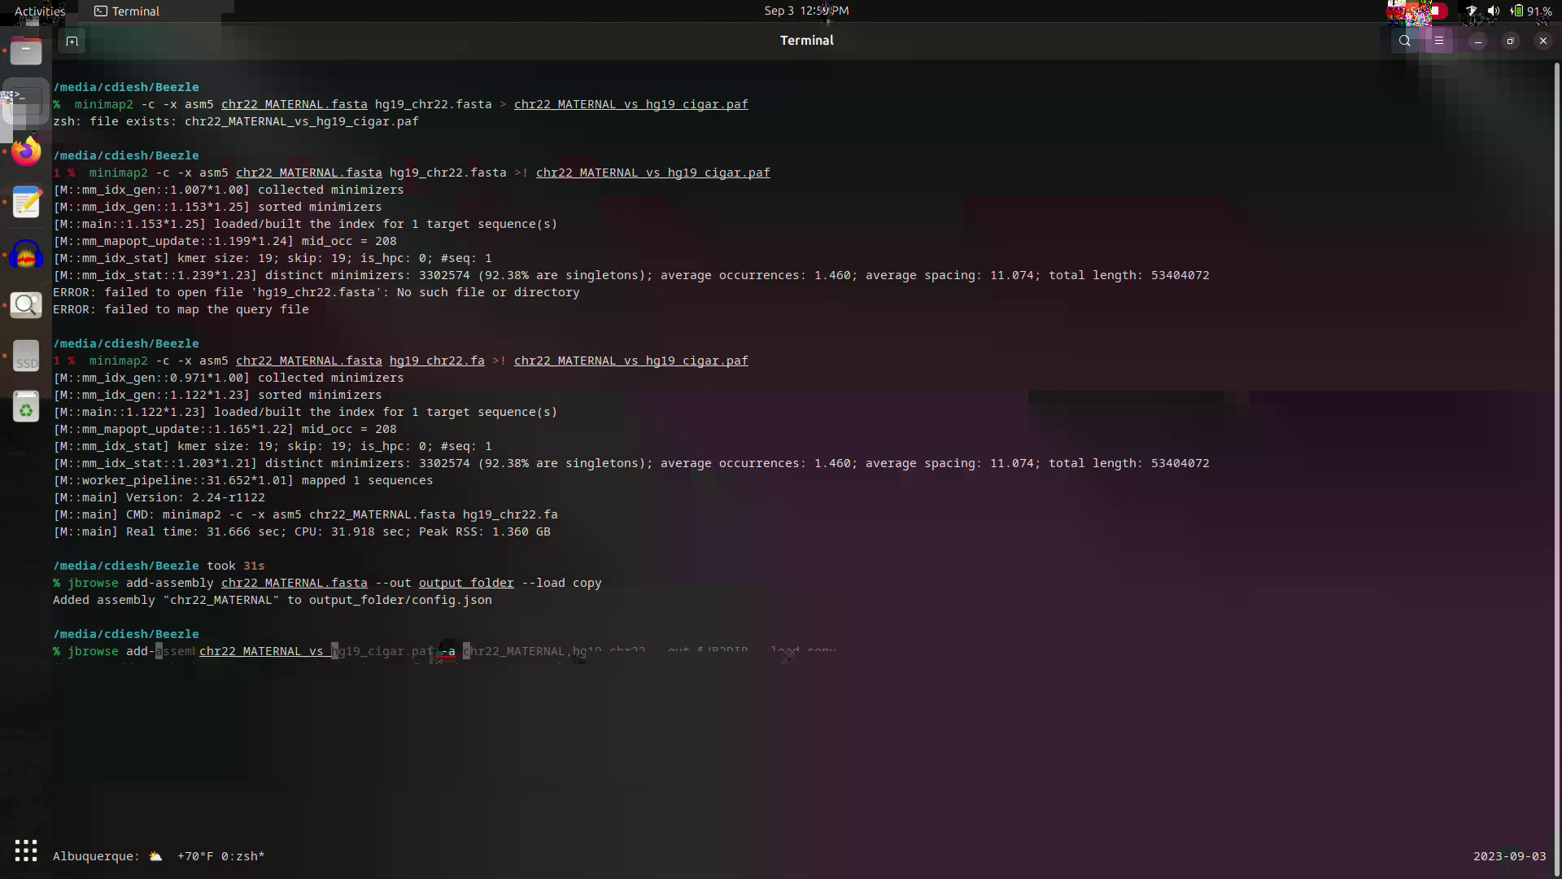
{"action": "key", "text": "BackSpace"}
{"action": "key", "text": "BackSpace"}
{"action": "key", "text": "BackSpace"}
{"action": "type", "text": "--assemblyNames"}
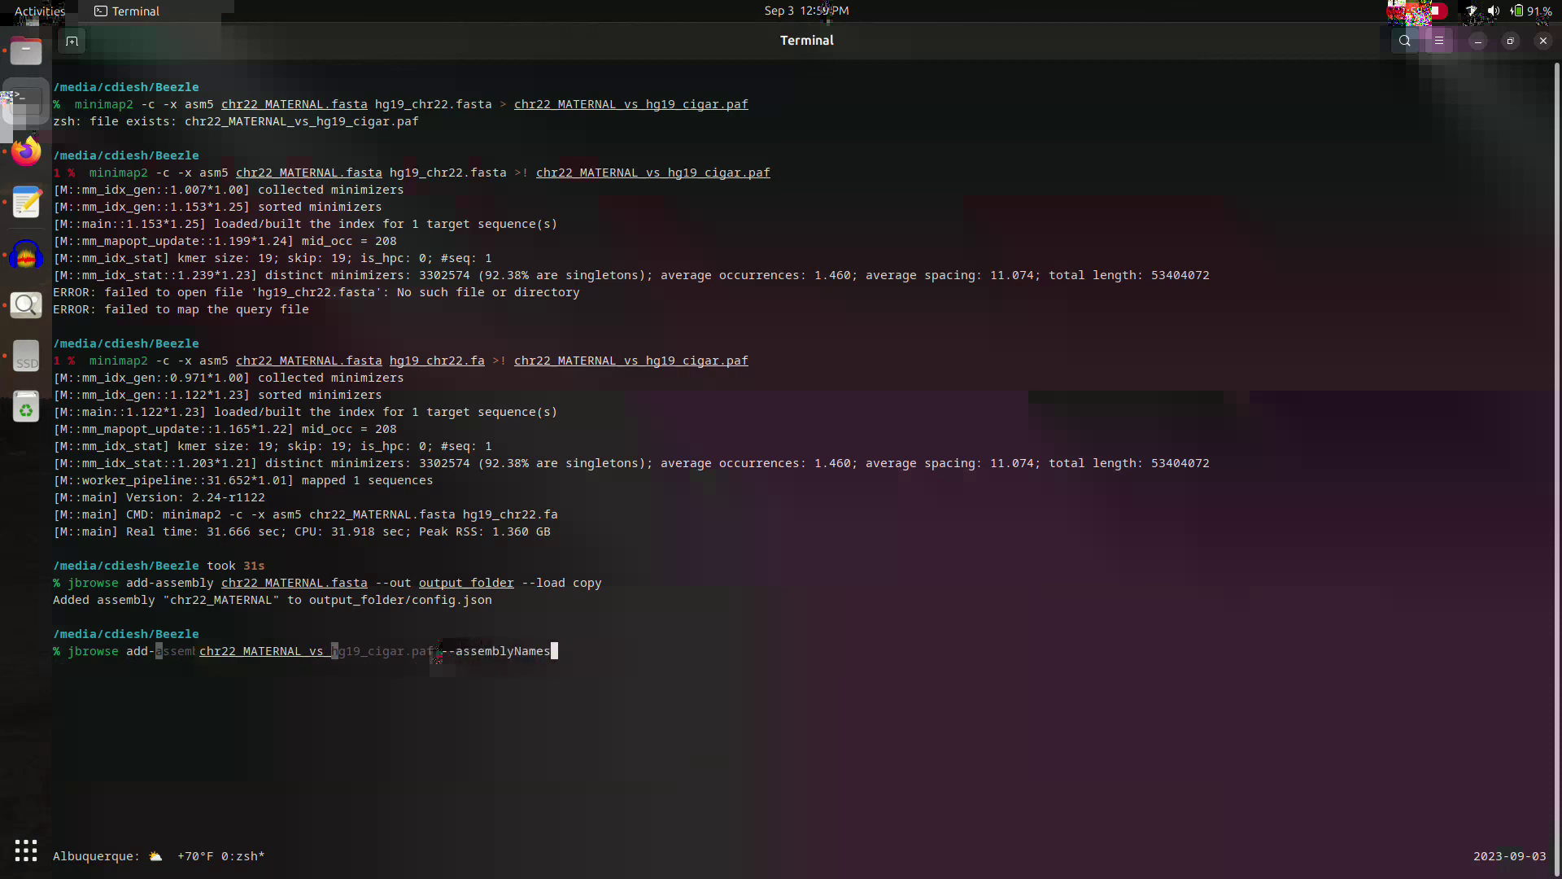
{"action": "key", "text": "BackSpace"}
{"action": "key", "text": "BackSpace"}
{"action": "key", "text": "BackSpace"}
{"action": "key", "text": "BackSpace"}
{"action": "key", "text": "BackSpace"}
{"action": "key", "text": "BackSpace"}
{"action": "key", "text": "BackSpace"}
{"action": "key", "text": "BackSpace"}
{"action": "key", "text": "BackSpace"}
{"action": "key", "text": "BackSpace"}
{"action": "key", "text": "BackSpace"}
{"action": "key", "text": "BackSpace"}
{"action": "key", "text": "BackSpace"}
{"action": "key", "text": "BackSpace"}
{"action": "key", "text": "BackSpace"}
{"action": "key", "text": "BackSpace"}
{"action": "key", "text": "ctrl+Right"}
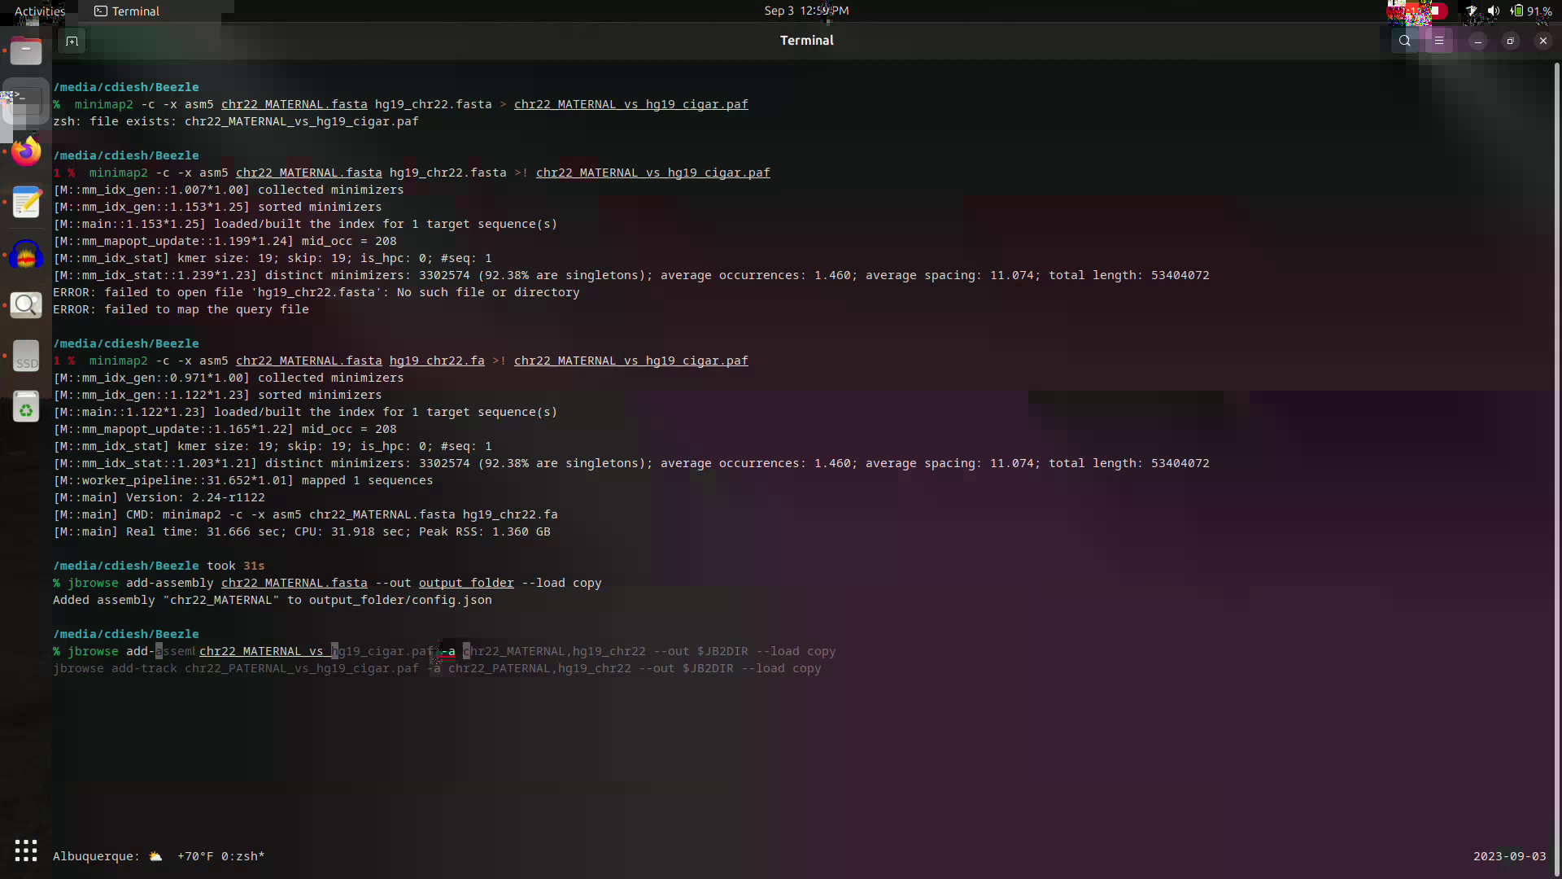
{"action": "type", "text": "chr22_MATERNAL,hg19_chr22"}
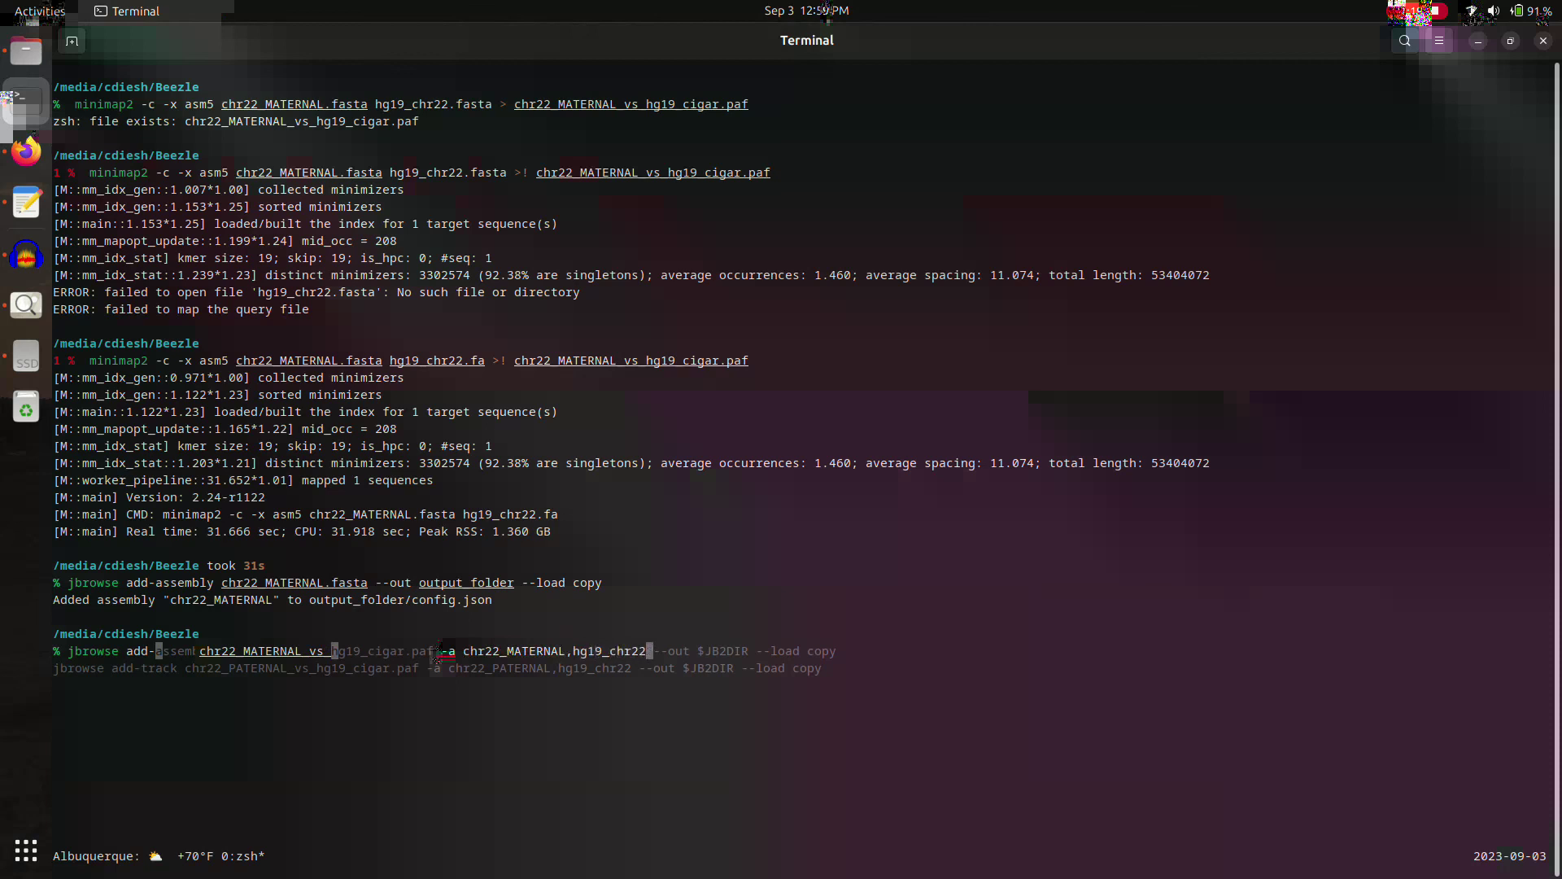
{"action": "type", "text": " --out output_folder/"}
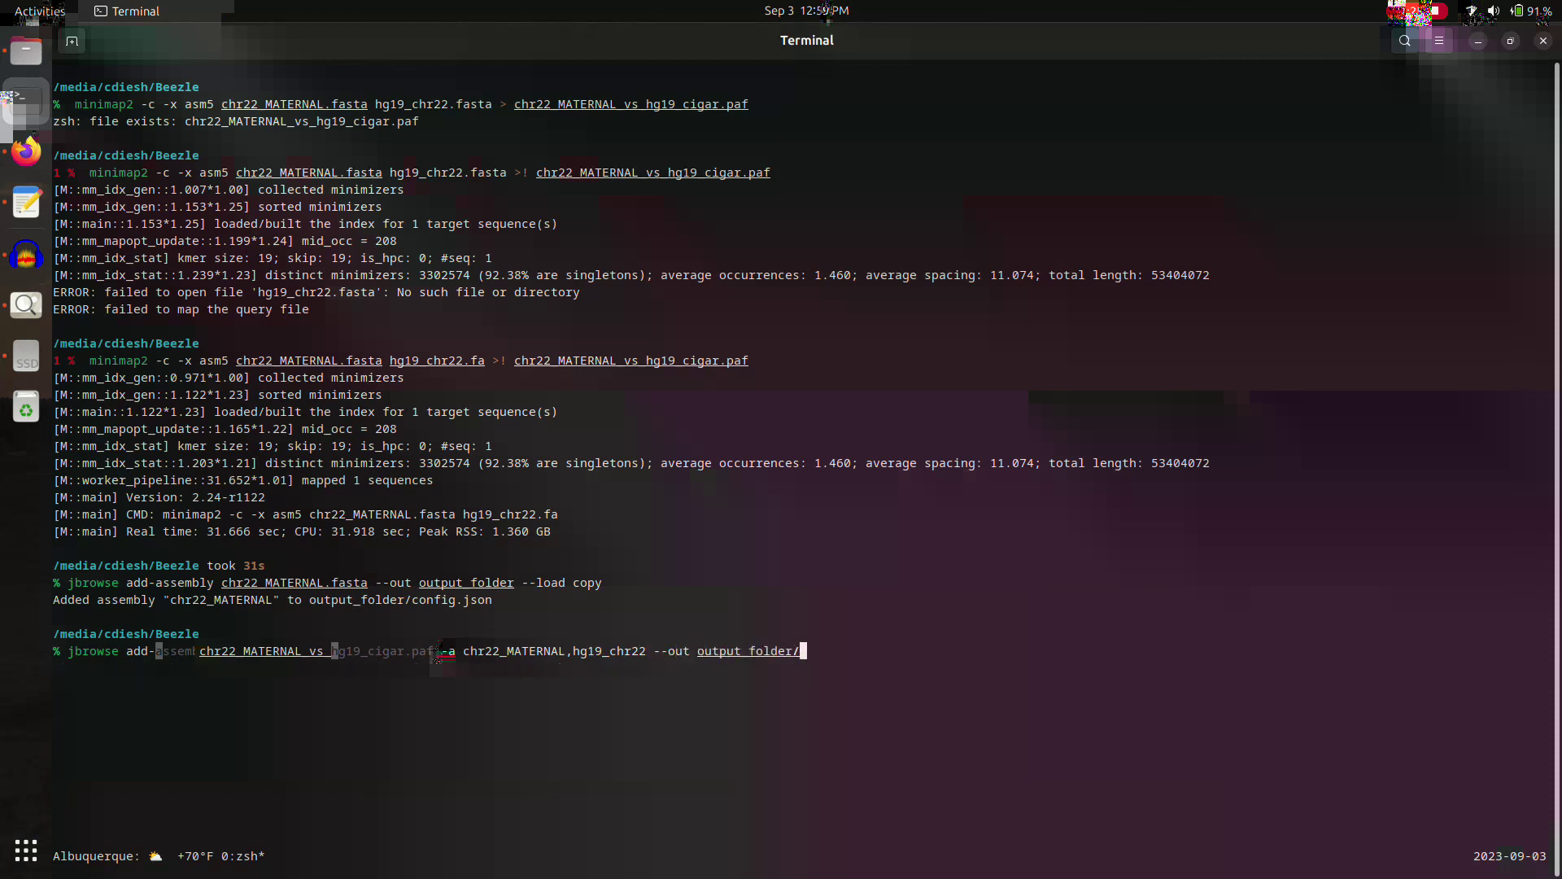
{"action": "type", "text": " --load copy"}
Step: Remove chr22_MATERNAL from the front of the -a assembly list
{"action": "key", "text": "Left"}
{"action": "key", "text": "Left"}
{"action": "key", "text": "Left"}
{"action": "key", "text": "Left"}
{"action": "key", "text": "Left"}
{"action": "key", "text": "Left"}
{"action": "key", "text": "Left"}
{"action": "key", "text": "Left"}
{"action": "key", "text": "Left"}
{"action": "key", "text": "Left"}
{"action": "key", "text": "Left"}
{"action": "key", "text": "Left"}
{"action": "key", "text": "Left"}
{"action": "key", "text": "Left"}
{"action": "key", "text": "Left"}
{"action": "key", "text": "Left"}
{"action": "key", "text": "Left"}
{"action": "key", "text": "Left"}
{"action": "key", "text": "Left"}
{"action": "key", "text": "Left"}
{"action": "key", "text": "Left"}
{"action": "key", "text": "BackSpace"}
{"action": "key", "text": "BackSpace"}
{"action": "key", "text": "BackSpace"}
{"action": "key", "text": "BackSpace"}
{"action": "key", "text": "BackSpace"}
{"action": "key", "text": "BackSpace"}
{"action": "key", "text": "BackSpace"}
{"action": "key", "text": "BackSpace"}
{"action": "key", "text": "BackSpace"}
{"action": "key", "text": "BackSpace"}
{"action": "key", "text": "BackSpace"}
{"action": "key", "text": "BackSpace"}
{"action": "key", "text": "BackSpace"}
{"action": "key", "text": "BackSpace"}
{"action": "key", "text": "BackSpace"}
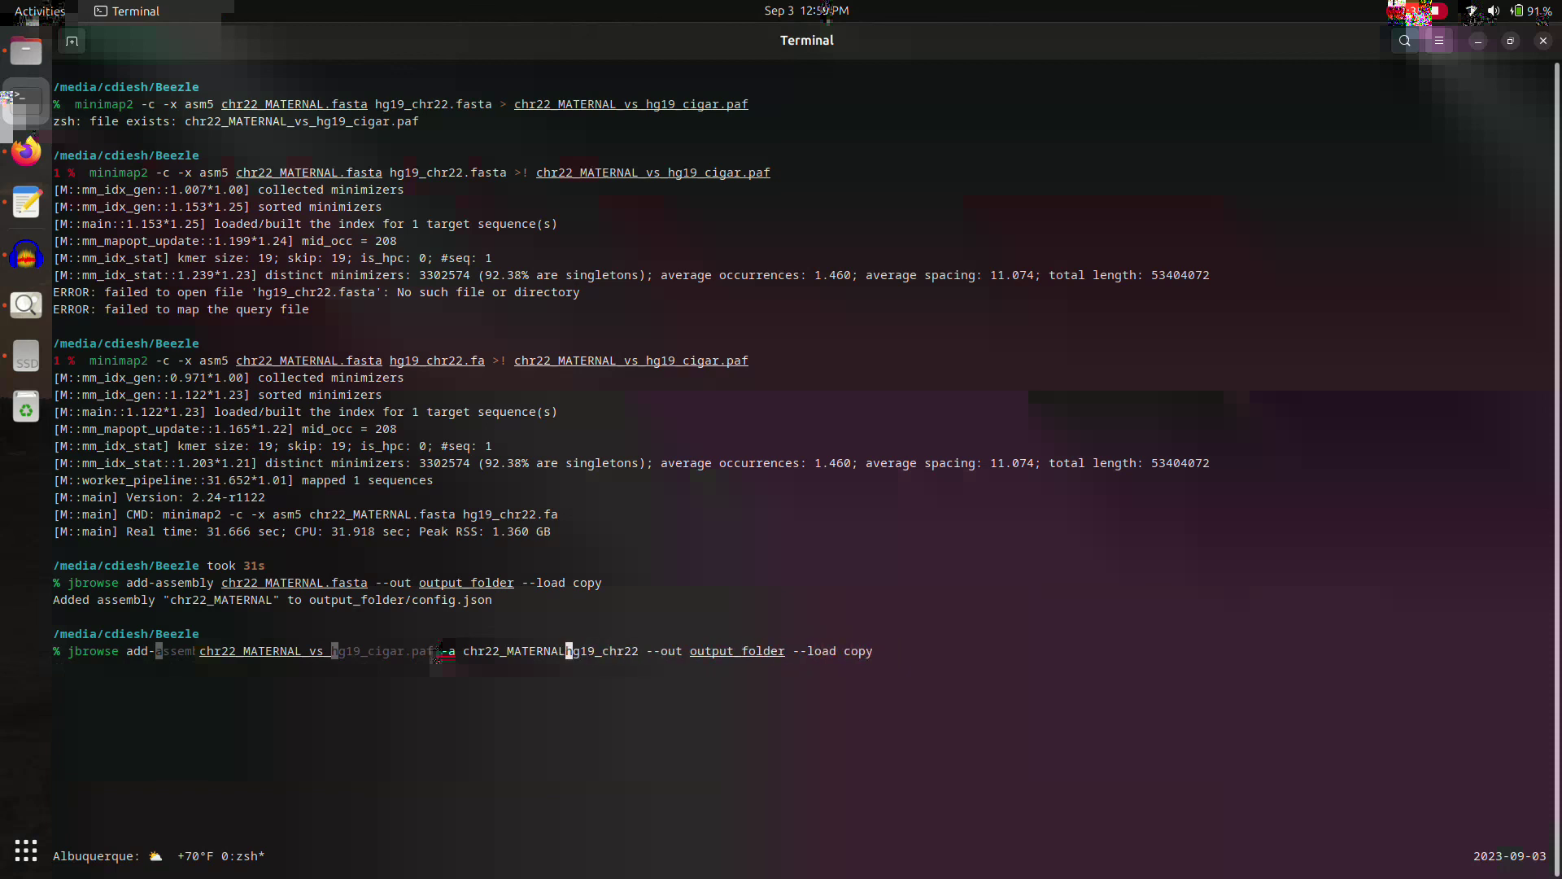
{"action": "key", "text": "Right"}
{"action": "key", "text": "Right"}
{"action": "key", "text": "Right"}
{"action": "key", "text": "Right"}
{"action": "key", "text": "Right"}
{"action": "key", "text": "Right"}
{"action": "key", "text": "Right"}
{"action": "key", "text": "Right"}
{"action": "key", "text": "Right"}
{"action": "key", "text": "Right"}
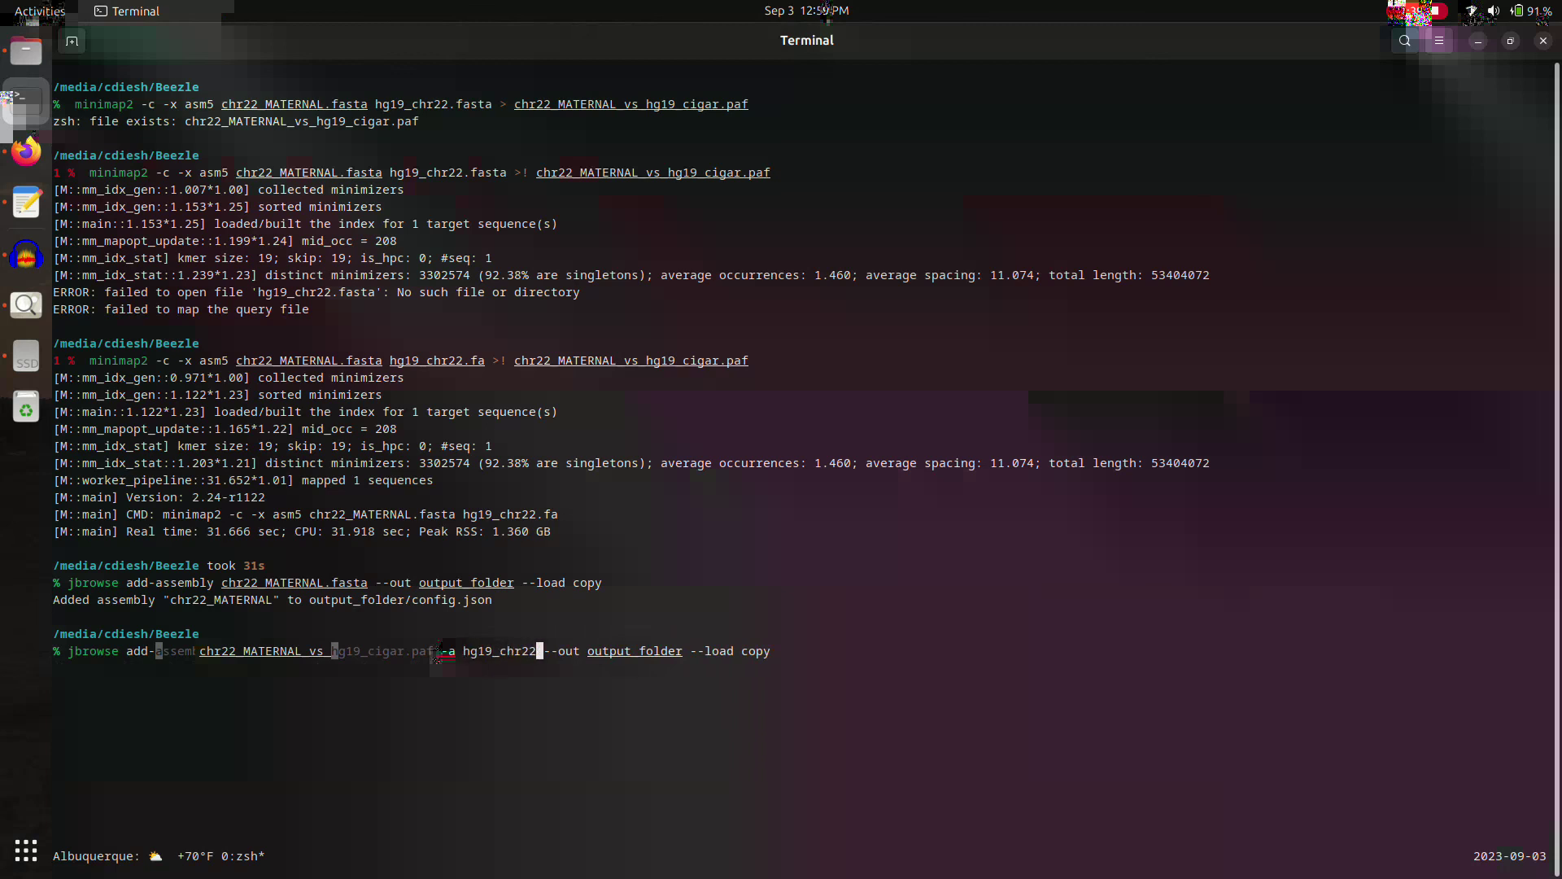
{"action": "left_click_drag", "start_coordinate": [239, 360], "coordinate": [340, 360]}
{"action": "left_click_drag", "start_coordinate": [240, 360], "coordinate": [485, 361]}
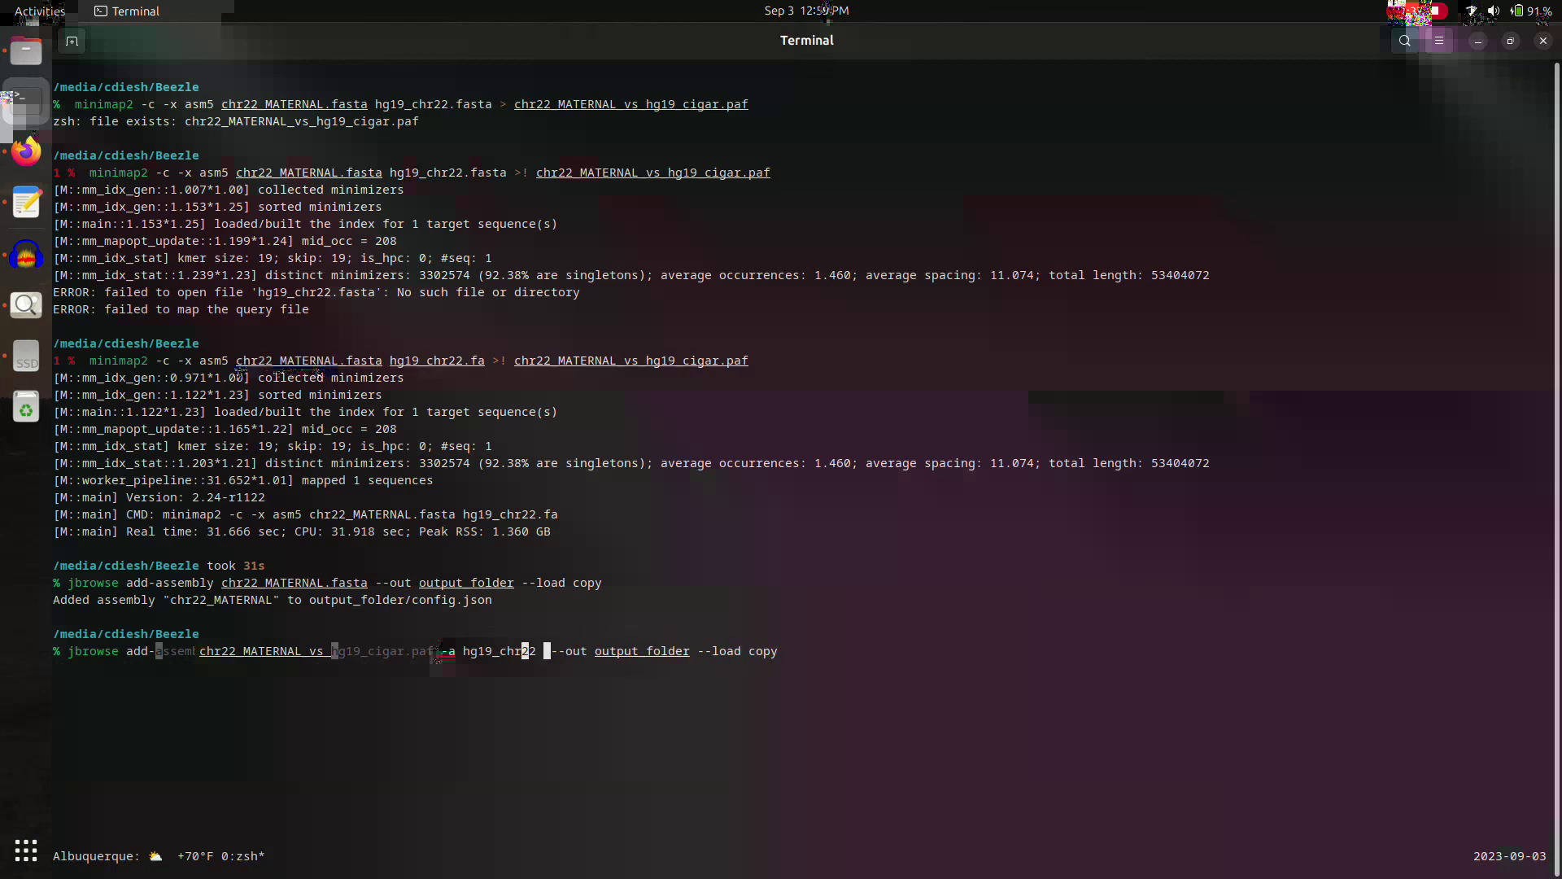
Step: Append chr22_MATERNAL after hg19_chr22 and run the add-track command
{"action": "key", "text": "BackSpace"}
{"action": "type", "text": ","}
{"action": "type", "text": "chr22_MAT"}
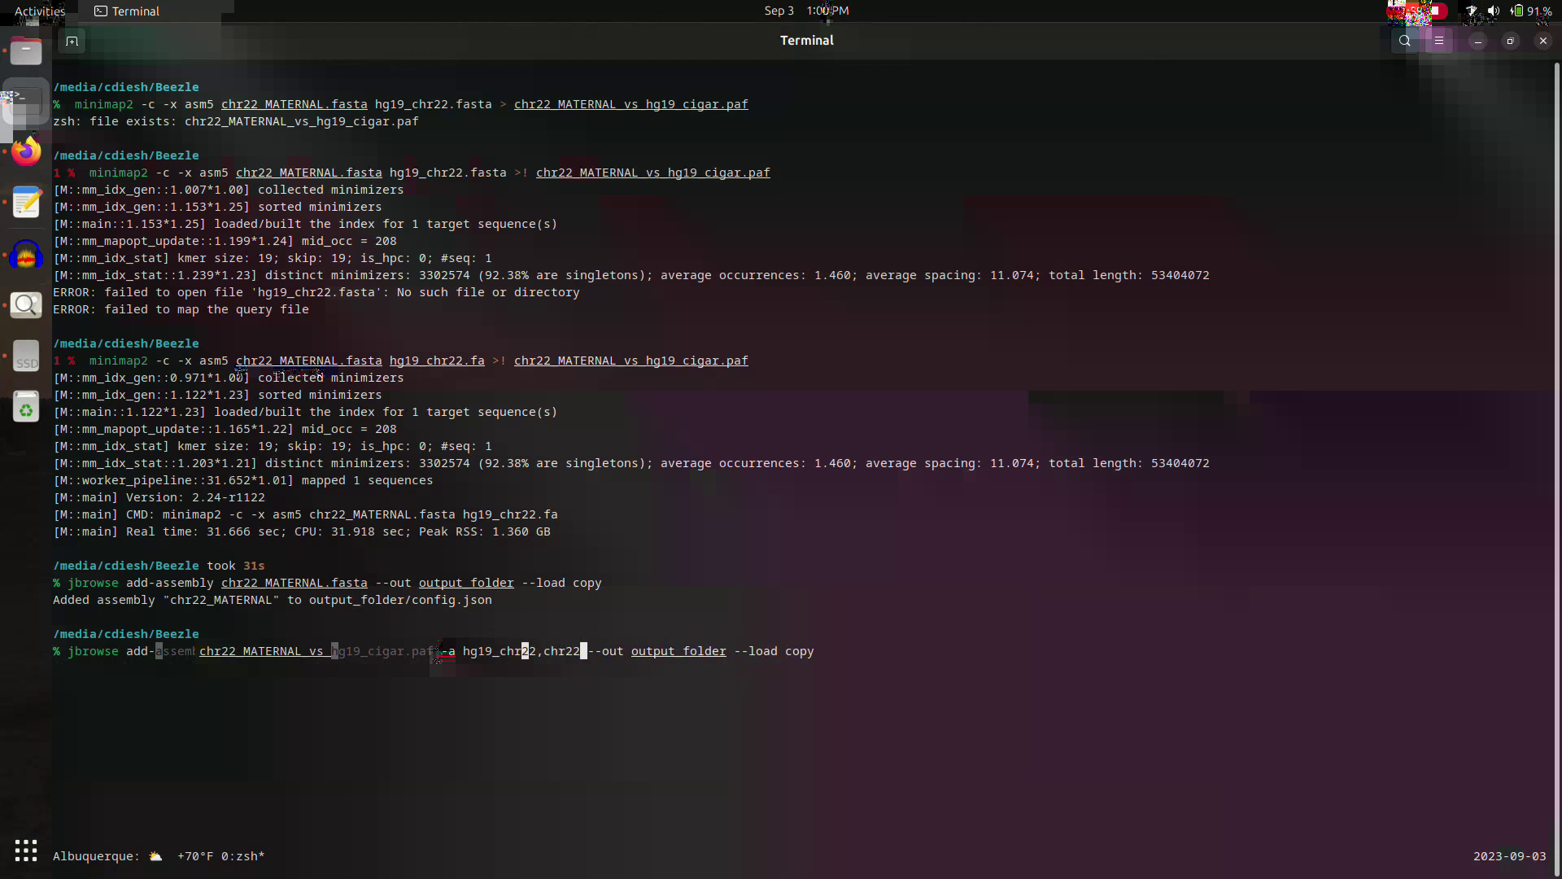
{"action": "type", "text": "ERNAL"}
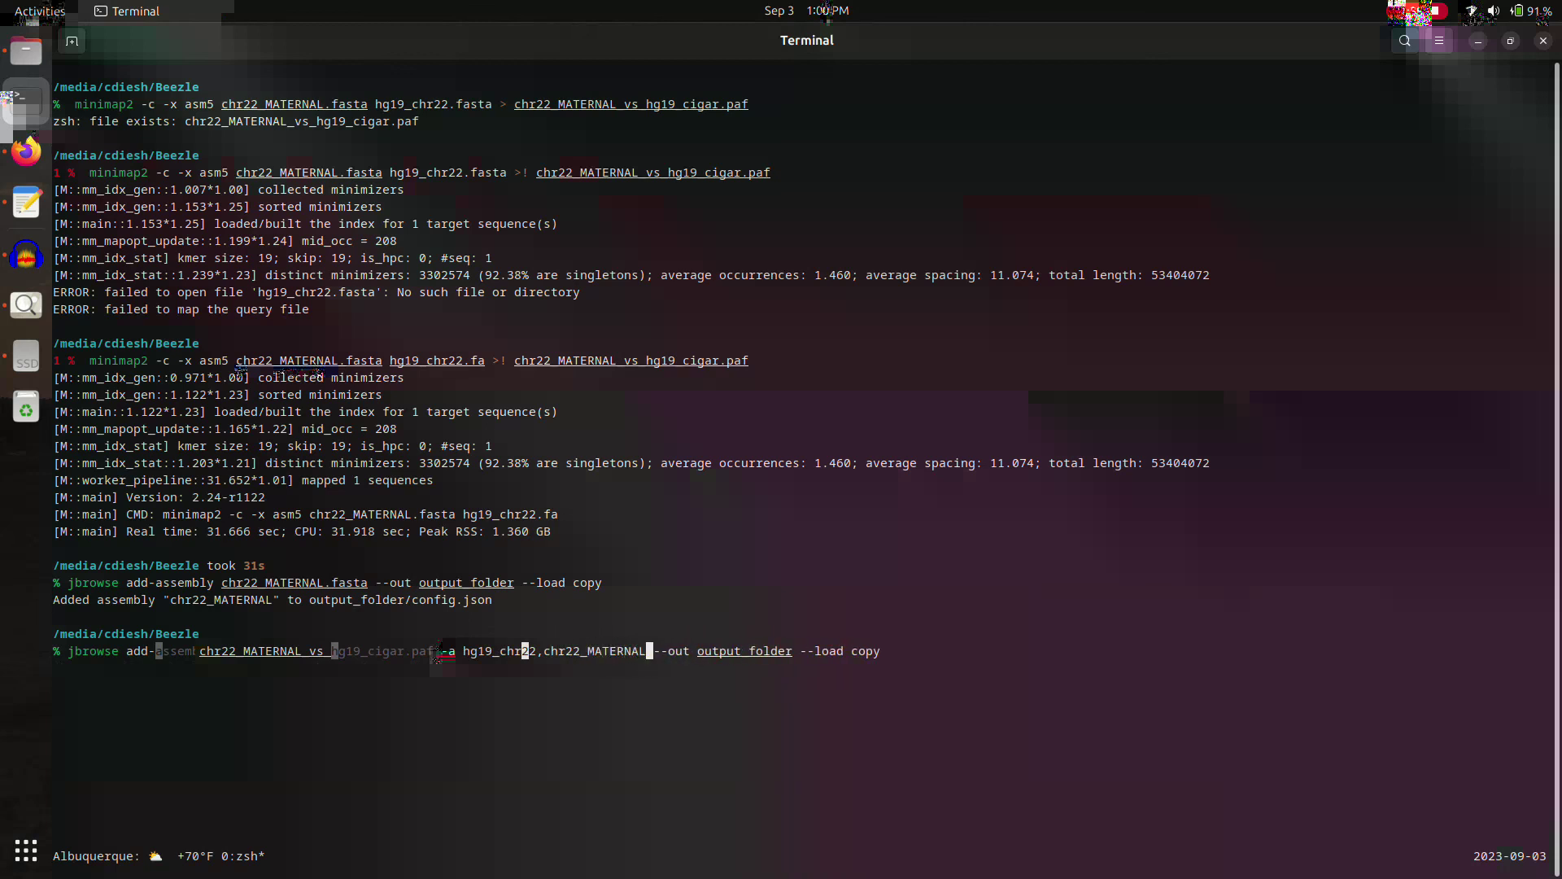
{"action": "key", "text": "BackSpace"}
{"action": "key", "text": "BackSpace"}
{"action": "key", "text": "BackSpace"}
{"action": "key", "text": "BackSpace"}
{"action": "key", "text": "BackSpace"}
{"action": "key", "text": "BackSpace"}
{"action": "key", "text": "BackSpace"}
{"action": "key", "text": "BackSpace"}
{"action": "key", "text": "BackSpace"}
{"action": "key", "text": "BackSpace"}
{"action": "key", "text": "BackSpace"}
{"action": "key", "text": "BackSpace"}
{"action": "key", "text": "BackSpace"}
{"action": "key", "text": "BackSpace"}
{"action": "key", "text": "BackSpace"}
{"action": "key", "text": "BackSpace"}
{"action": "type", "text": ",chr22_M"}
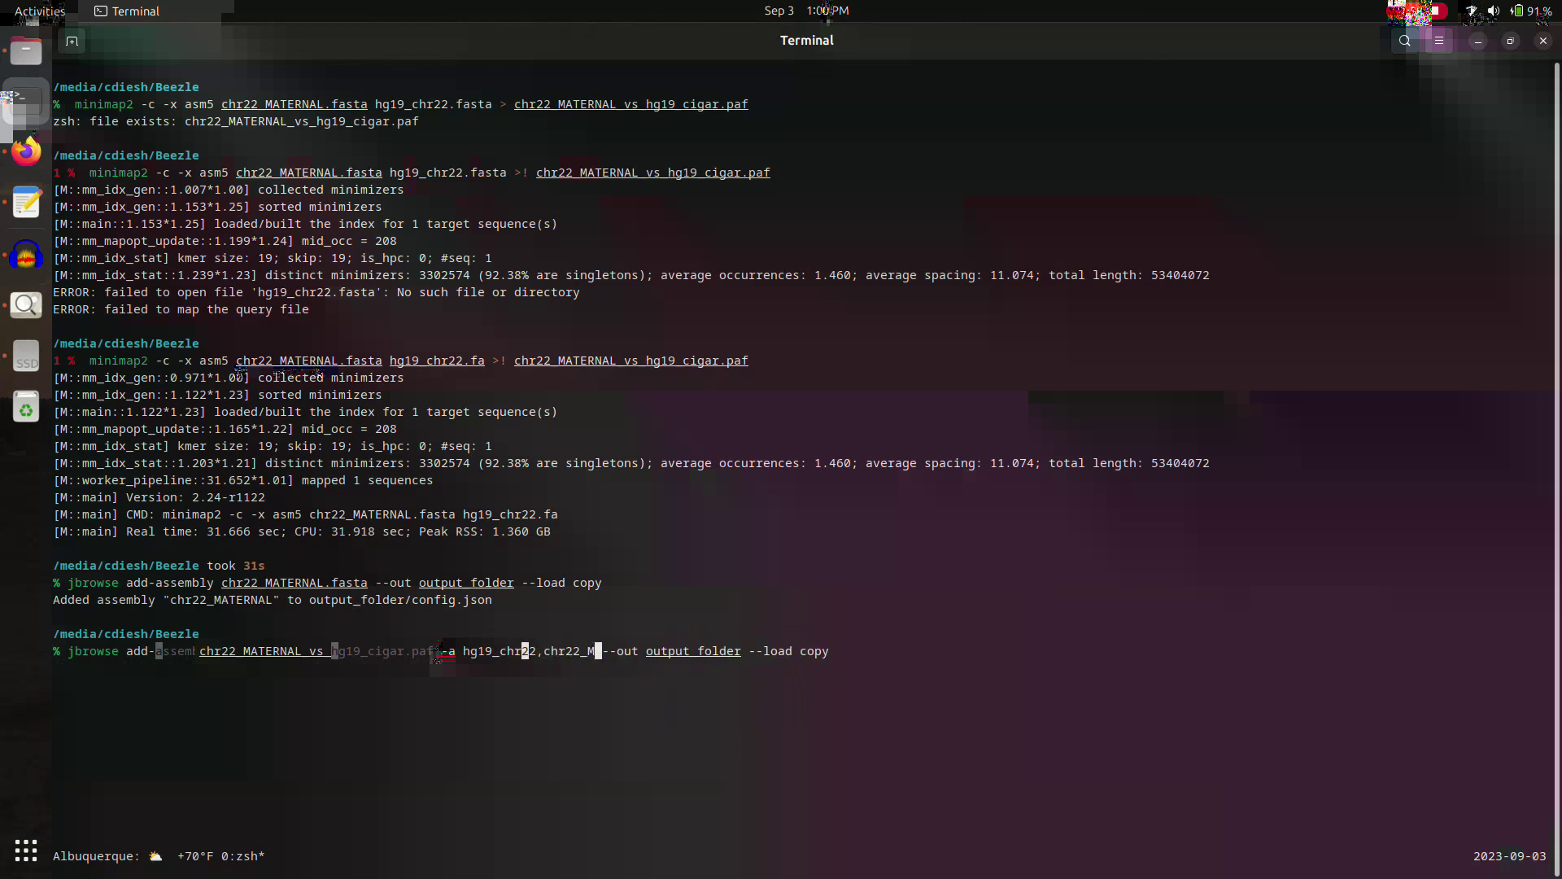
{"action": "type", "text": "A"}
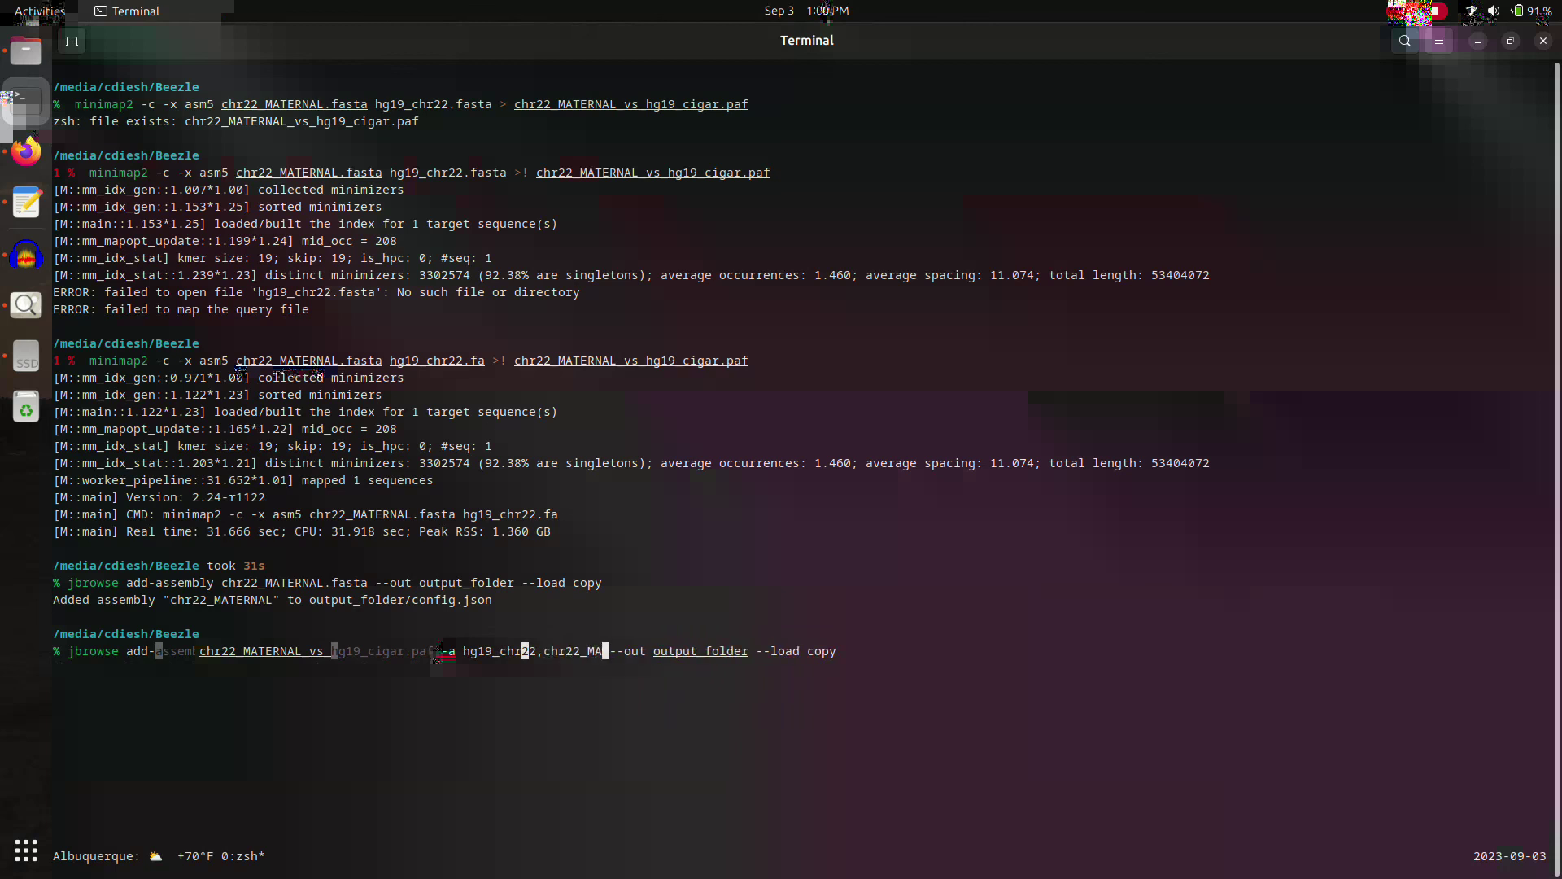
{"action": "key", "text": "Return"}
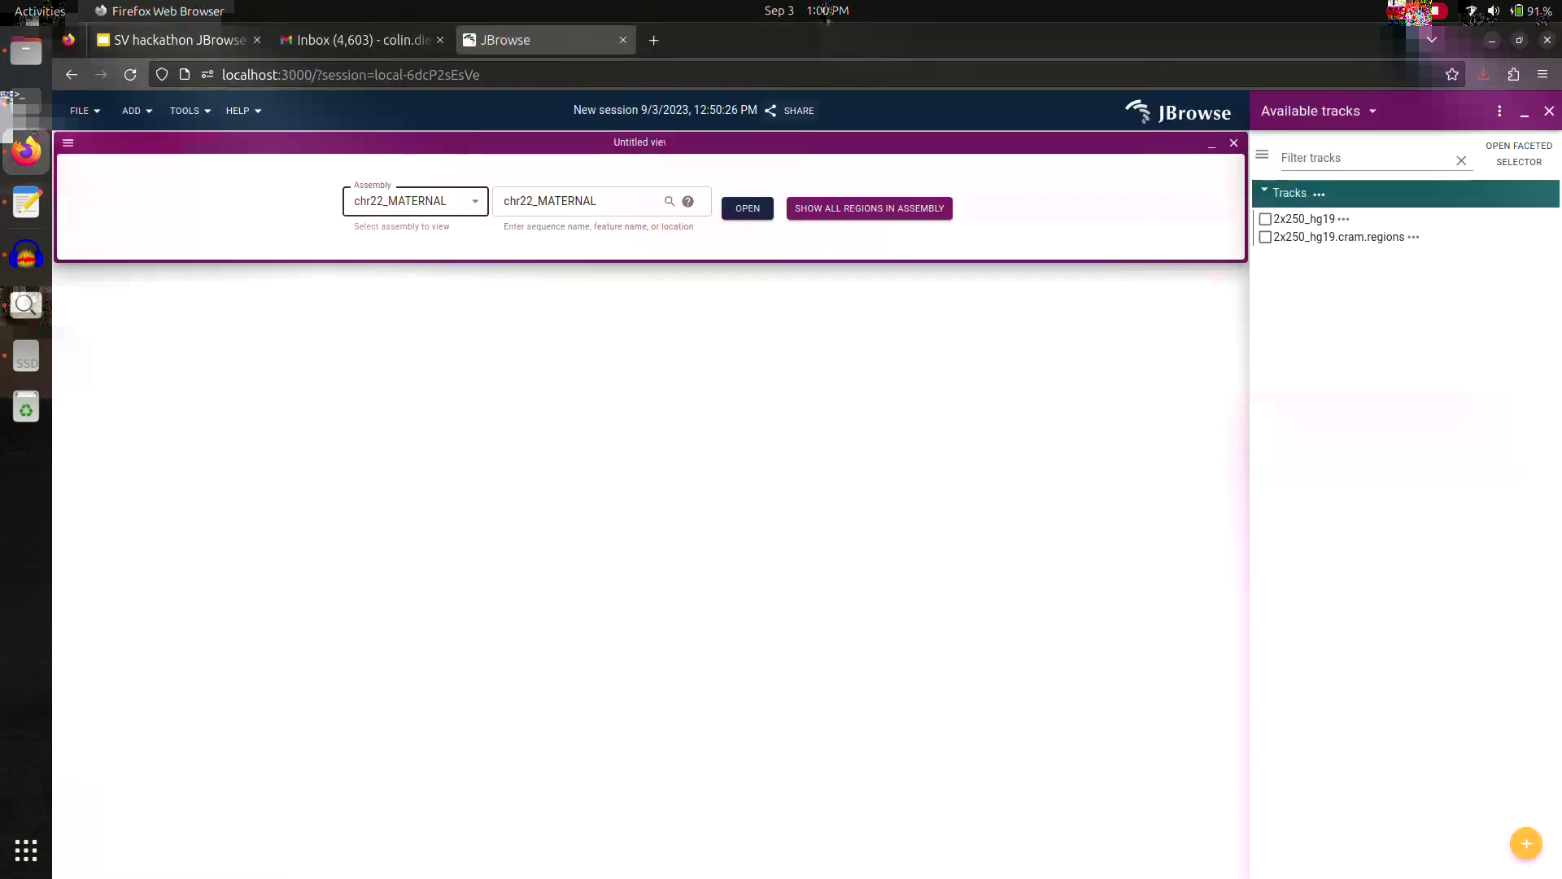
Step: Reload JBrowse and open hg19_chr22 in a linear genome view
{"action": "left_click", "coordinate": [26, 150]}
{"action": "key", "text": "ctrl+r"}
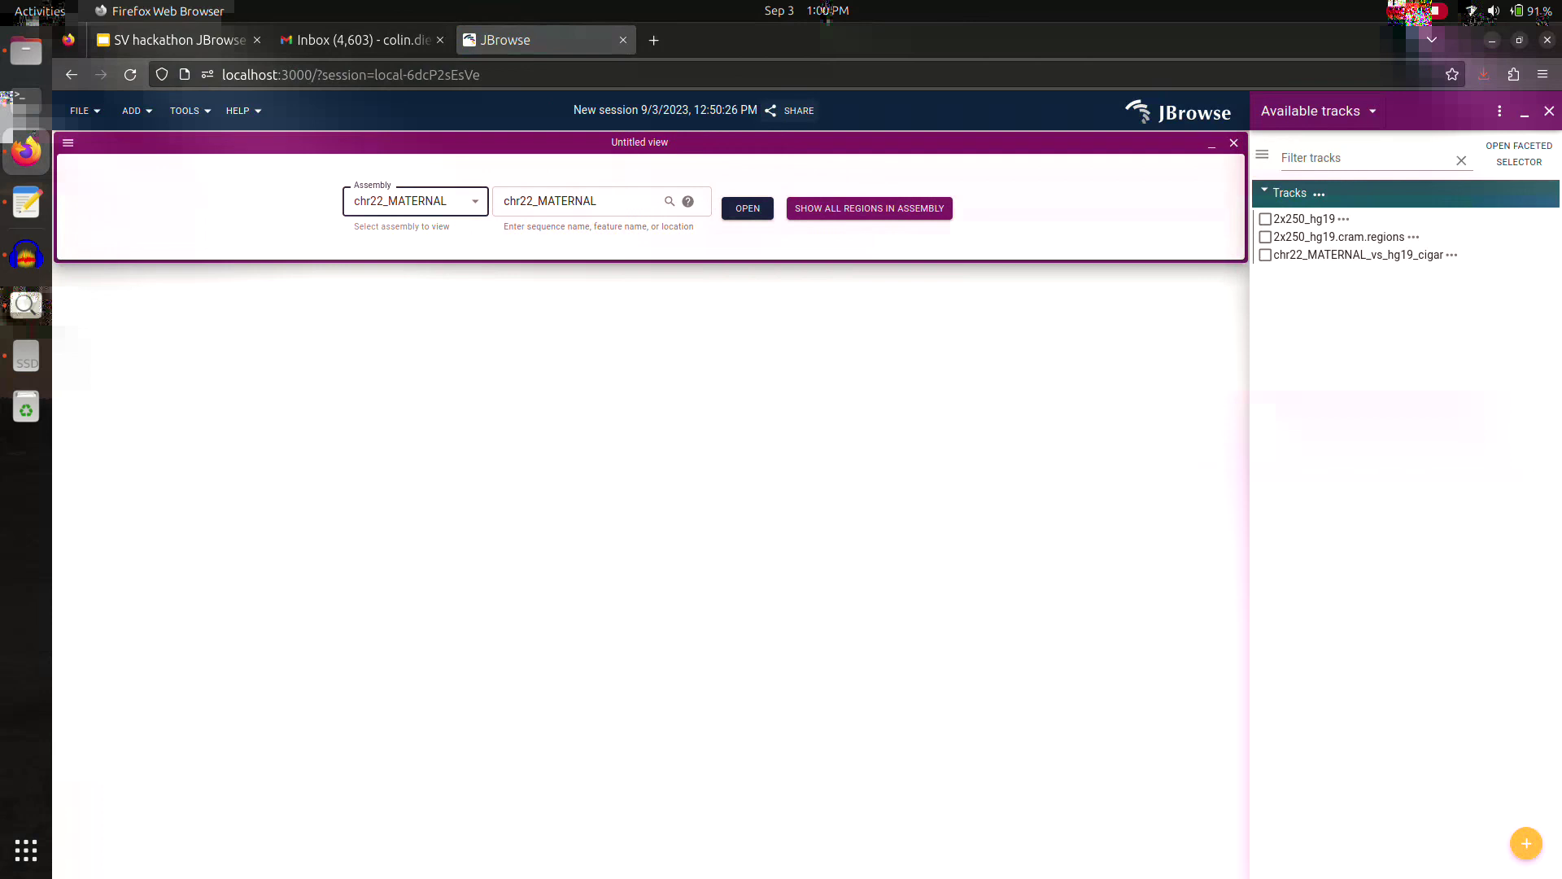
{"action": "left_click", "coordinate": [415, 200]}
{"action": "left_click", "coordinate": [382, 233]}
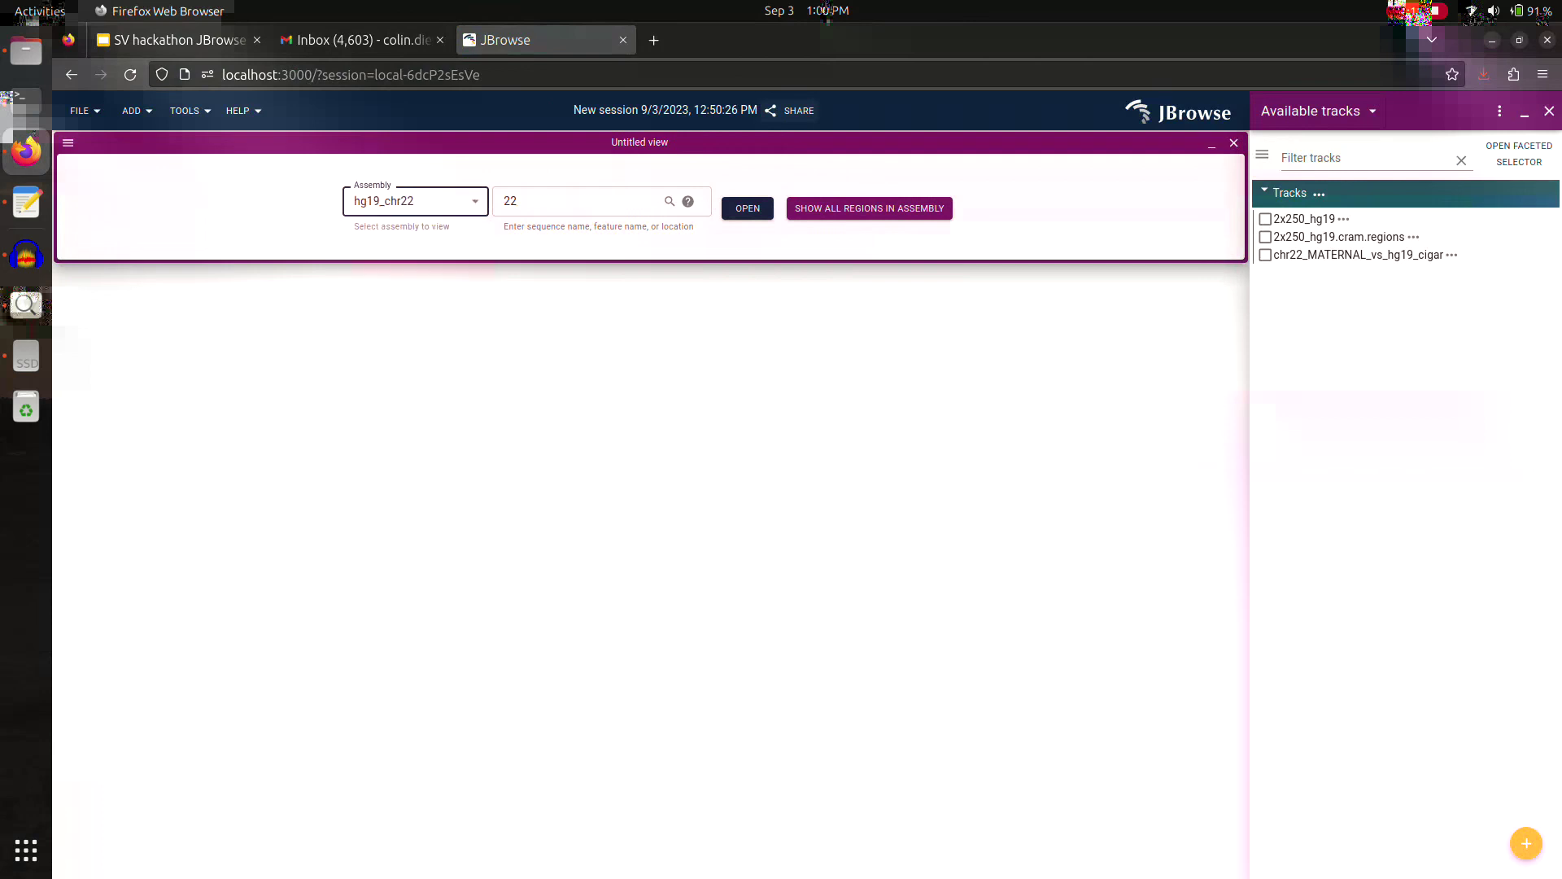
{"action": "key", "text": "Return"}
Step: Zoom to 22.5–27.2 Mb, show chr22_MATERNAL_vs_hg19_cigar, and view its track details
{"action": "left_click_drag", "start_coordinate": [576, 216], "coordinate": [684, 216]}
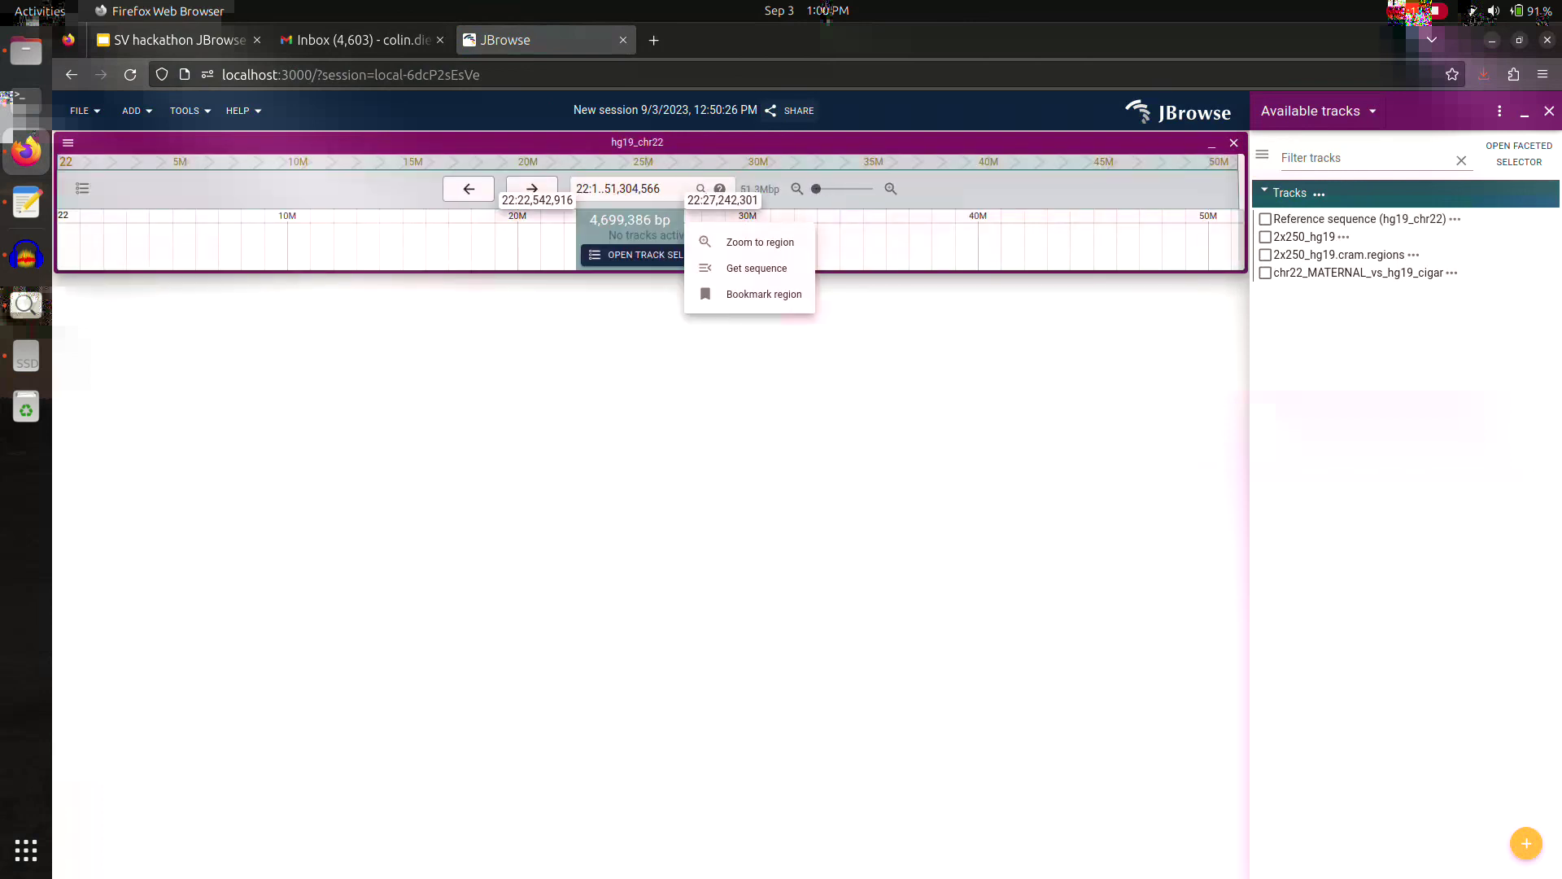
{"action": "left_click", "coordinate": [760, 242]}
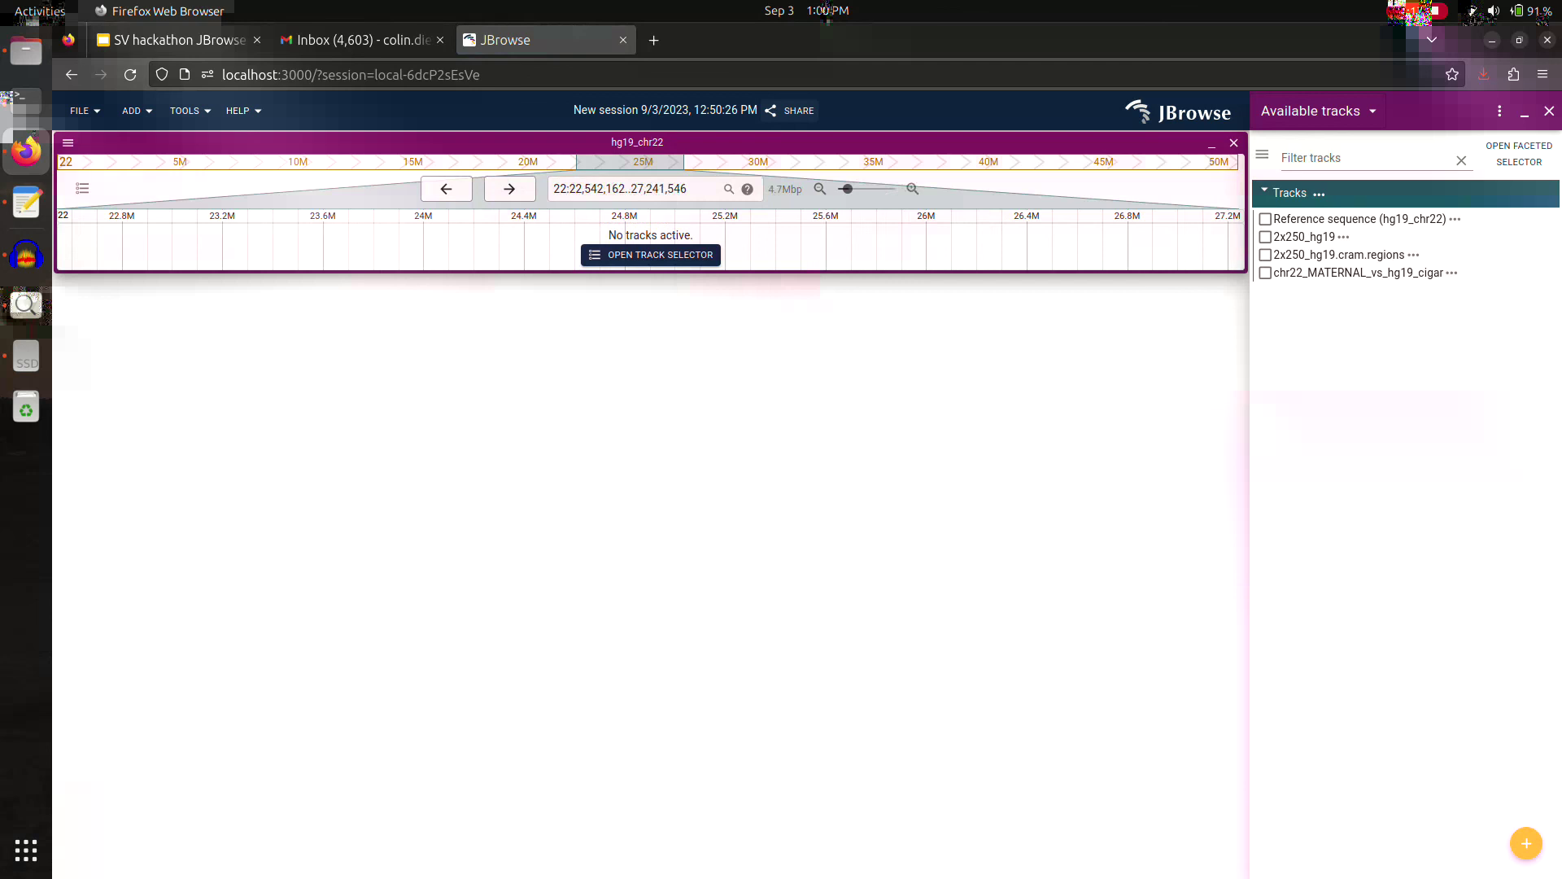
{"action": "left_click", "coordinate": [1265, 272]}
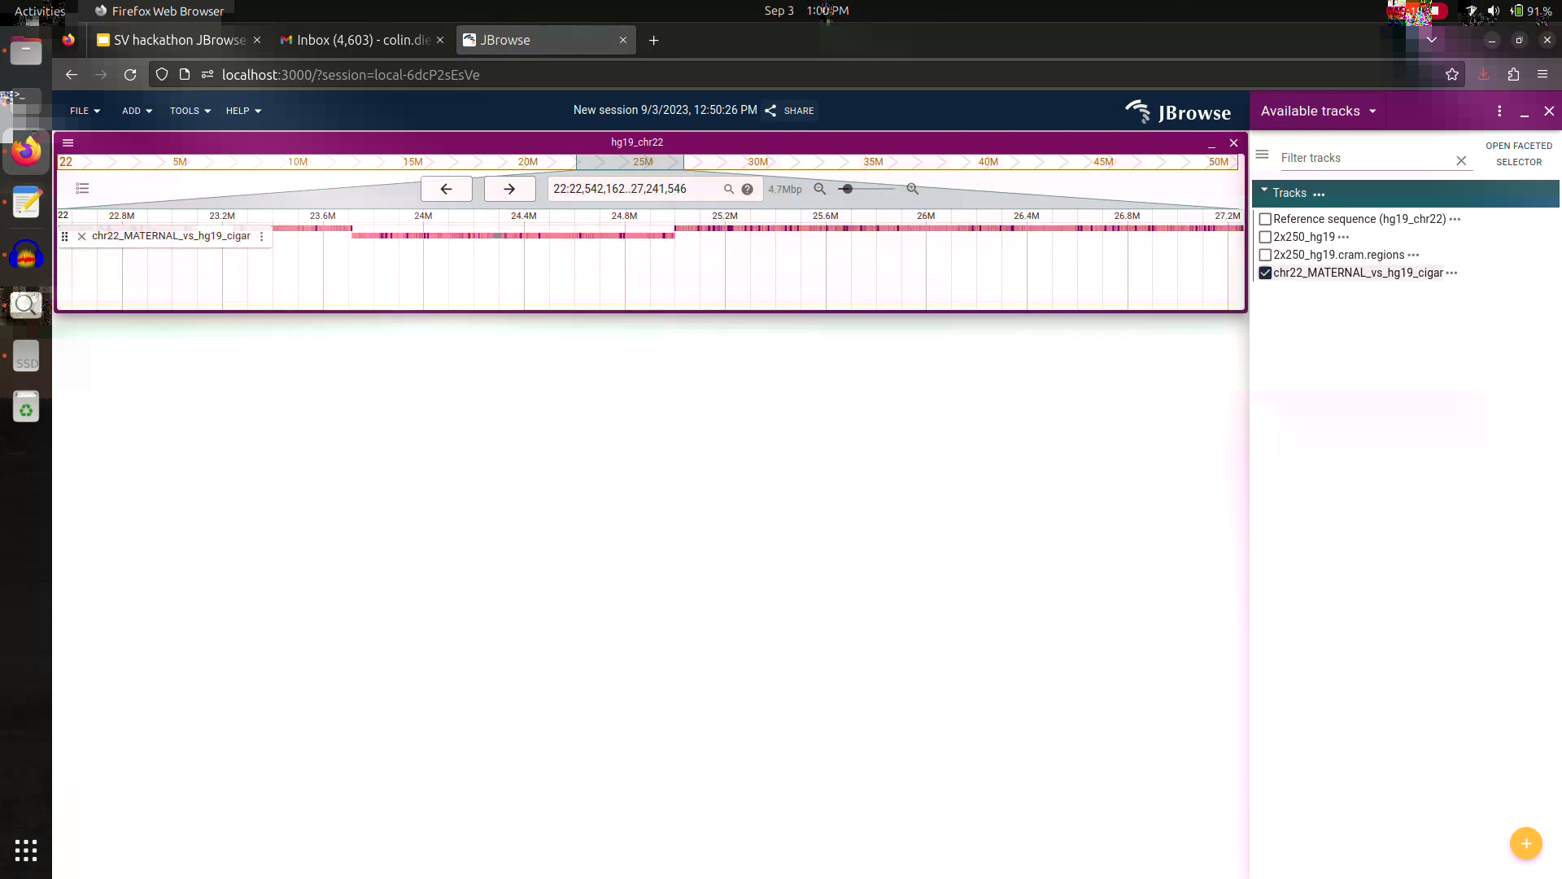
{"action": "left_click", "coordinate": [261, 236]}
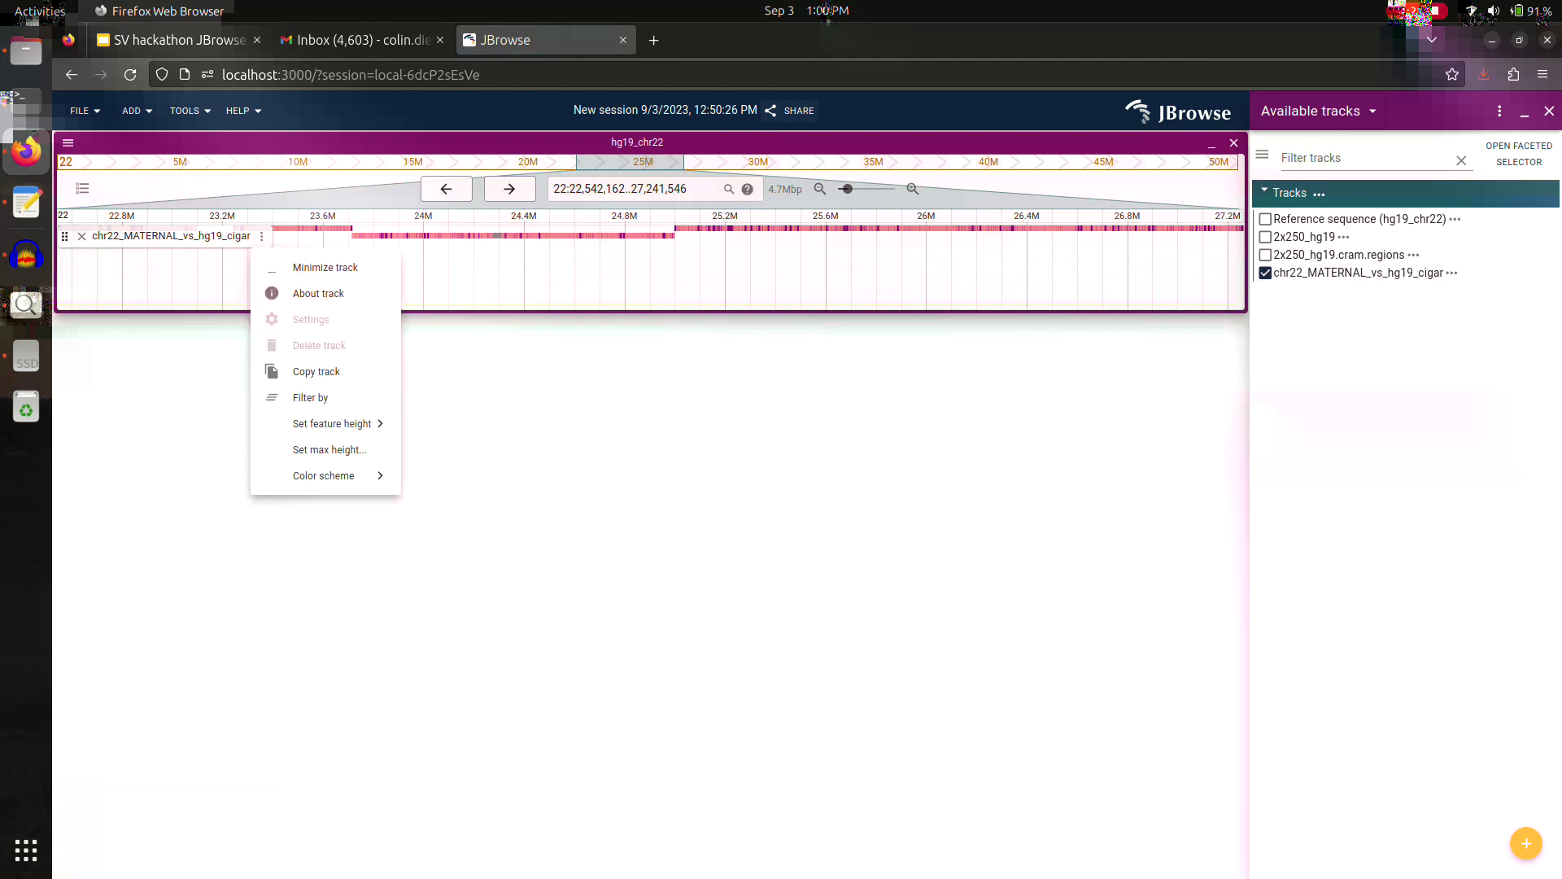
{"action": "left_click", "coordinate": [330, 291]}
Step: Select the SyntenyTrack type value in the track details, then dismiss the dialog
{"action": "double_click", "coordinate": [629, 468]}
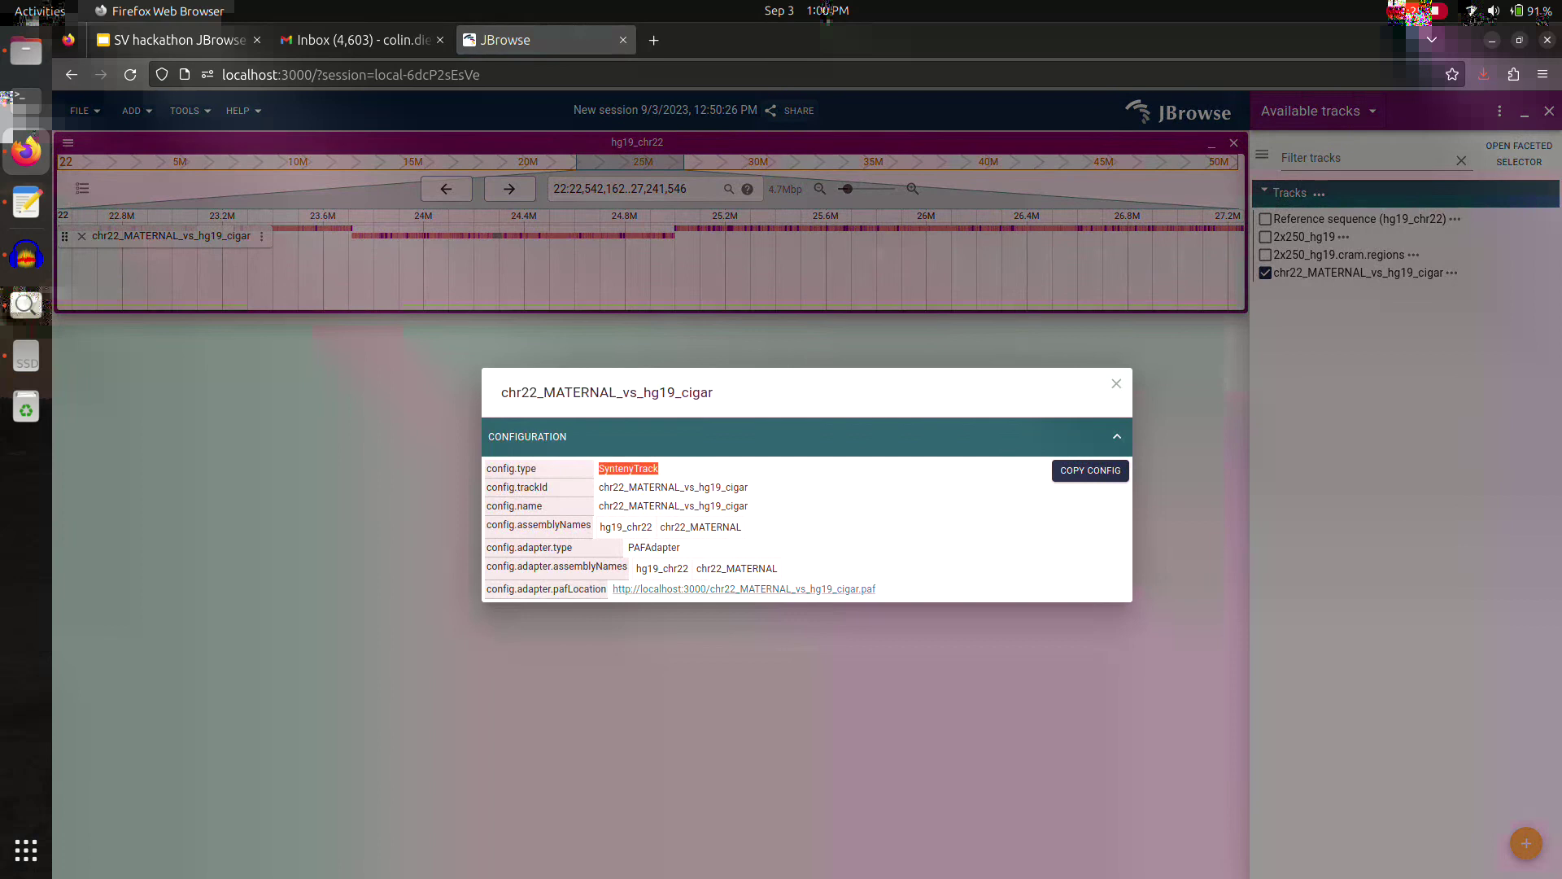
{"action": "key", "text": "Escape"}
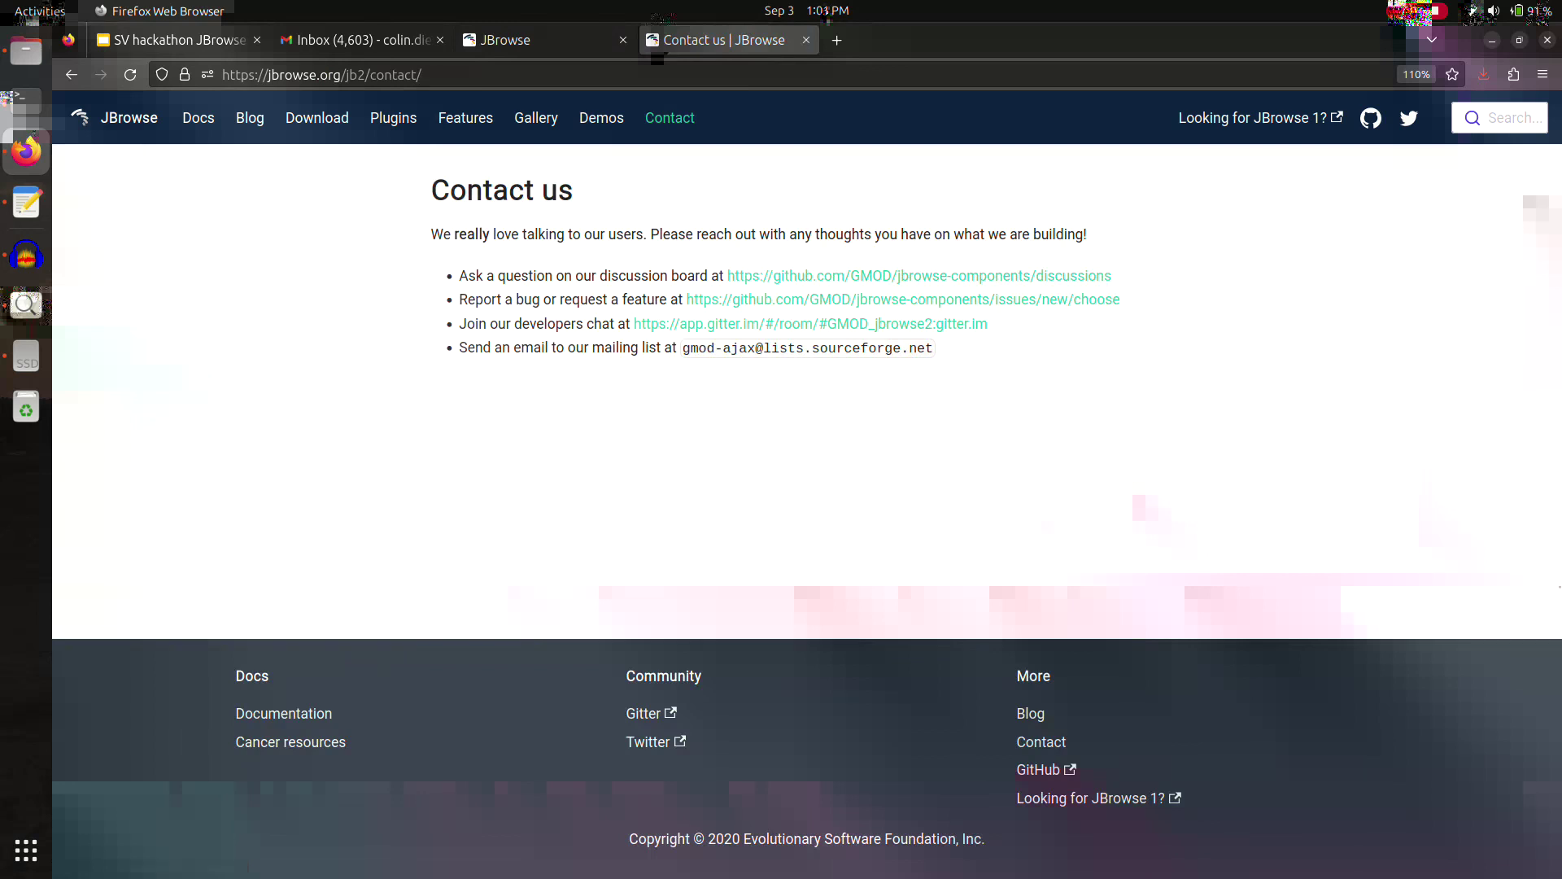
Step: Enter a Twitter user handle in the Firefox address bar as a Google search
{"action": "key", "text": "ctrl+l"}
{"action": "type", "text": "@cmdcolin"}
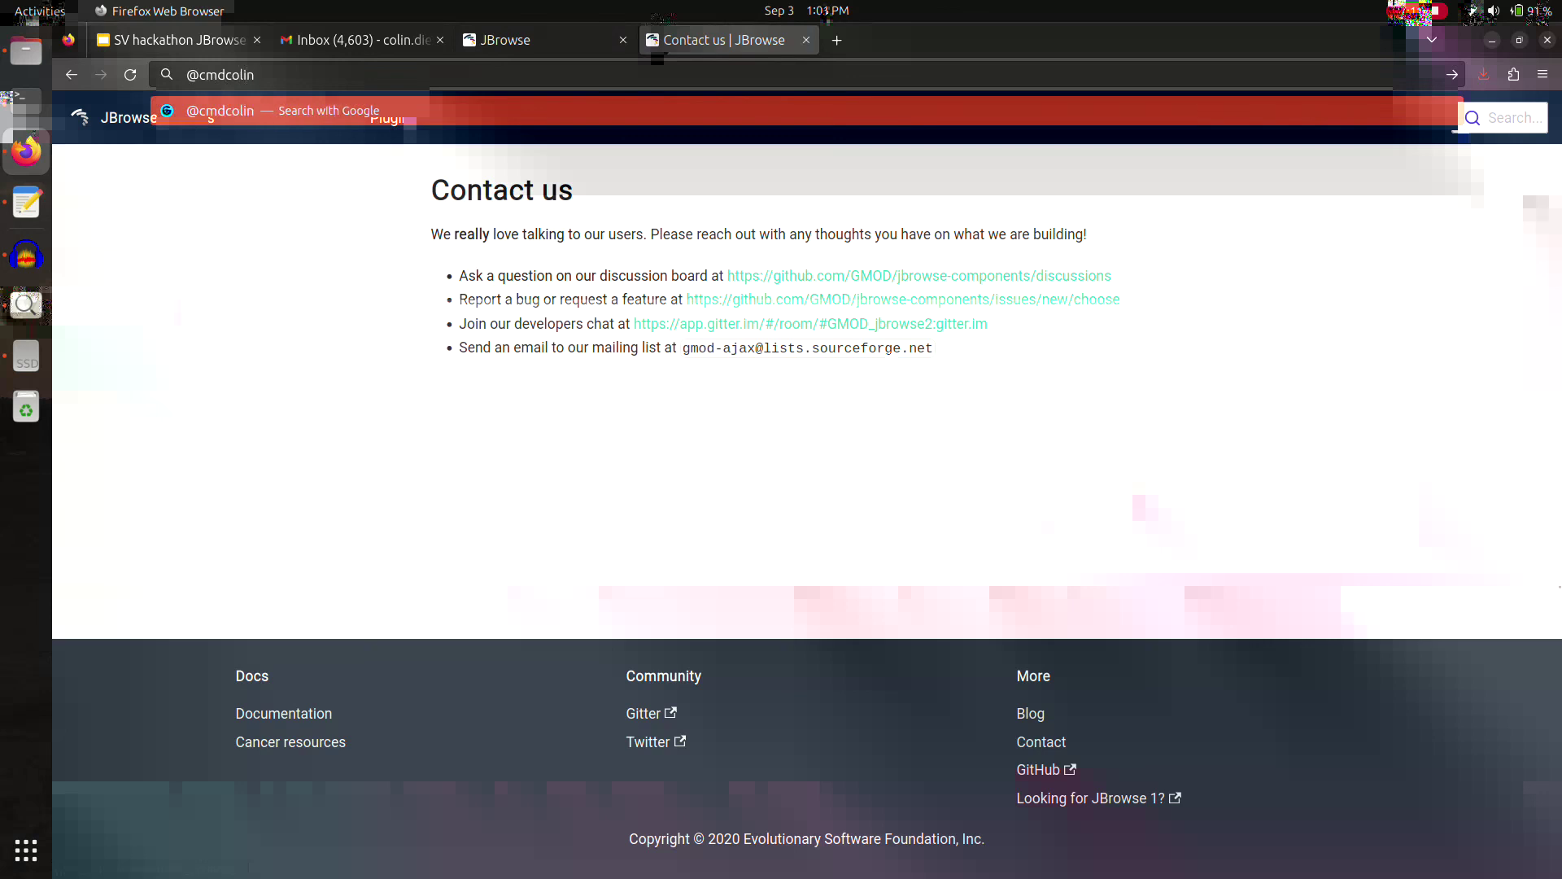